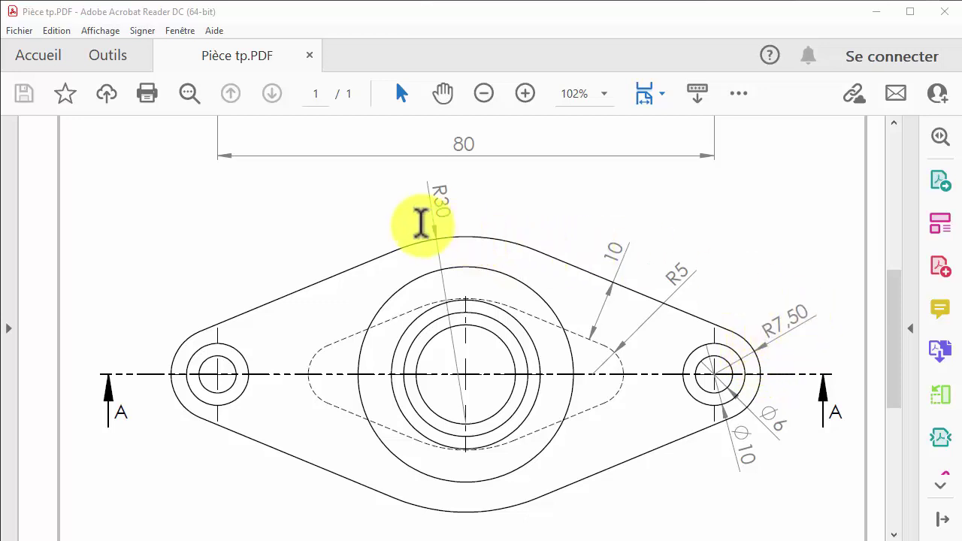
Switch from the PDF drawing to SolidWorks and create a new part document
{"action": "scroll", "coordinate": [519, 256], "scroll_direction": "up", "scroll_amount": 2}
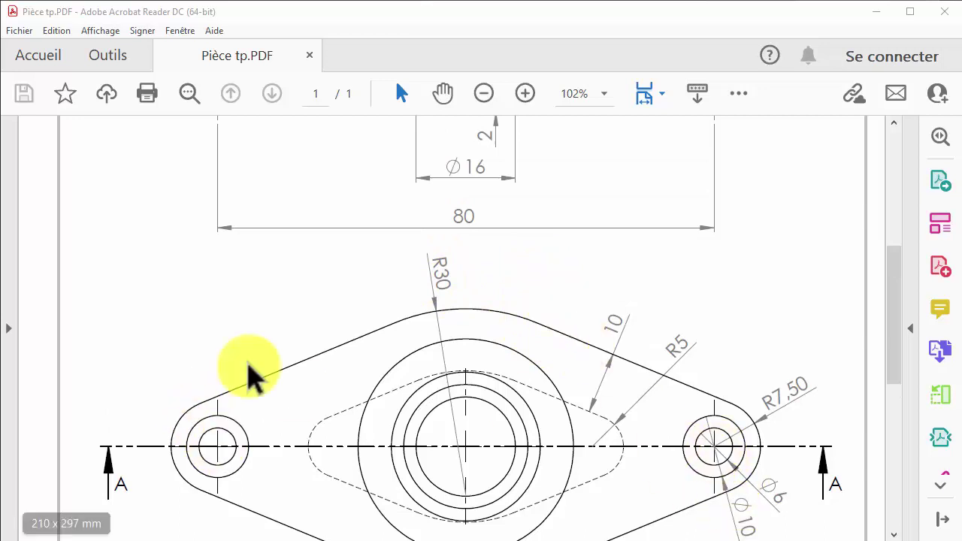
{"action": "scroll", "coordinate": [466, 263], "scroll_direction": "up", "scroll_amount": 1}
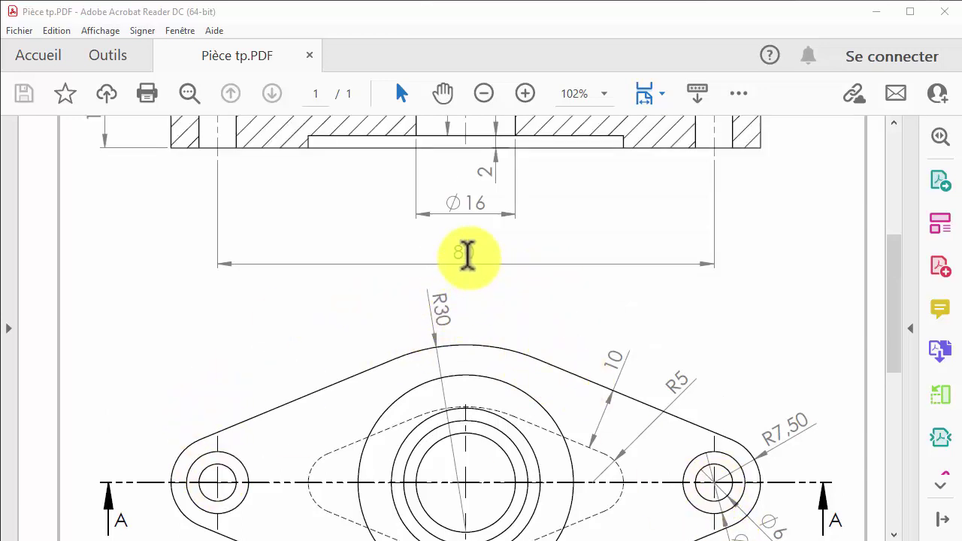
{"action": "scroll", "coordinate": [467, 271], "scroll_direction": "down", "scroll_amount": 2}
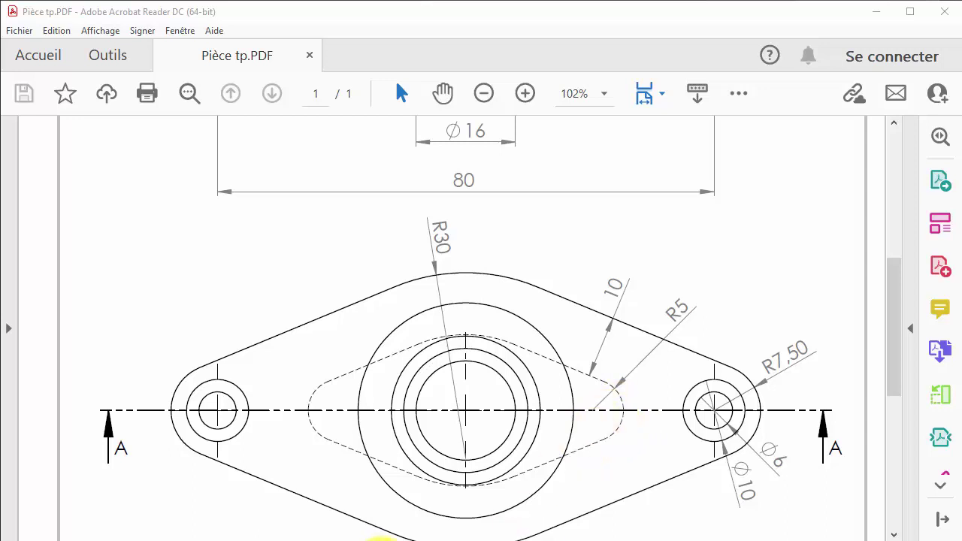
{"action": "mouse_move", "coordinate": [383, 538]}
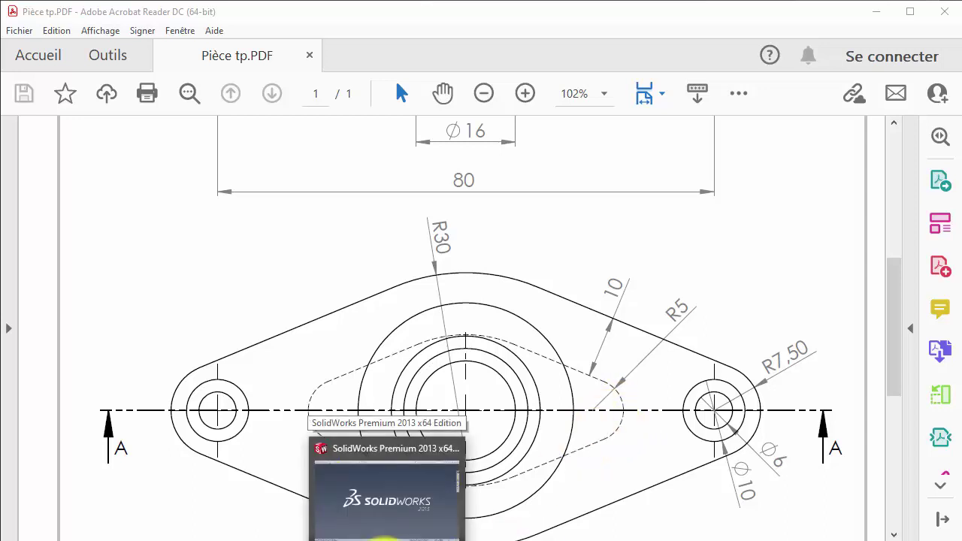
{"action": "left_click", "coordinate": [384, 538]}
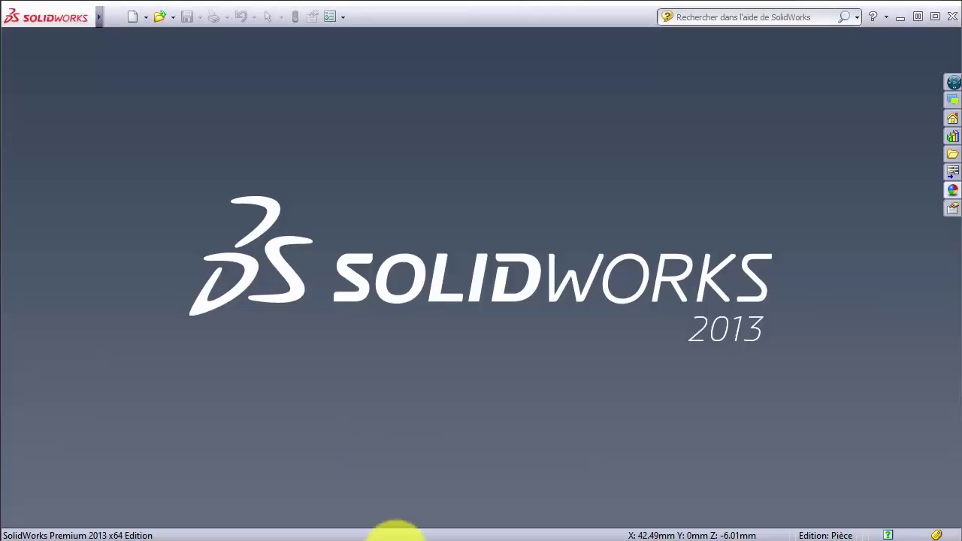
{"action": "left_click", "coordinate": [132, 17]}
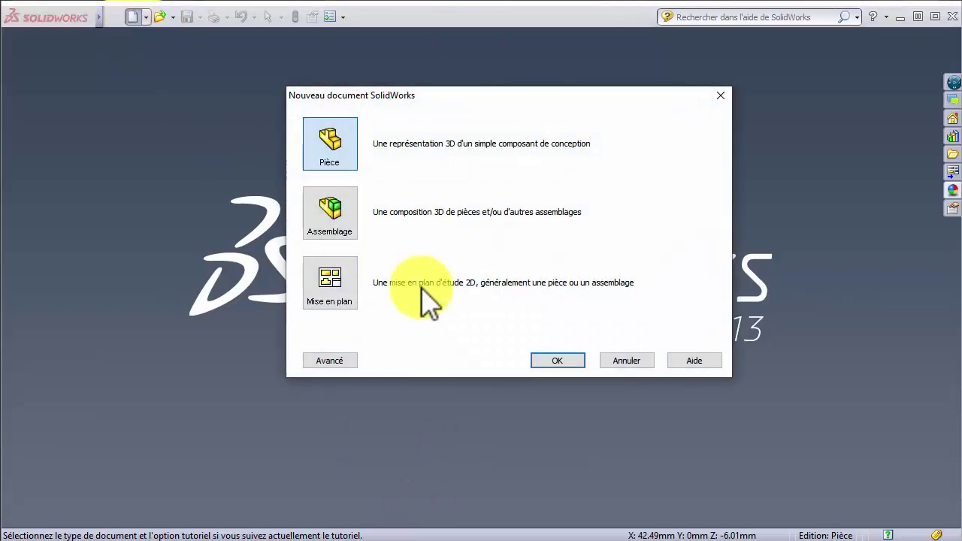
{"action": "left_click", "coordinate": [547, 360]}
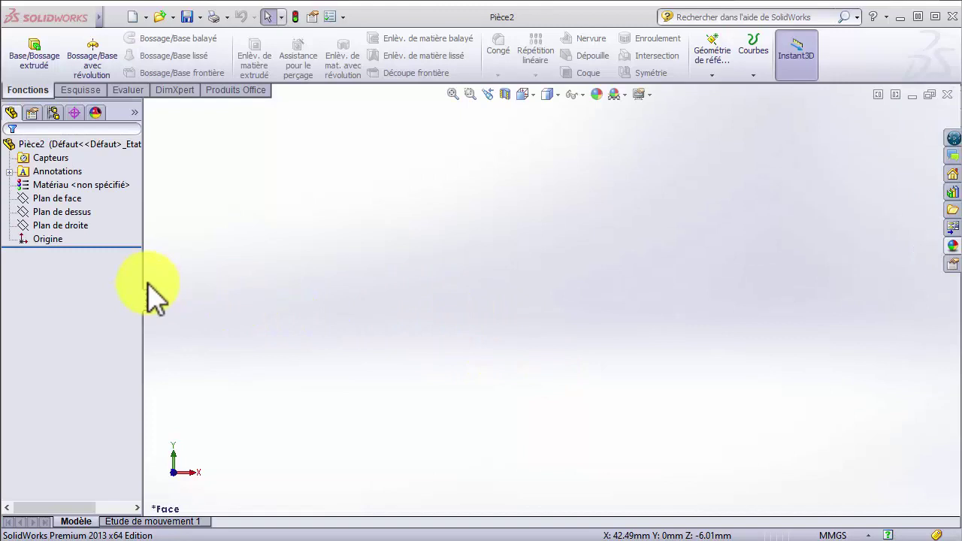
Start a sketch on the top plane (Plan de dessus)
{"action": "left_click", "coordinate": [68, 200]}
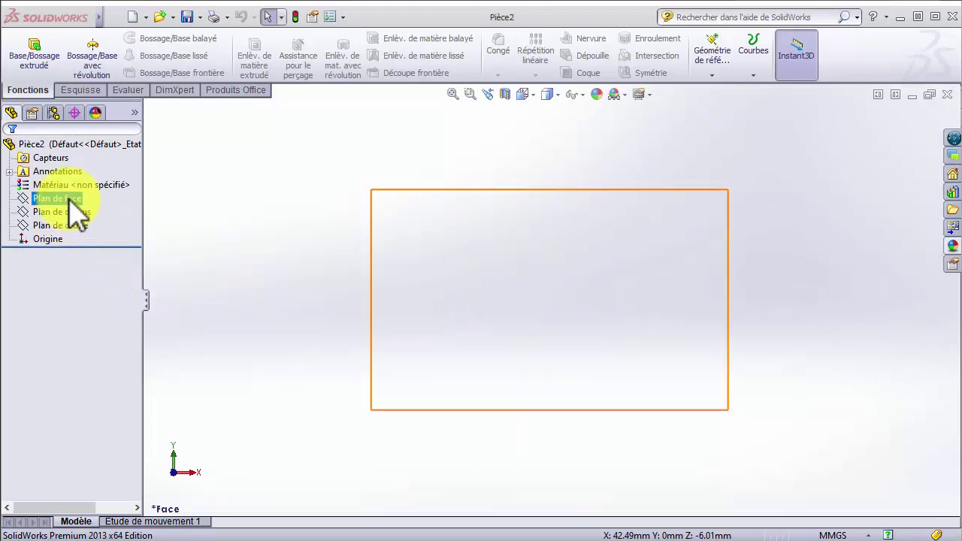
{"action": "left_click", "coordinate": [71, 213]}
{"action": "left_click", "coordinate": [78, 189]}
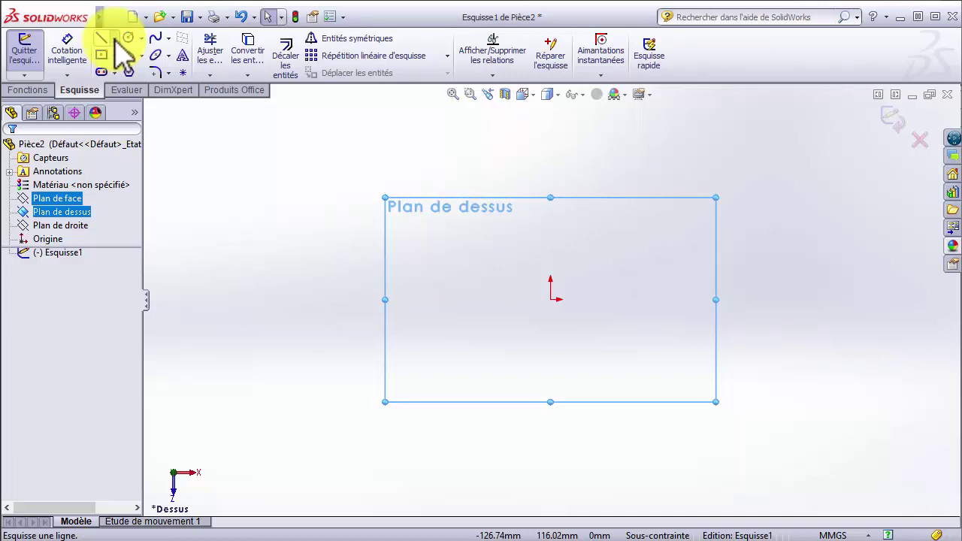
Sketch a horizontal construction line about 164 mm long passing through the origin
{"action": "left_click", "coordinate": [114, 37]}
{"action": "left_click", "coordinate": [170, 71]}
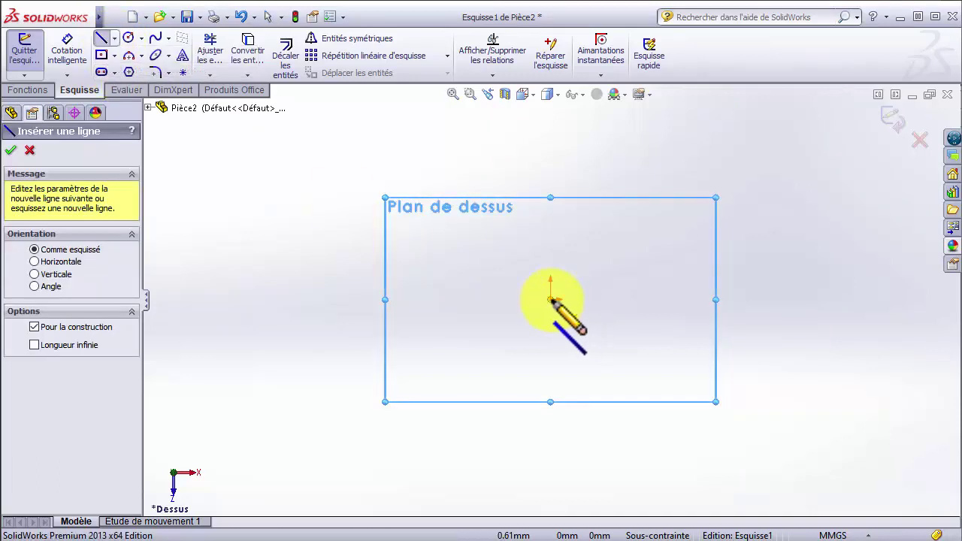
{"action": "left_click", "coordinate": [449, 300]}
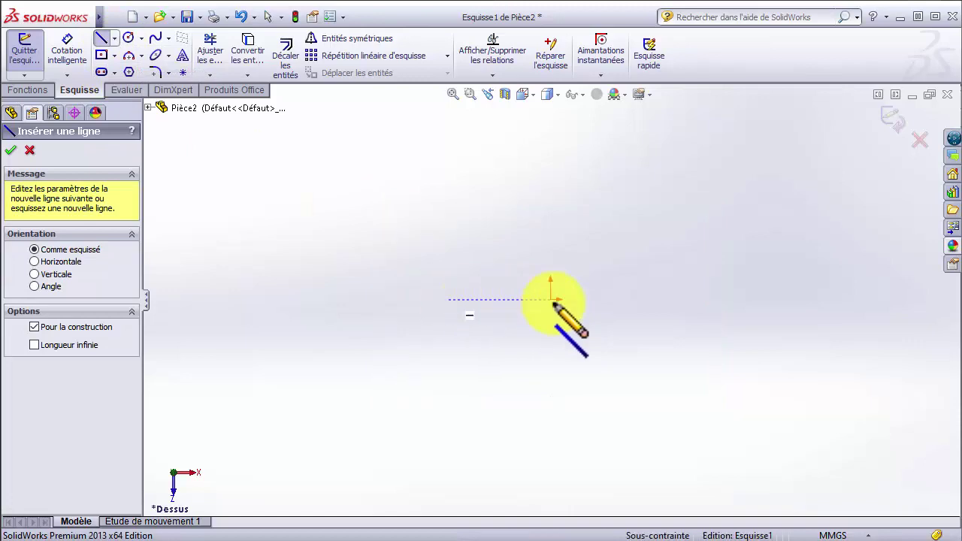
{"action": "left_click", "coordinate": [754, 300]}
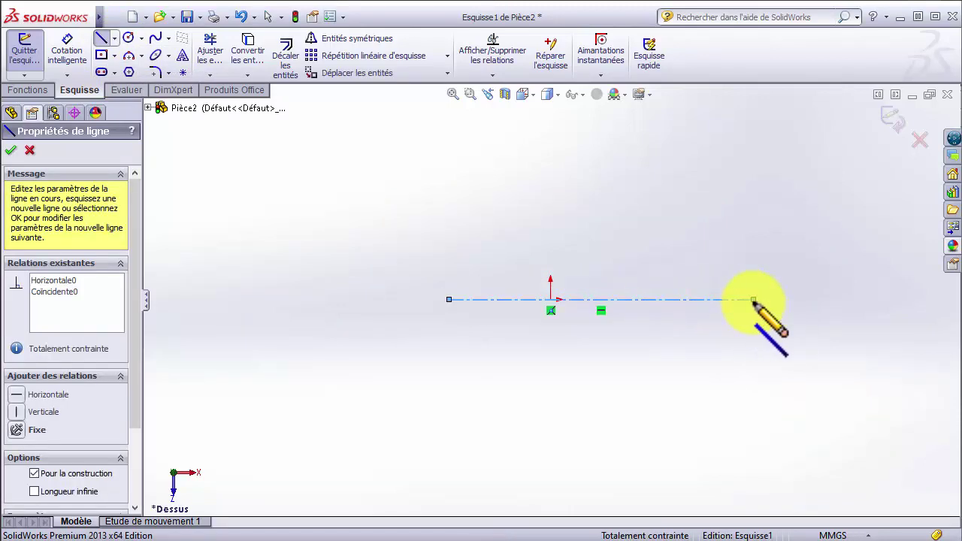
{"action": "key", "text": "Escape"}
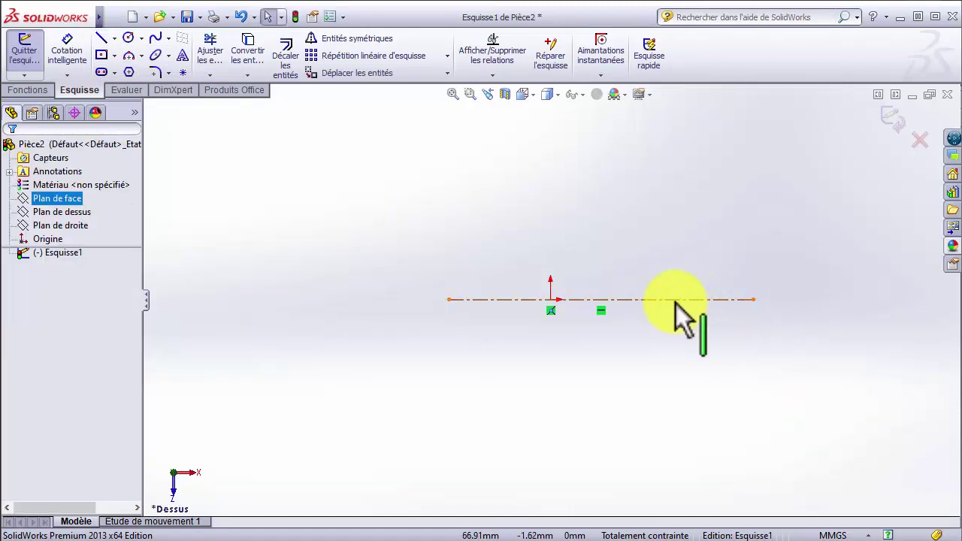
Make the midpoint of the horizontal construction line coincident with the origin
{"action": "right_click", "coordinate": [676, 303]}
{"action": "left_click", "coordinate": [741, 250]}
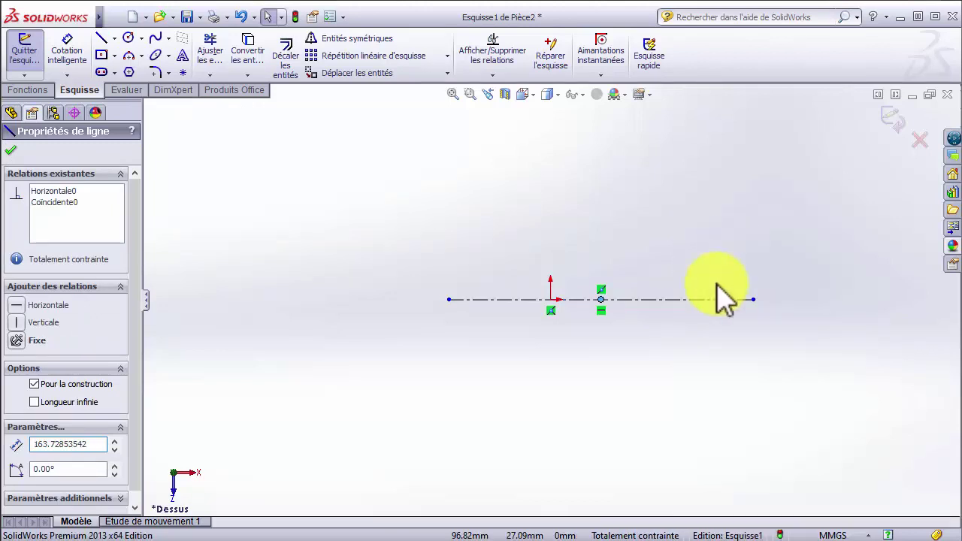
{"action": "left_click", "coordinate": [552, 302], "text": "ctrl"}
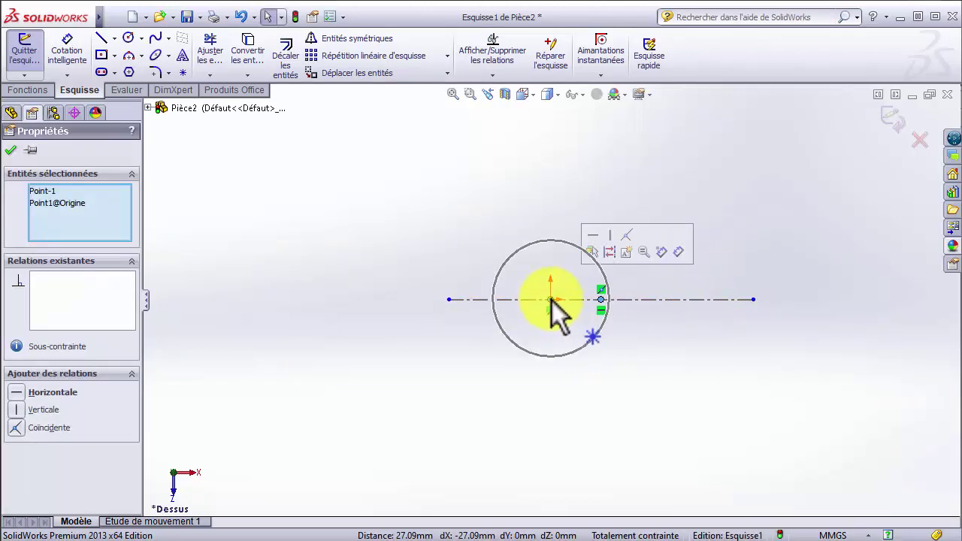
{"action": "left_click", "coordinate": [625, 243]}
{"action": "key", "text": "Escape"}
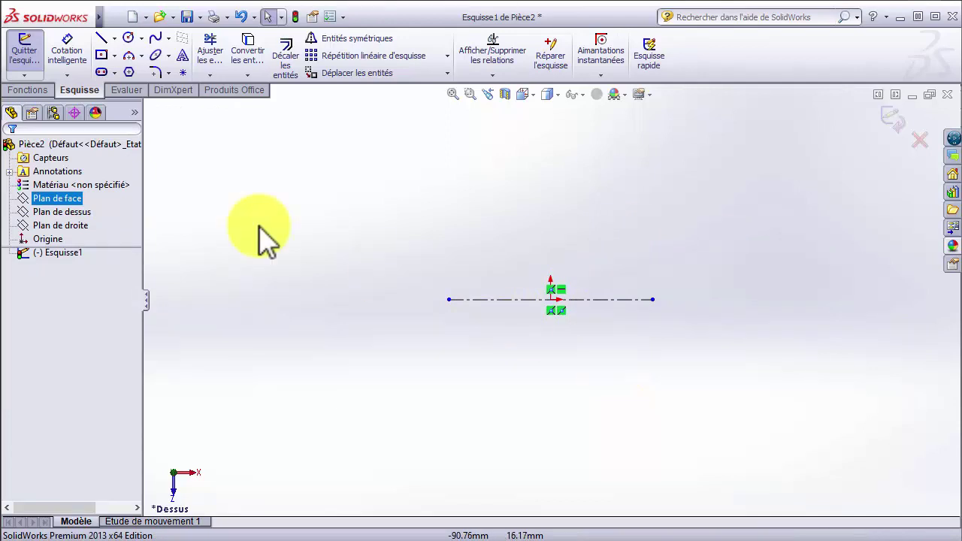
Sketch a vertical construction line upward from the origin
{"action": "left_click", "coordinate": [115, 38]}
{"action": "left_click", "coordinate": [150, 70]}
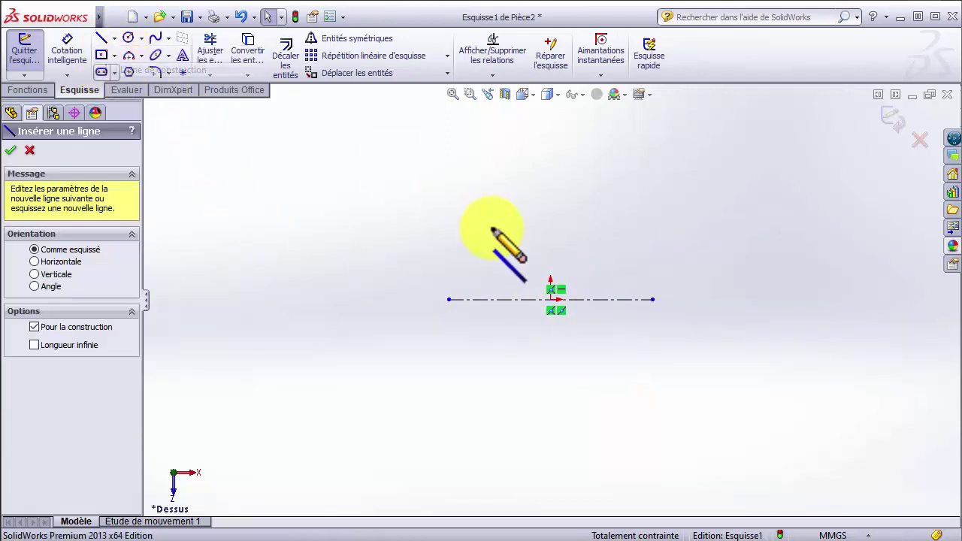
{"action": "left_click", "coordinate": [552, 298]}
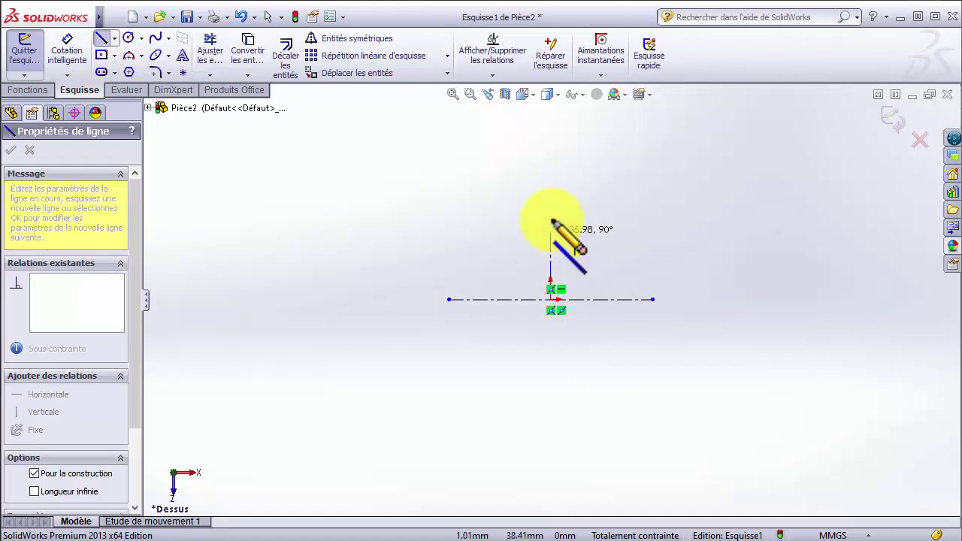
{"action": "left_click", "coordinate": [551, 218]}
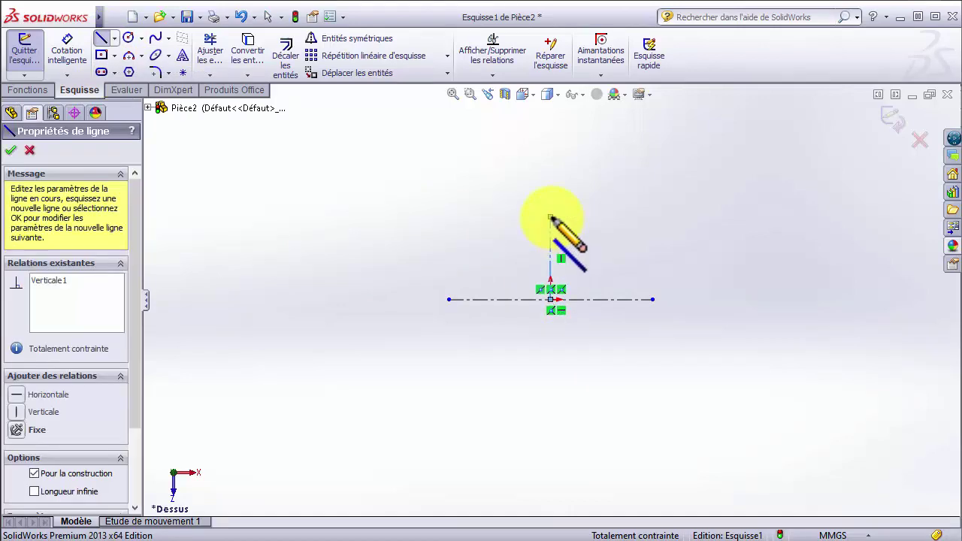
Dimension the horizontal construction line's length as 80 mm, placing the dimension below the line
{"action": "left_click", "coordinate": [67, 48]}
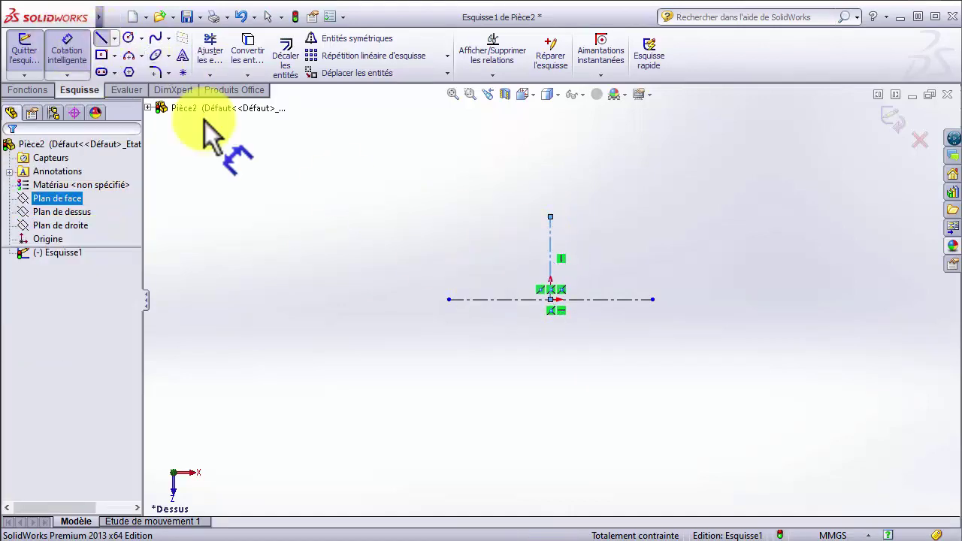
{"action": "left_click", "coordinate": [609, 301]}
{"action": "left_click", "coordinate": [585, 391]}
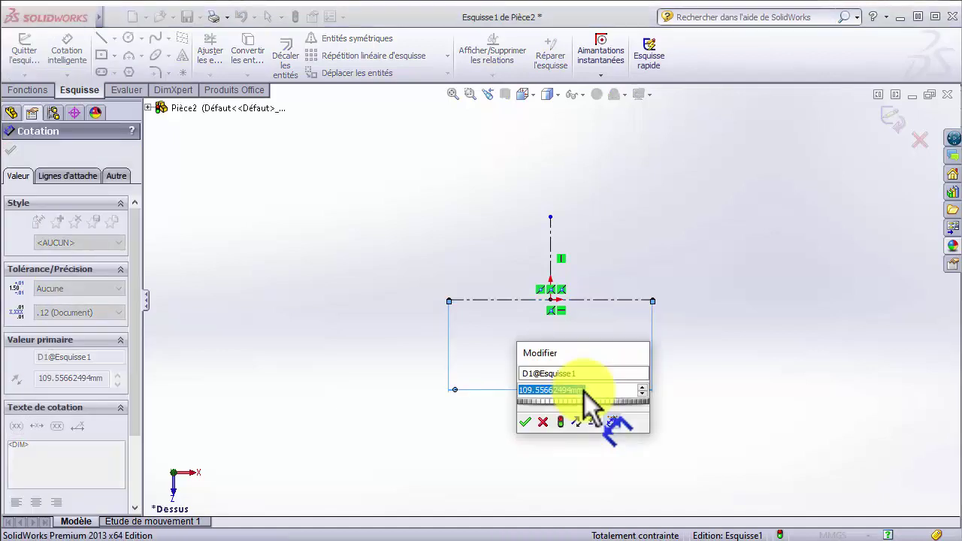
{"action": "type", "text": "80"}
{"action": "key", "text": "Return"}
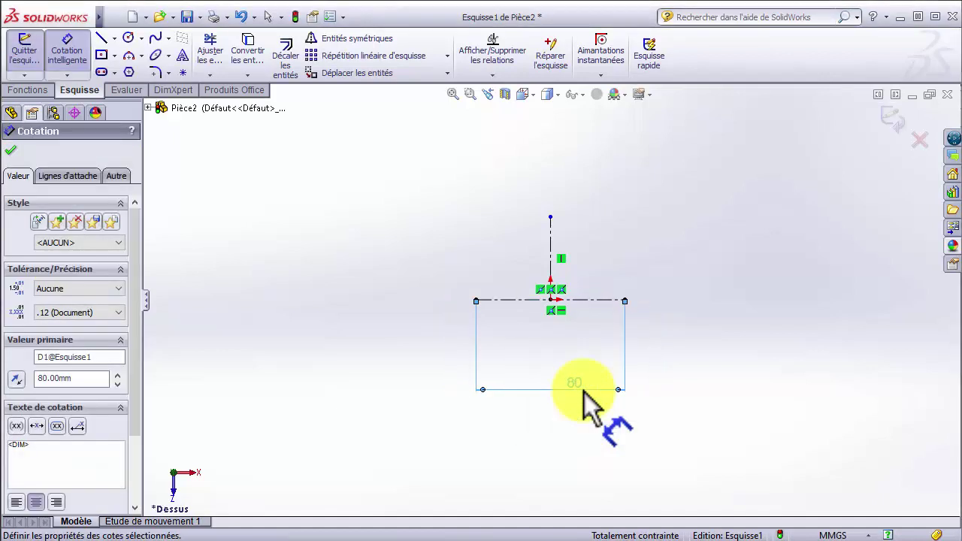
Draw a circle of about 10 mm radius centred on the horizontal line's right endpoint and convert it to construction geometry
{"action": "scroll", "coordinate": [607, 247], "scroll_direction": "down", "scroll_amount": 5}
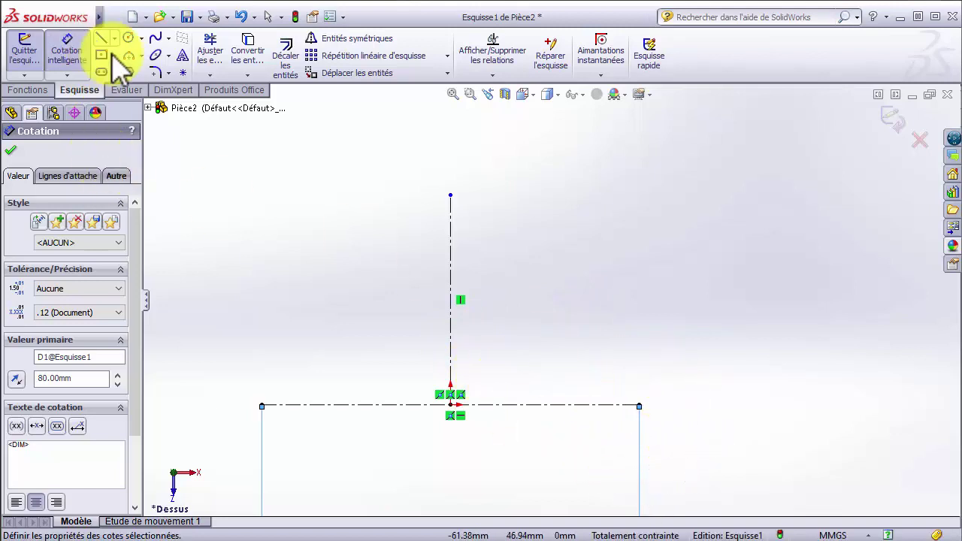
{"action": "left_click", "coordinate": [129, 38]}
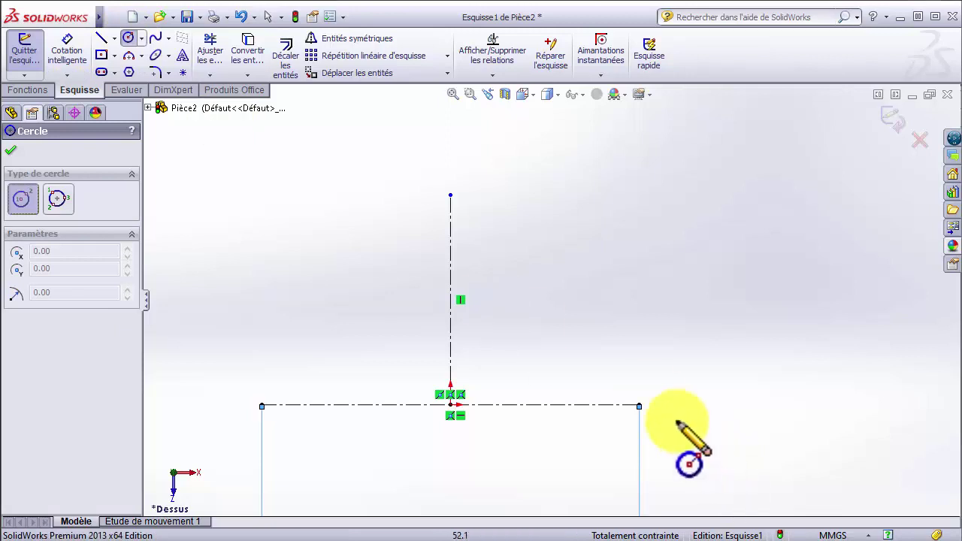
{"action": "left_click", "coordinate": [639, 406]}
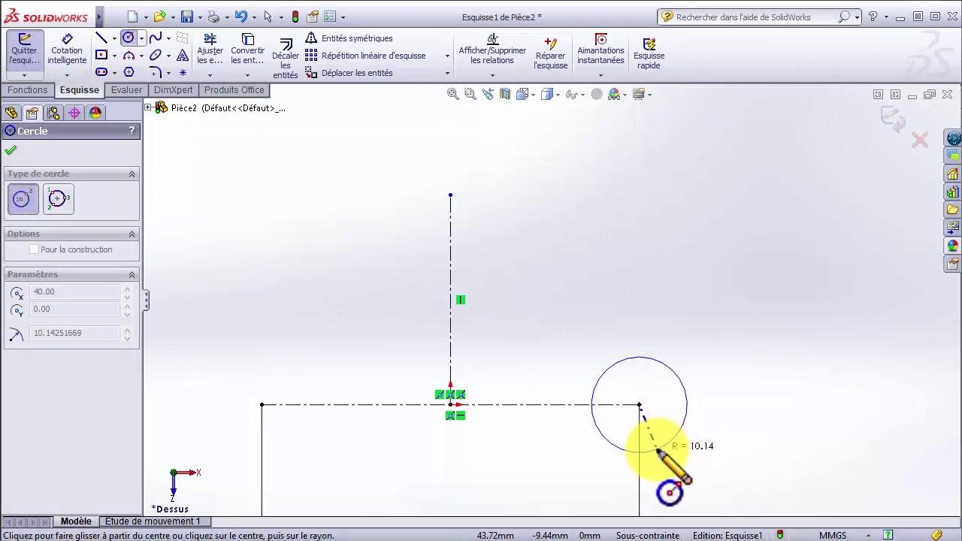
{"action": "left_click", "coordinate": [658, 449]}
{"action": "key", "text": "Escape"}
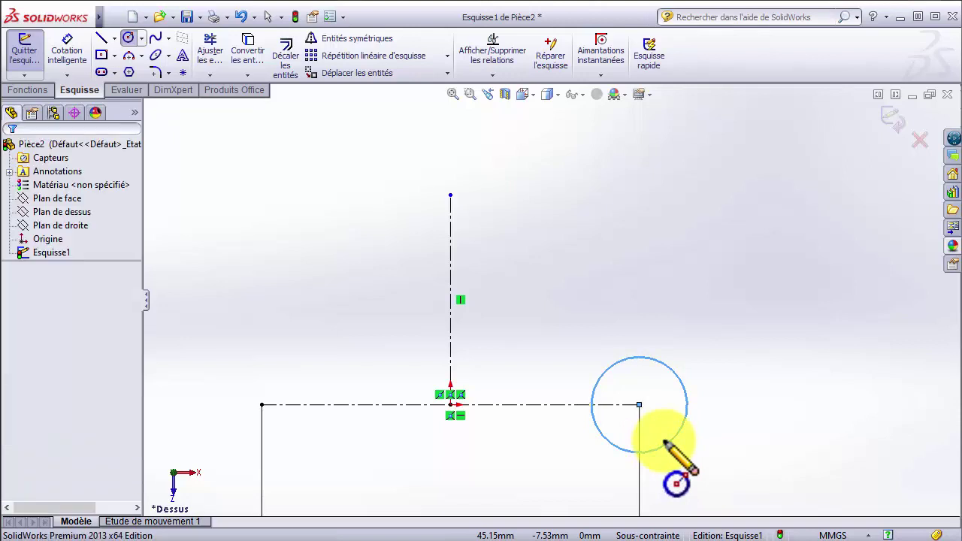
{"action": "left_click", "coordinate": [683, 434]}
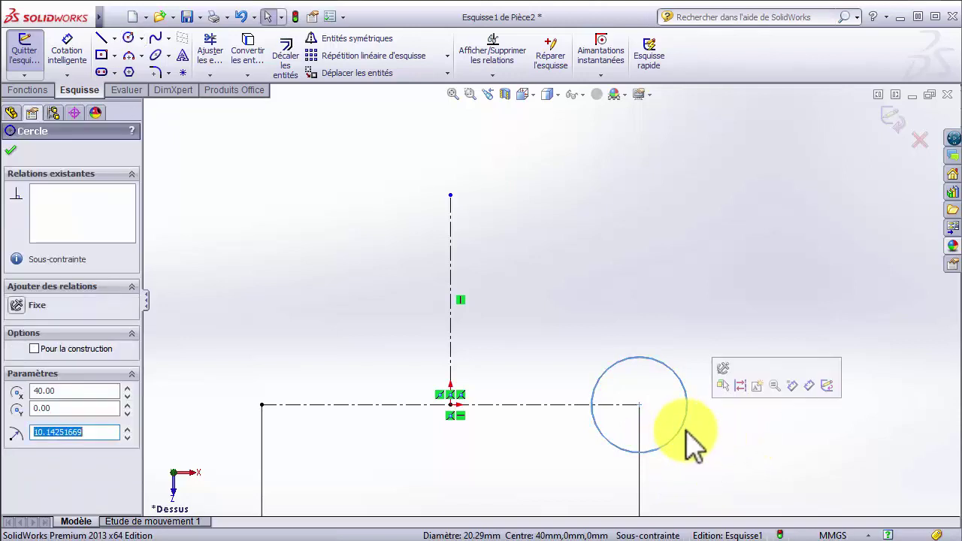
{"action": "left_click", "coordinate": [741, 387]}
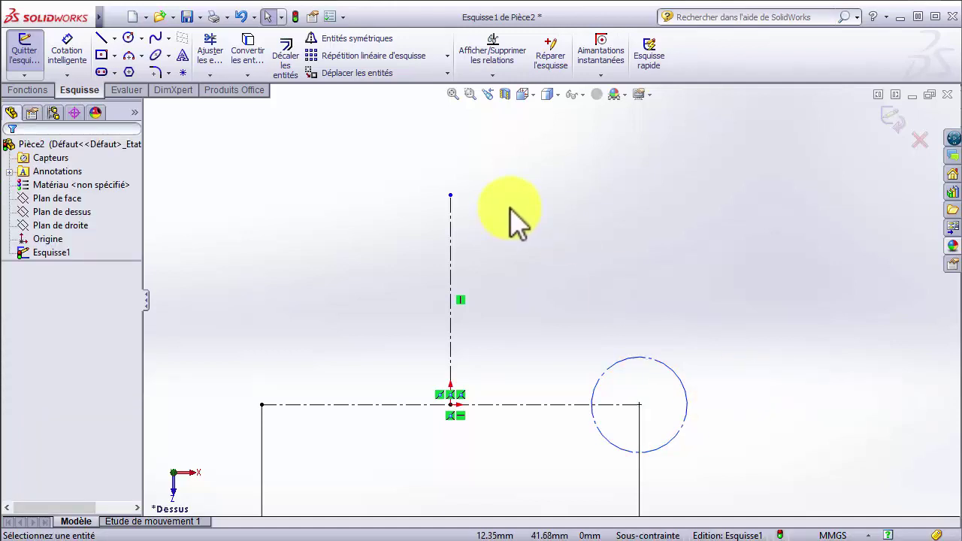
Dimension the construction circle's diameter as 7.5*2 mm
{"action": "left_click", "coordinate": [68, 50]}
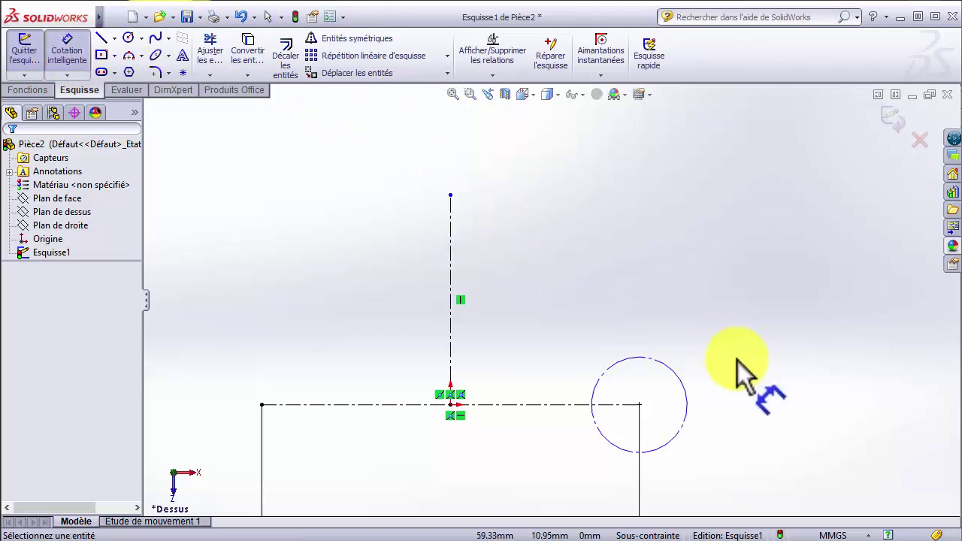
{"action": "left_click", "coordinate": [685, 412]}
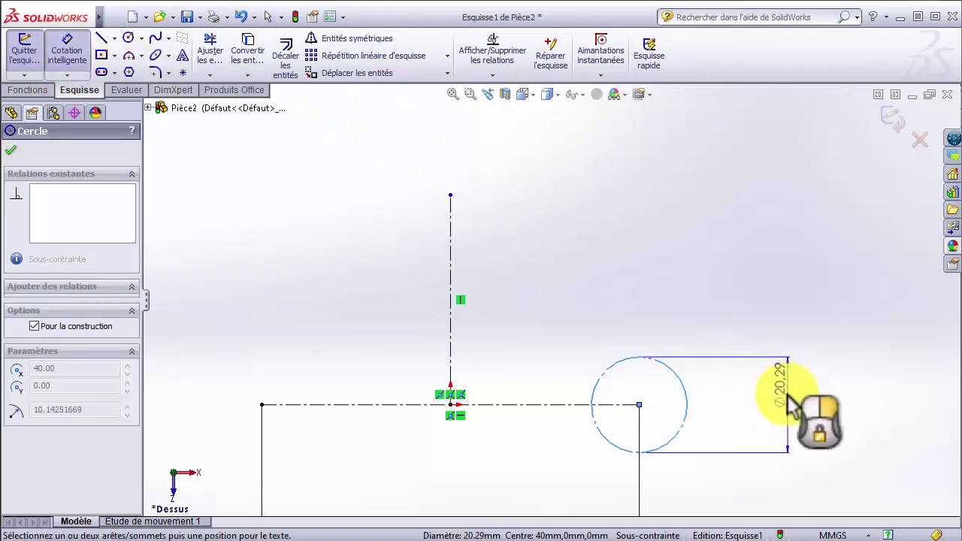
{"action": "left_click", "coordinate": [787, 400]}
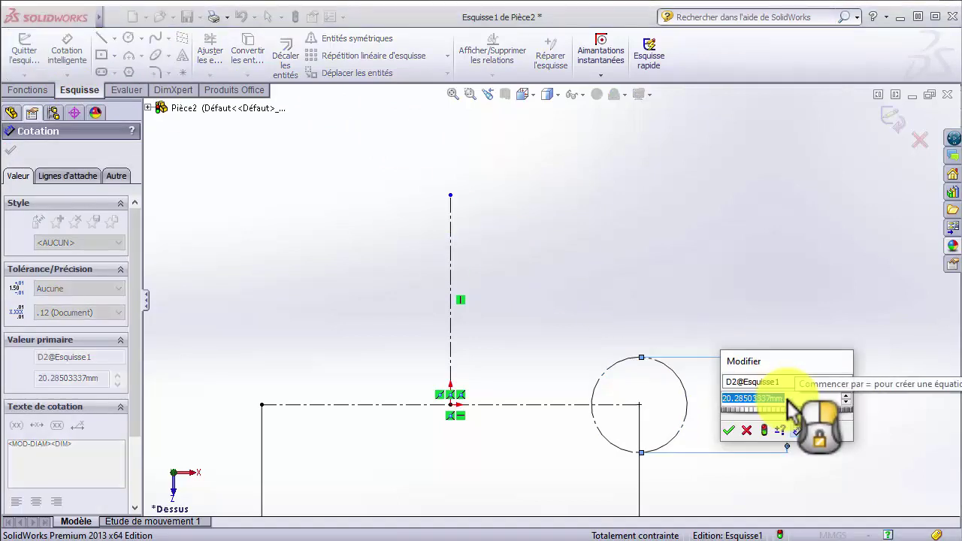
{"action": "type", "text": "7"}
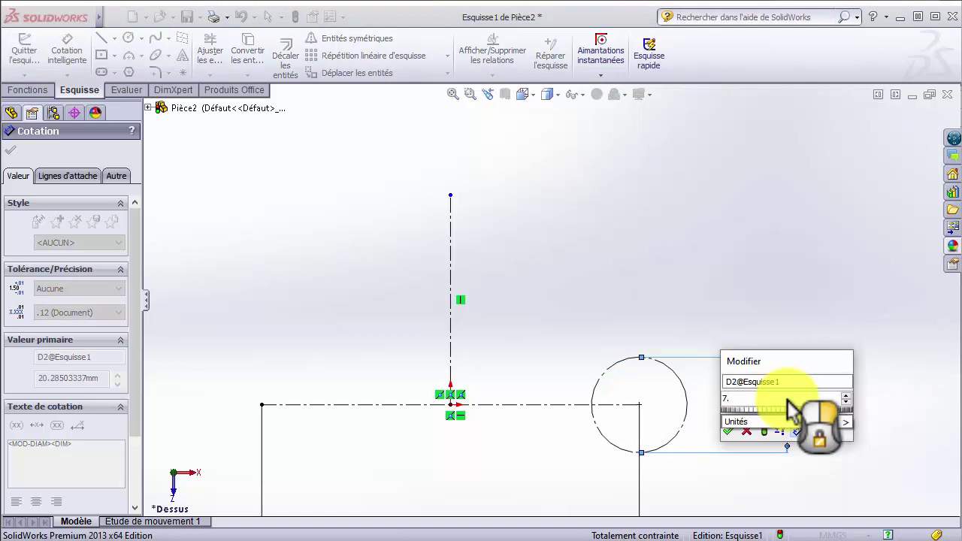
{"action": "type", "text": ".5*2"}
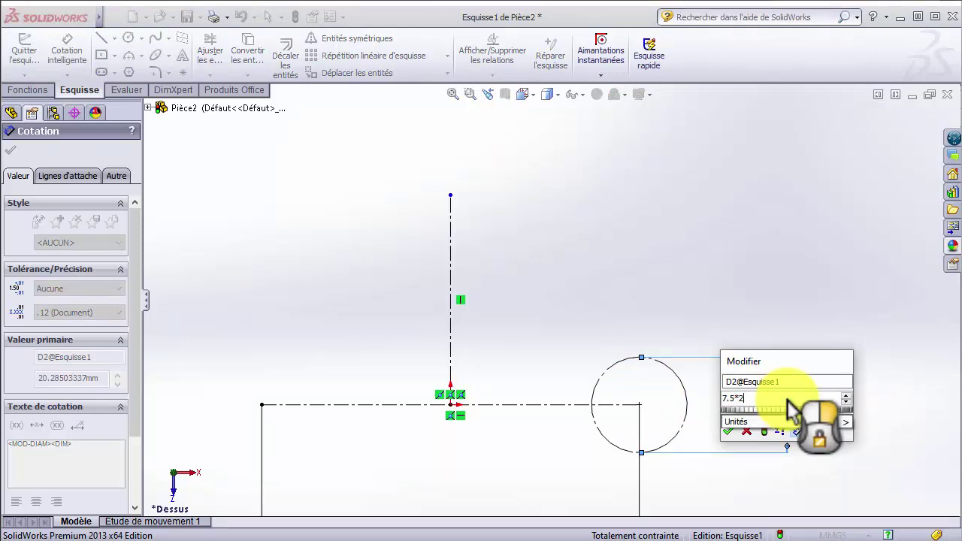
{"action": "key", "text": "Return"}
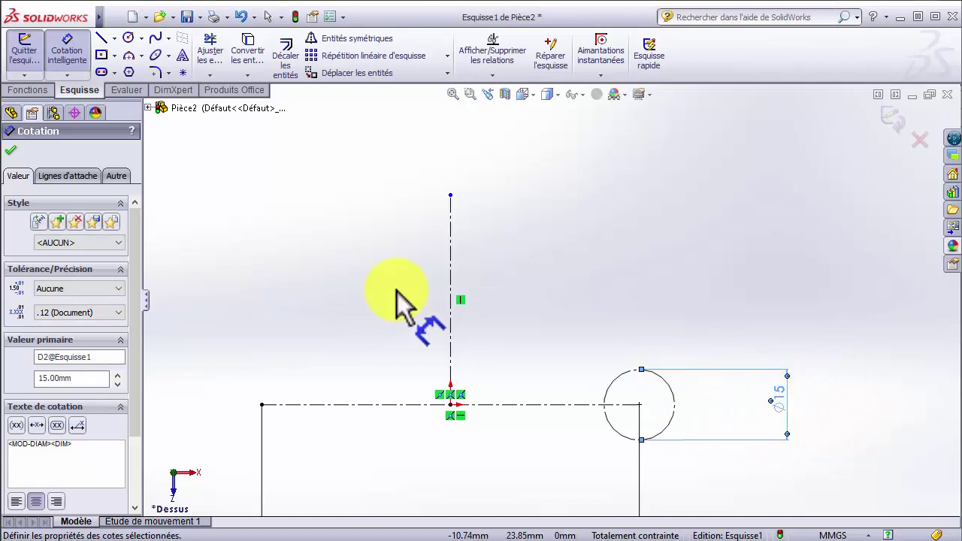
Sketch a line about 50 mm long, tangent to the construction circle's upper side and ending on the vertical construction line
{"action": "left_click", "coordinate": [100, 39]}
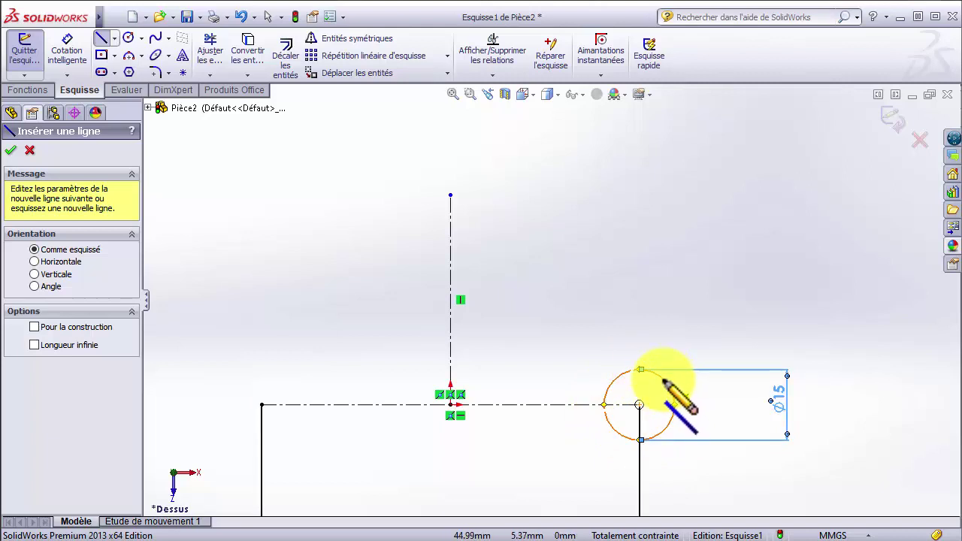
{"action": "left_click", "coordinate": [640, 370]}
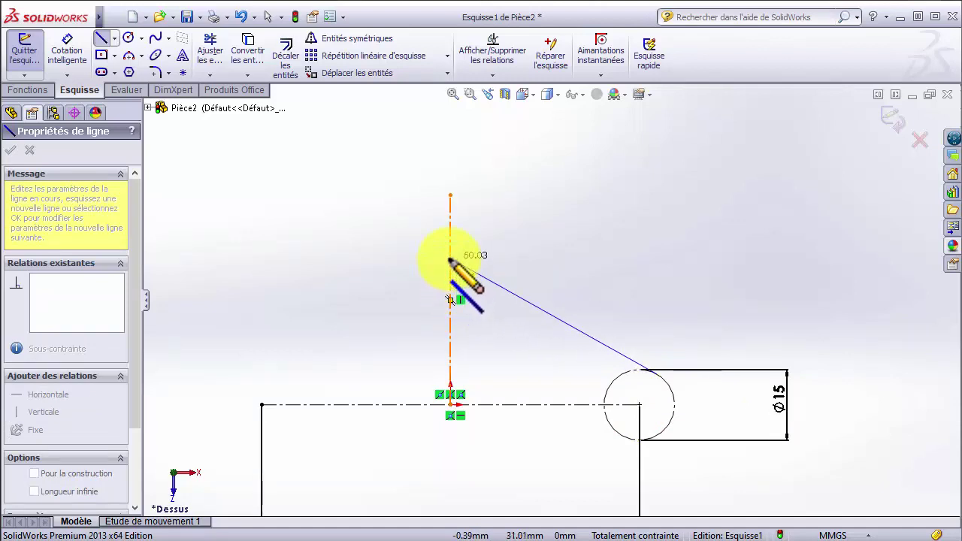
{"action": "left_click", "coordinate": [451, 260]}
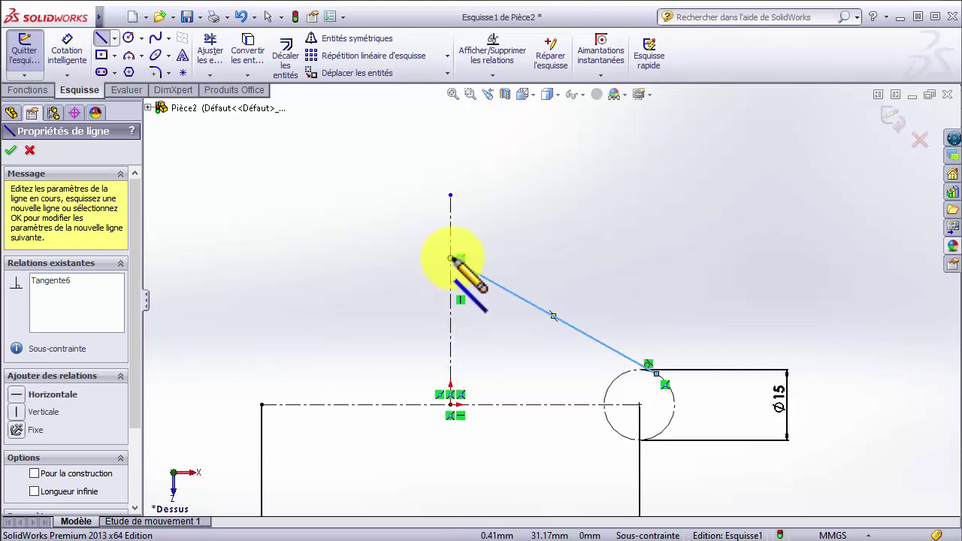
{"action": "key", "text": "Escape"}
Dimension the angle between the slanted line and the horizontal construction line as 45/2 degrees, placing the dimension between them
{"action": "left_click", "coordinate": [67, 49]}
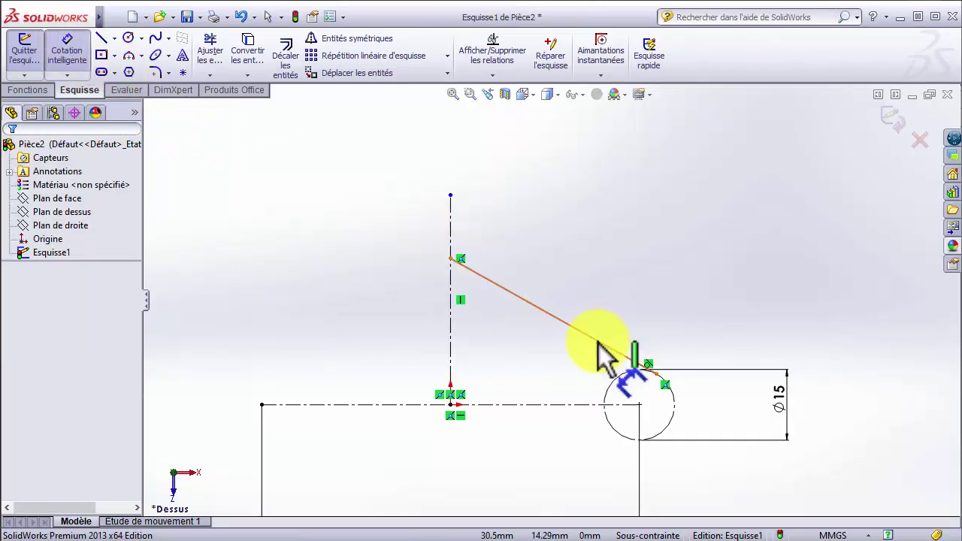
{"action": "left_click", "coordinate": [551, 315]}
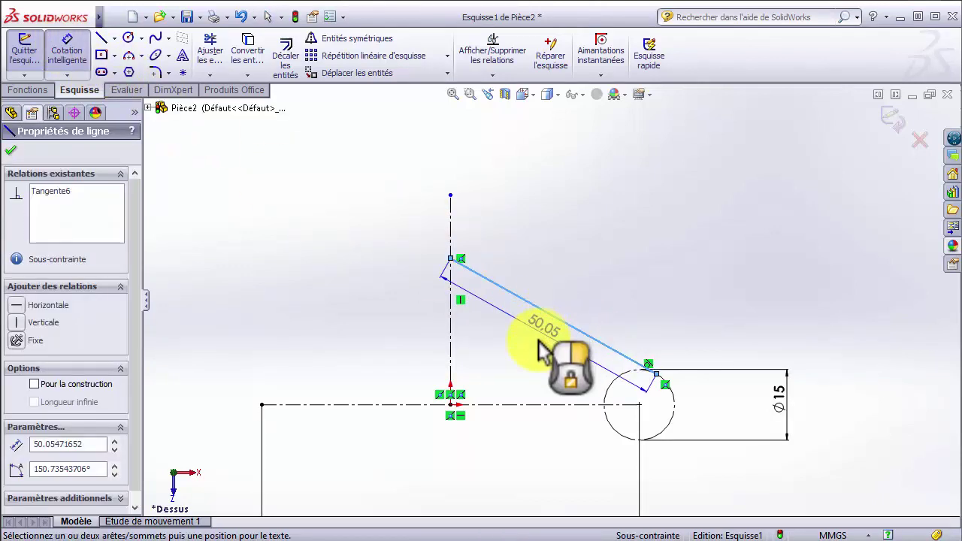
{"action": "left_click", "coordinate": [526, 406]}
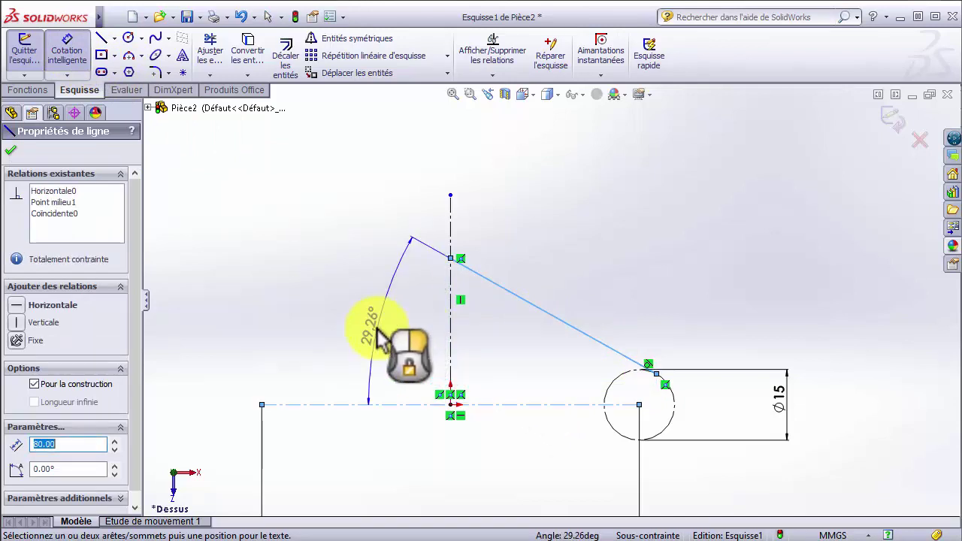
{"action": "left_click", "coordinate": [380, 336]}
{"action": "type", "text": "45/2"}
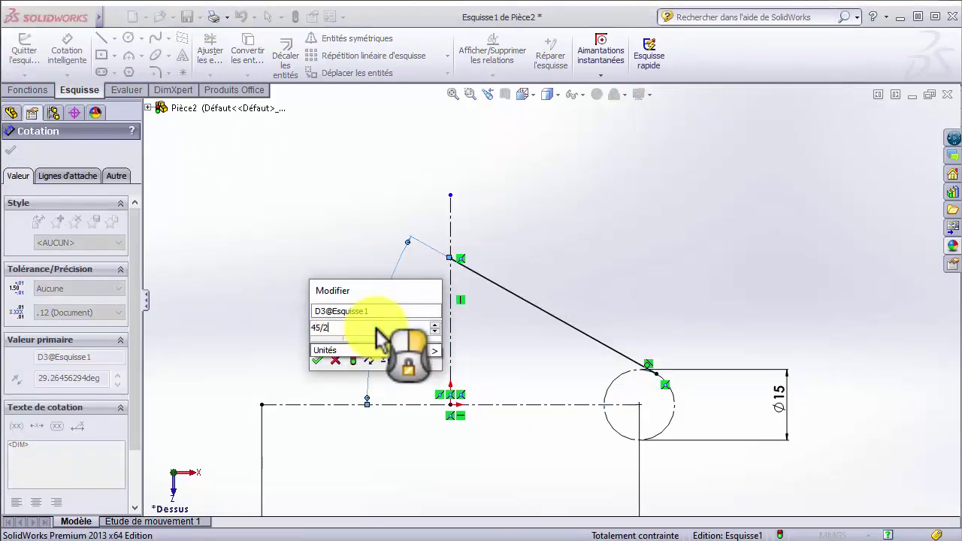
{"action": "key", "text": "Return"}
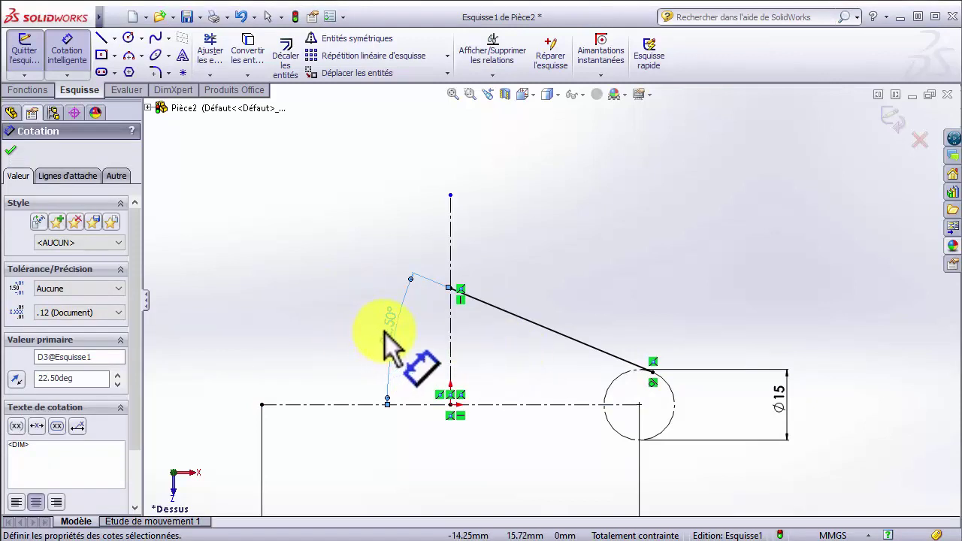
{"action": "left_click_drag", "start_coordinate": [385, 333], "coordinate": [499, 356]}
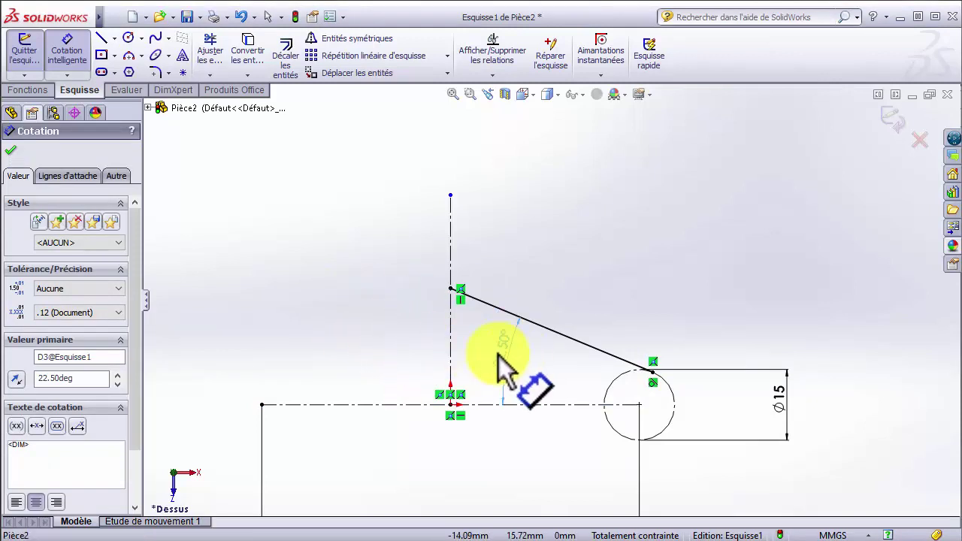
{"action": "left_click", "coordinate": [9, 151]}
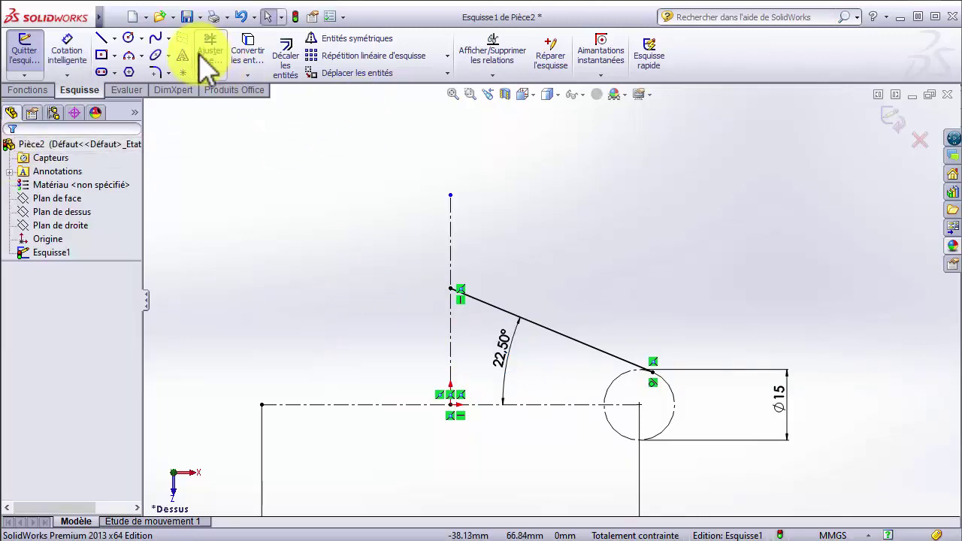
Mirror the slanted line about the vertical construction line, keeping the original
{"action": "left_click", "coordinate": [353, 42]}
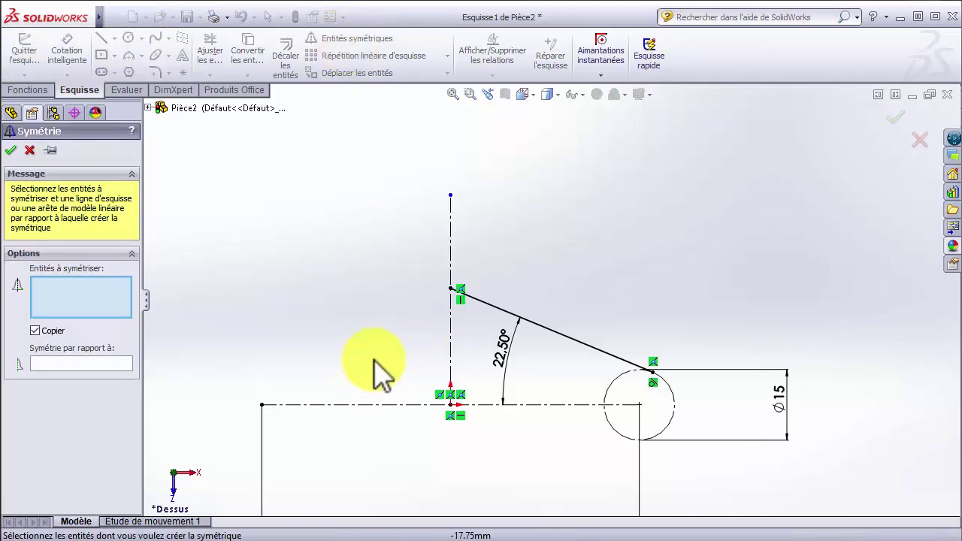
{"action": "left_click", "coordinate": [572, 335]}
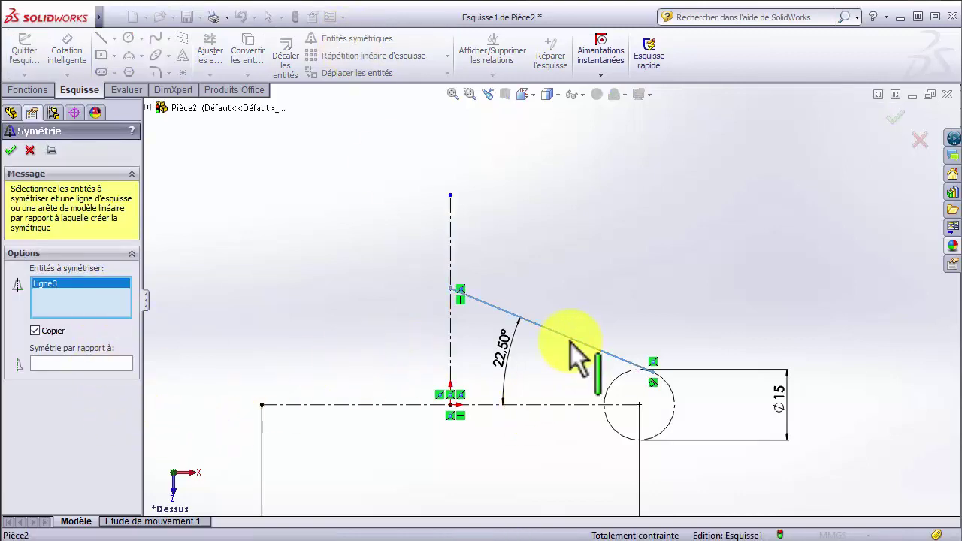
{"action": "left_click", "coordinate": [77, 365]}
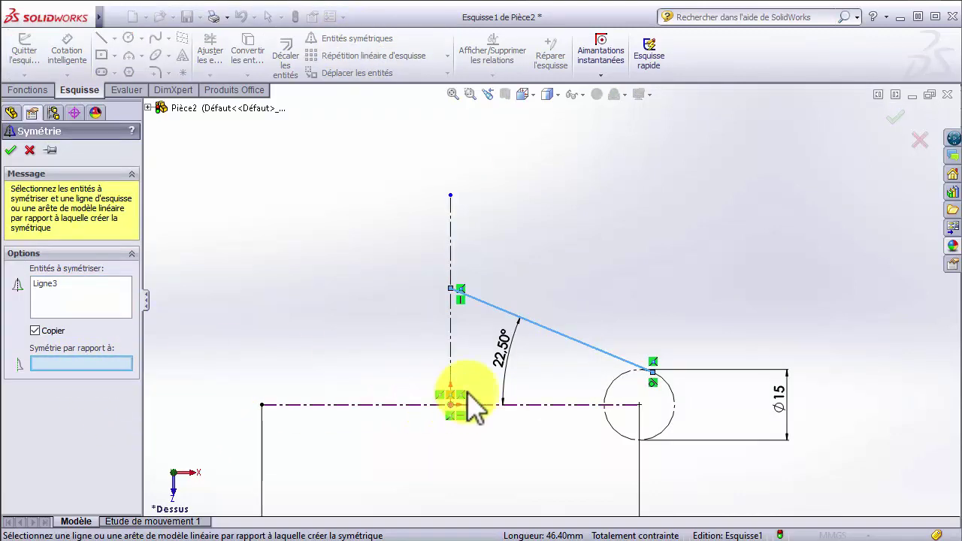
{"action": "left_click", "coordinate": [451, 345]}
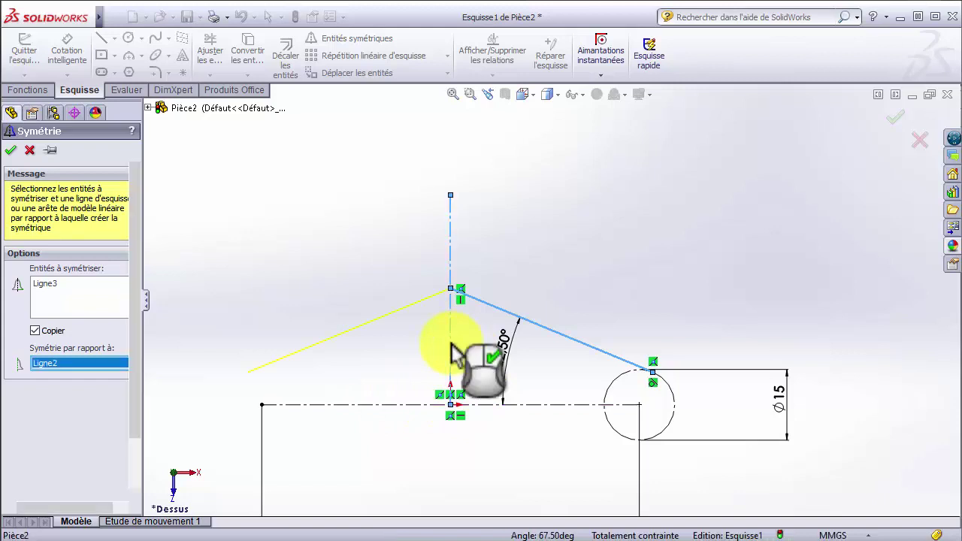
{"action": "key", "text": "Return"}
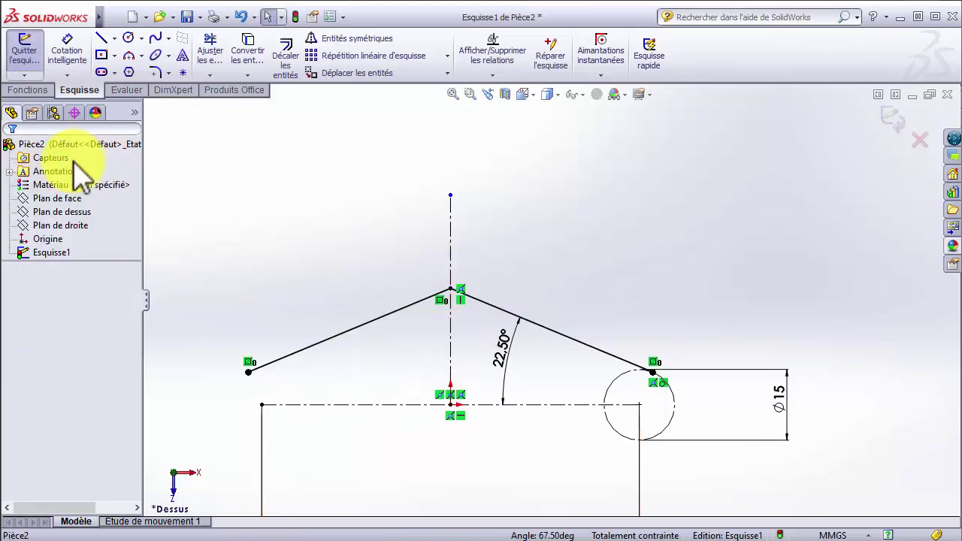
Apply a 30 mm sketch fillet to the apex where the two slanted lines meet
{"action": "left_click", "coordinate": [158, 70]}
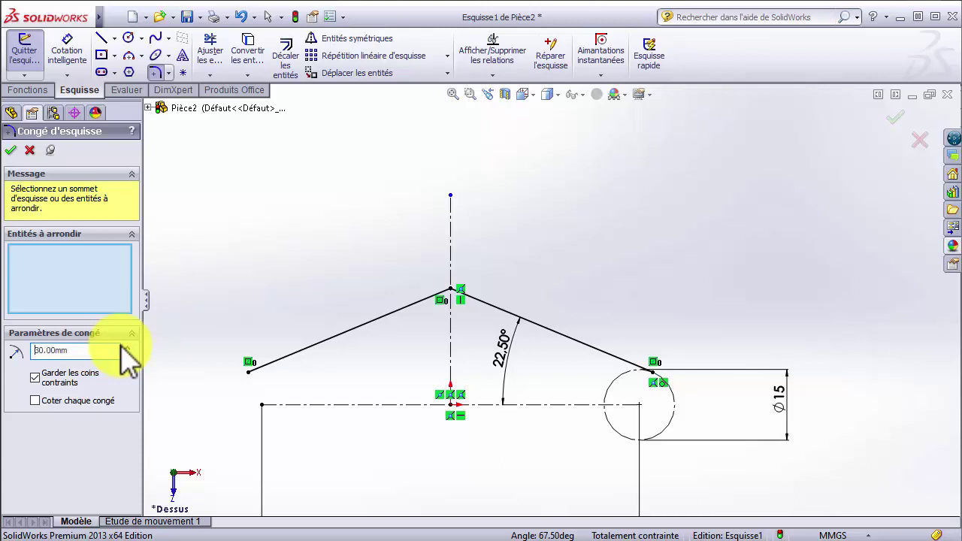
{"action": "left_click", "coordinate": [451, 291]}
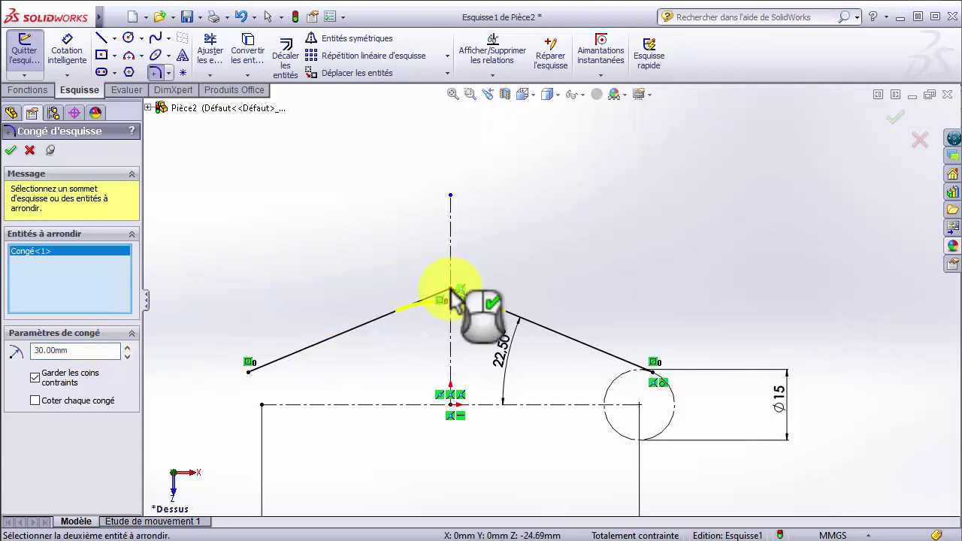
{"action": "left_click", "coordinate": [11, 151]}
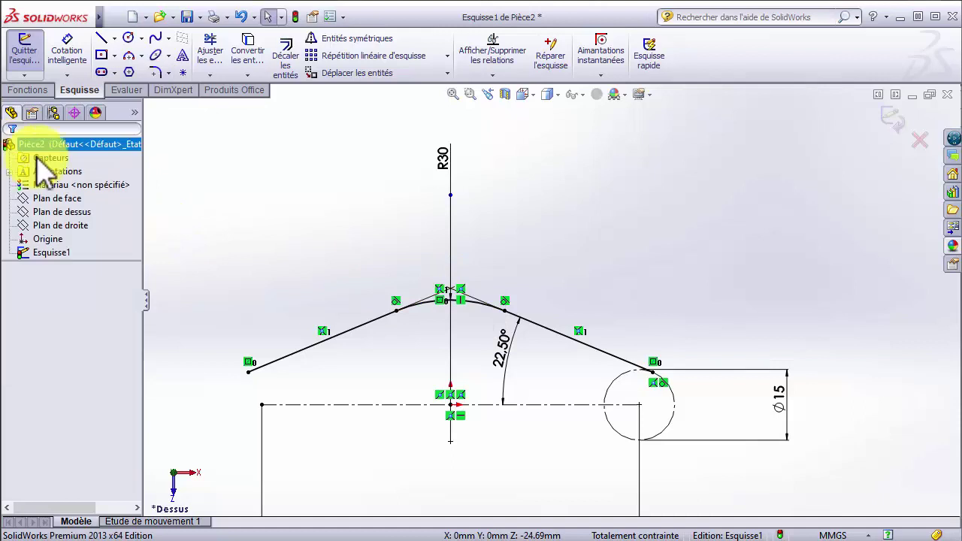
Mirror the two slanted lines and the fillet arc about the horizontal construction line, keeping the originals
{"action": "left_click", "coordinate": [352, 39]}
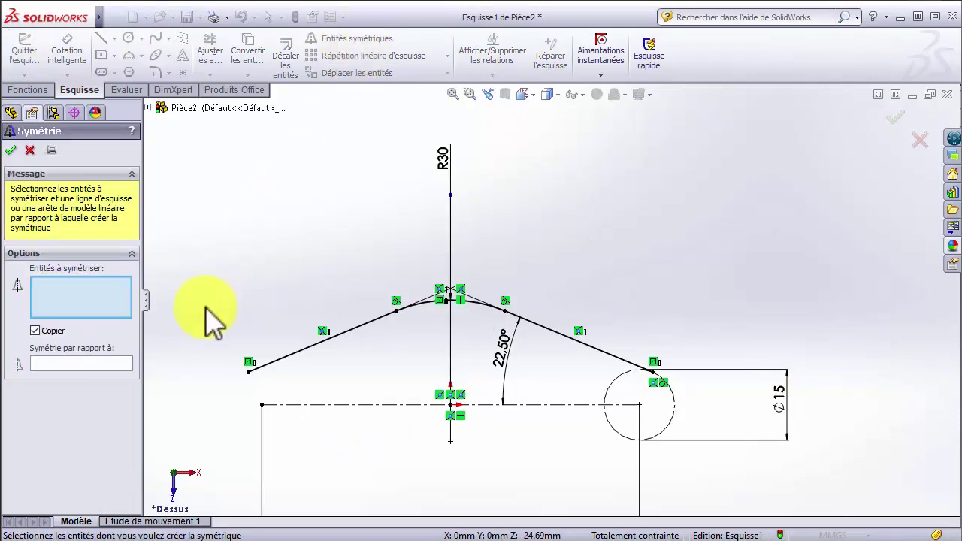
{"action": "left_click", "coordinate": [559, 331]}
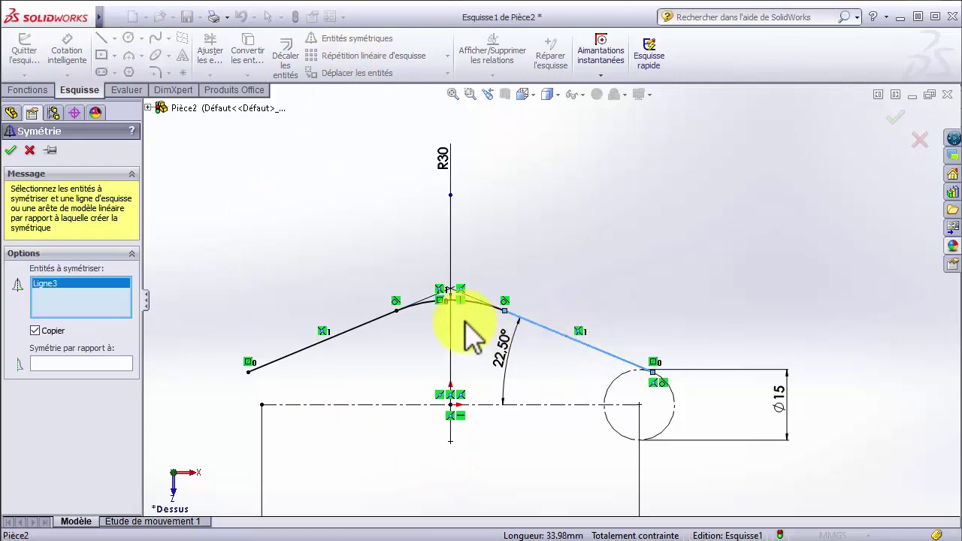
{"action": "left_click", "coordinate": [475, 303]}
{"action": "left_click", "coordinate": [347, 334]}
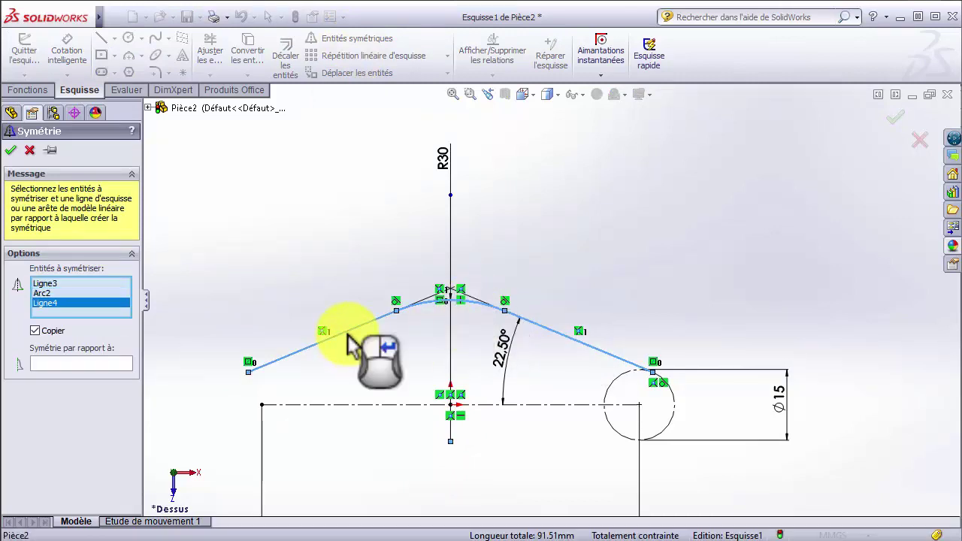
{"action": "left_click", "coordinate": [113, 364]}
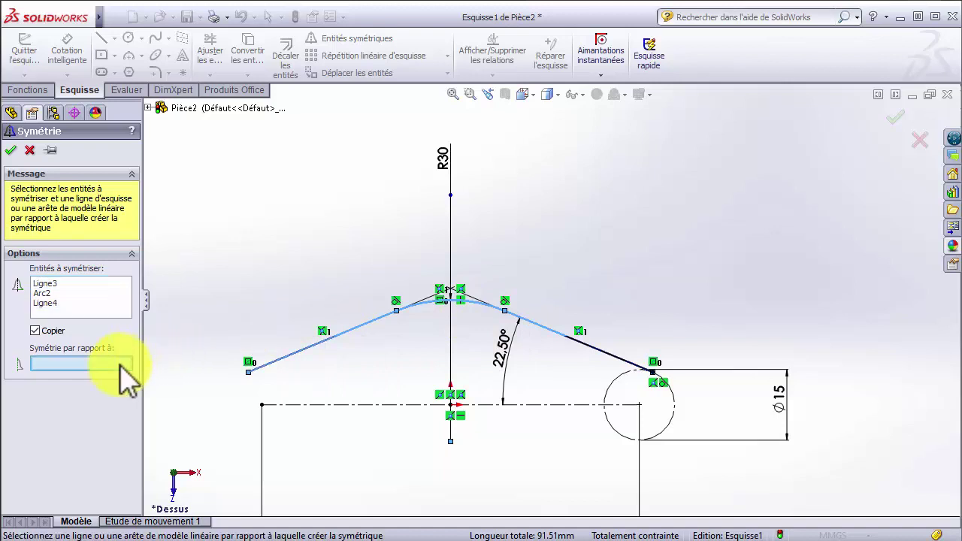
{"action": "left_click", "coordinate": [373, 406]}
{"action": "right_click", "coordinate": [373, 408]}
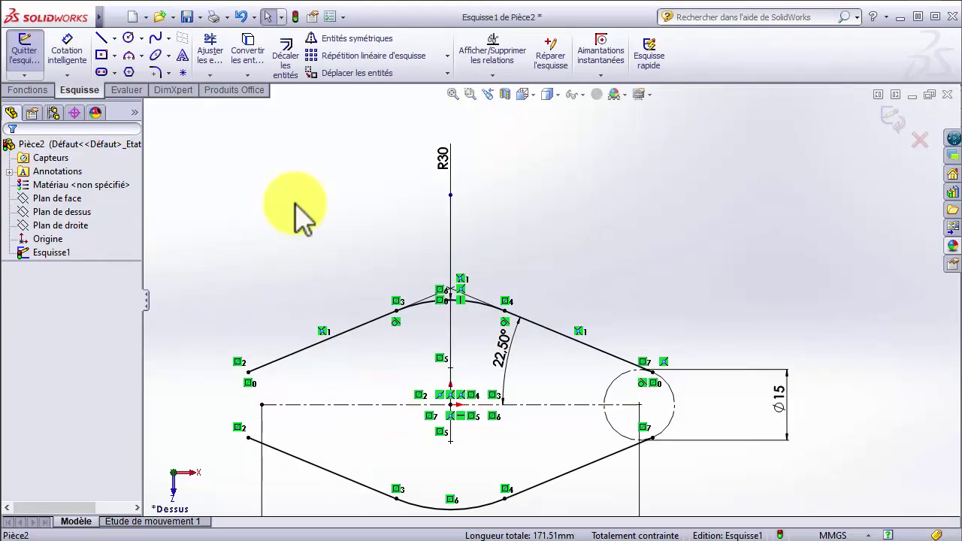
Draw a three-point arc along the construction circle, joining the upper and lower slanted lines at the outline's right end
{"action": "left_click", "coordinate": [129, 56]}
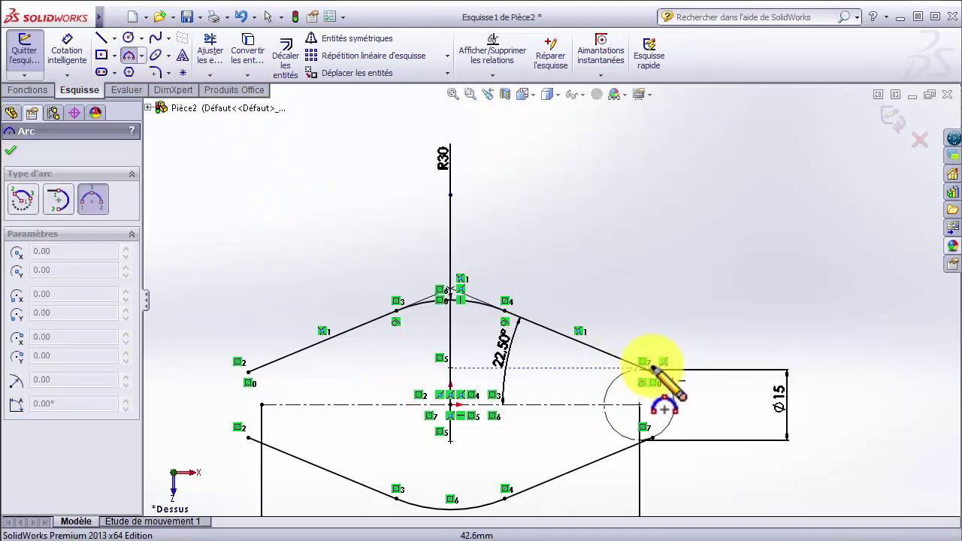
{"action": "left_click", "coordinate": [141, 56]}
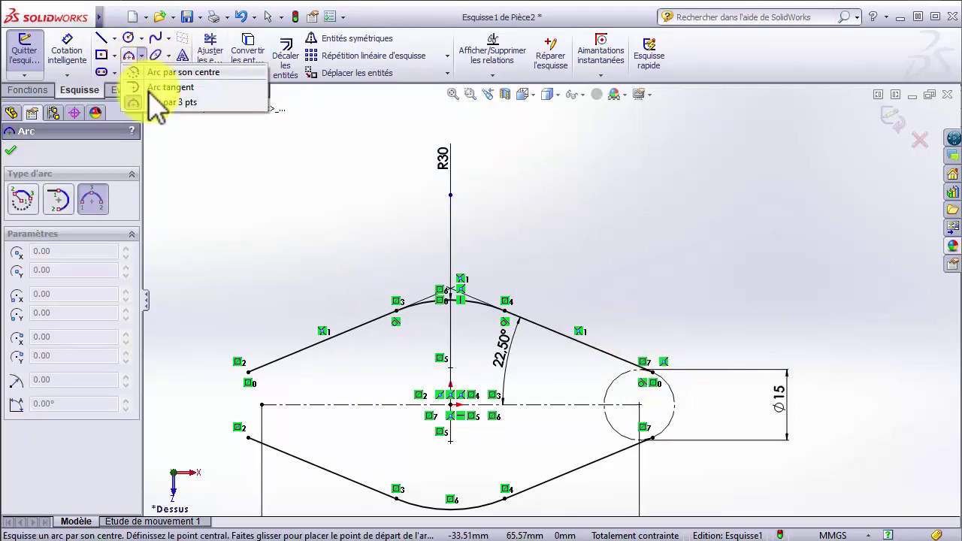
{"action": "left_click", "coordinate": [155, 105]}
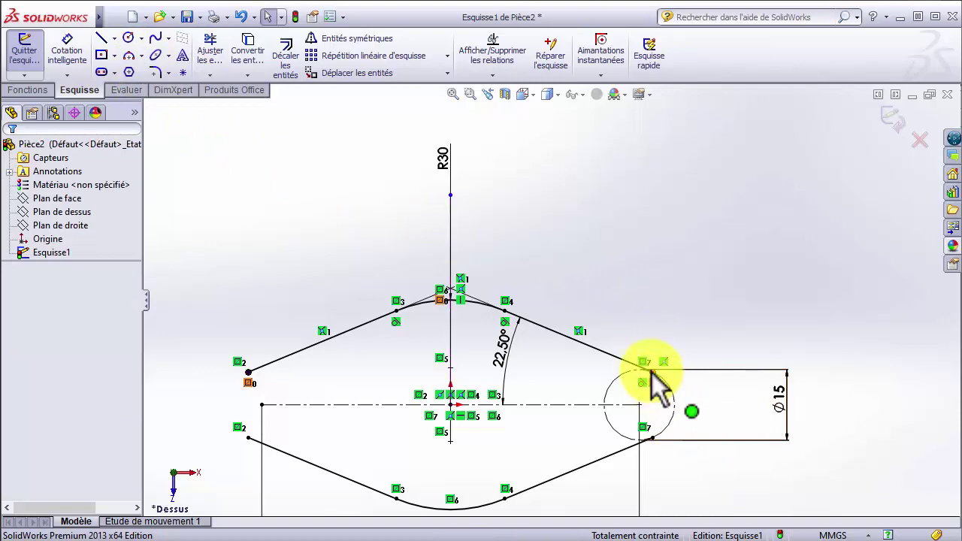
{"action": "left_click", "coordinate": [130, 56]}
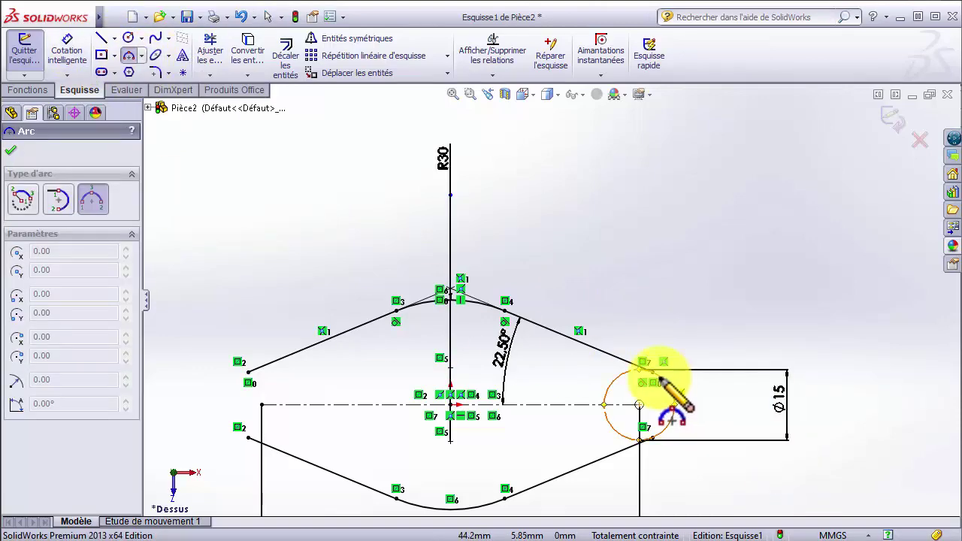
{"action": "scroll", "coordinate": [653, 372], "scroll_direction": "down", "scroll_amount": 5}
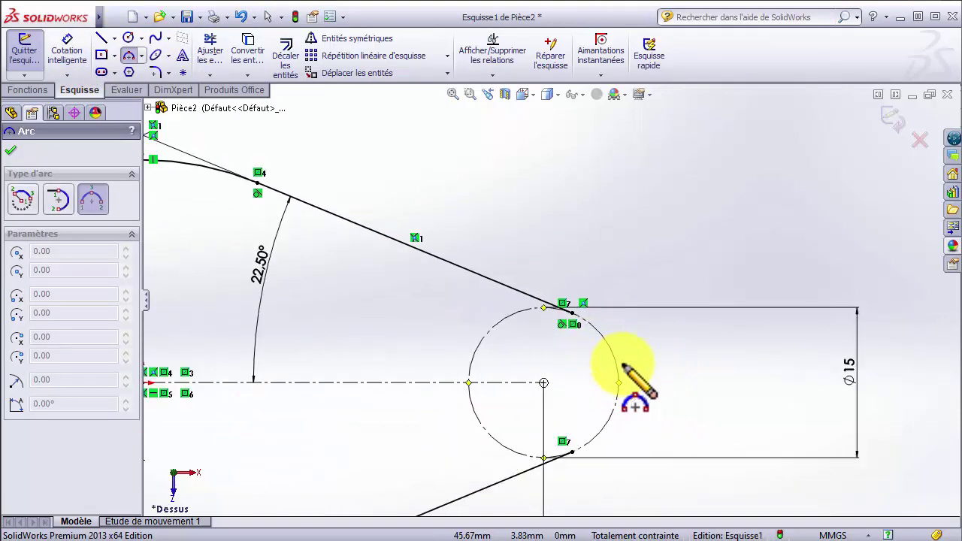
{"action": "left_click", "coordinate": [533, 268]}
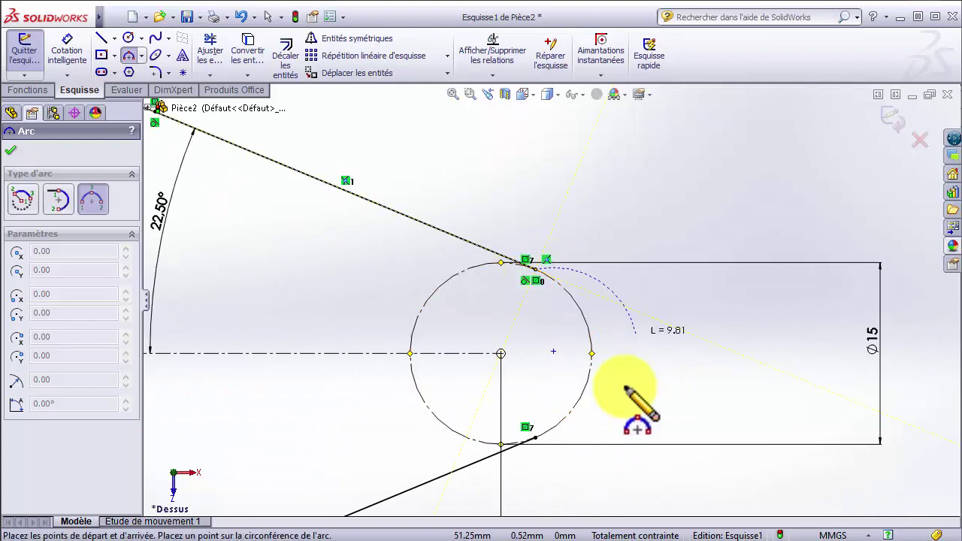
{"action": "left_click", "coordinate": [578, 406]}
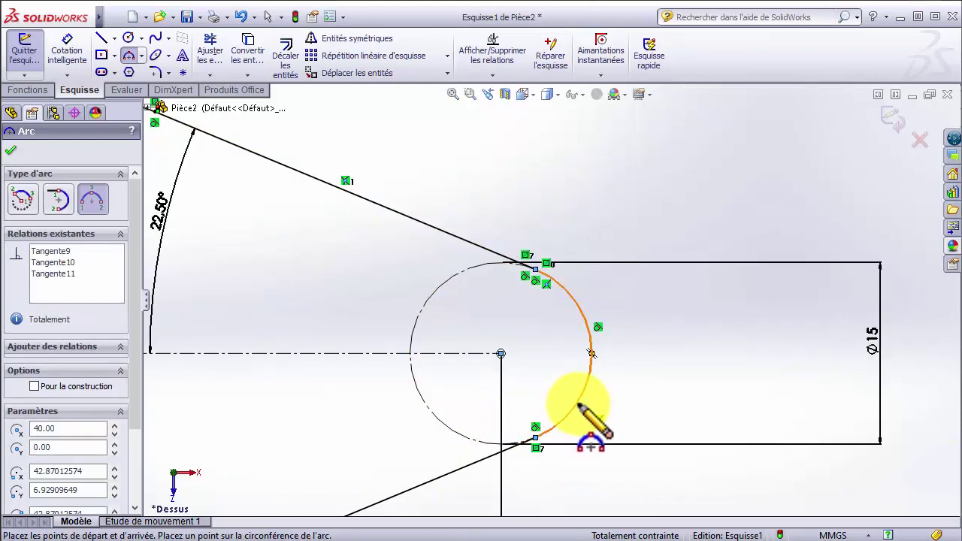
Draw an outward-bulging three-point arc joining the upper and lower slanted lines' endpoints at the outline's left end
{"action": "scroll", "coordinate": [583, 410], "scroll_direction": "up", "scroll_amount": 5}
{"action": "scroll", "coordinate": [268, 315], "scroll_direction": "down", "scroll_amount": 8}
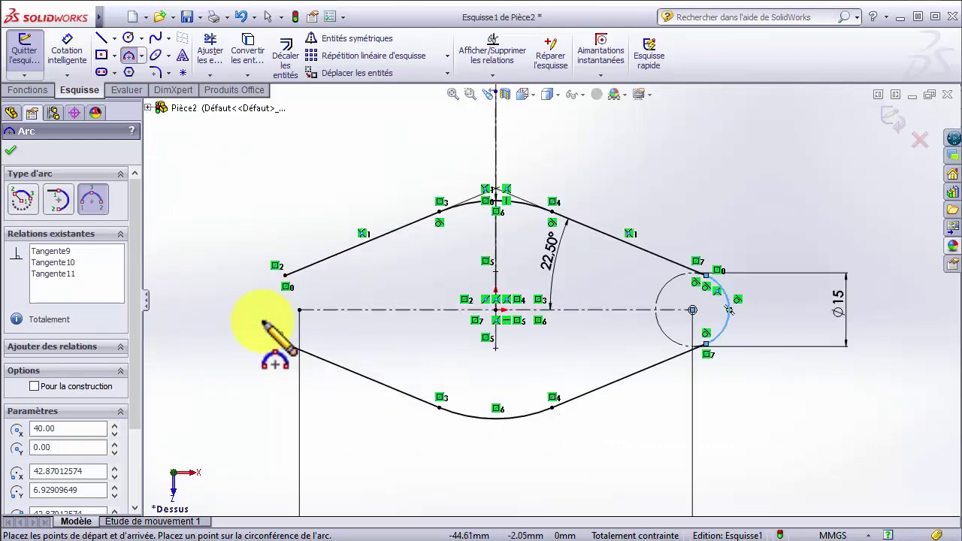
{"action": "left_click", "coordinate": [388, 219]}
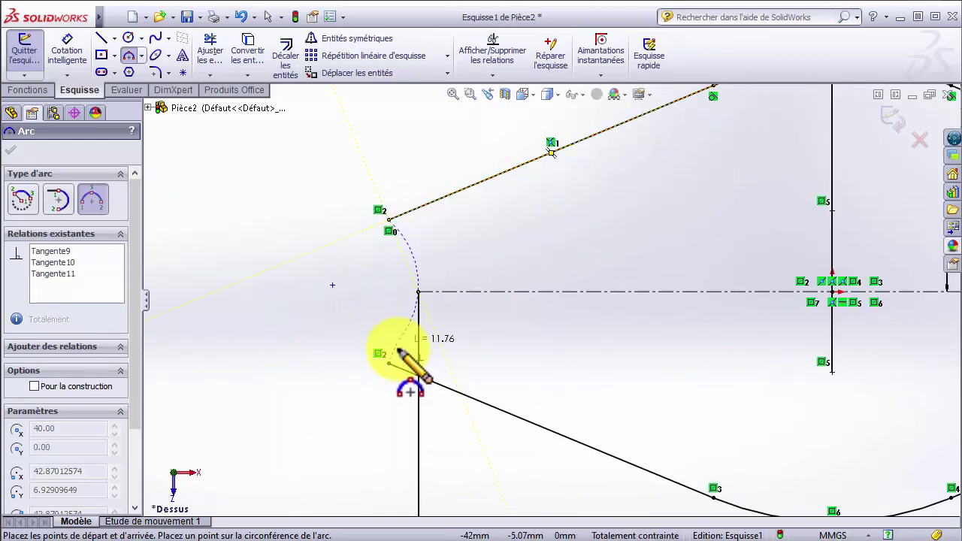
{"action": "left_click", "coordinate": [389, 365]}
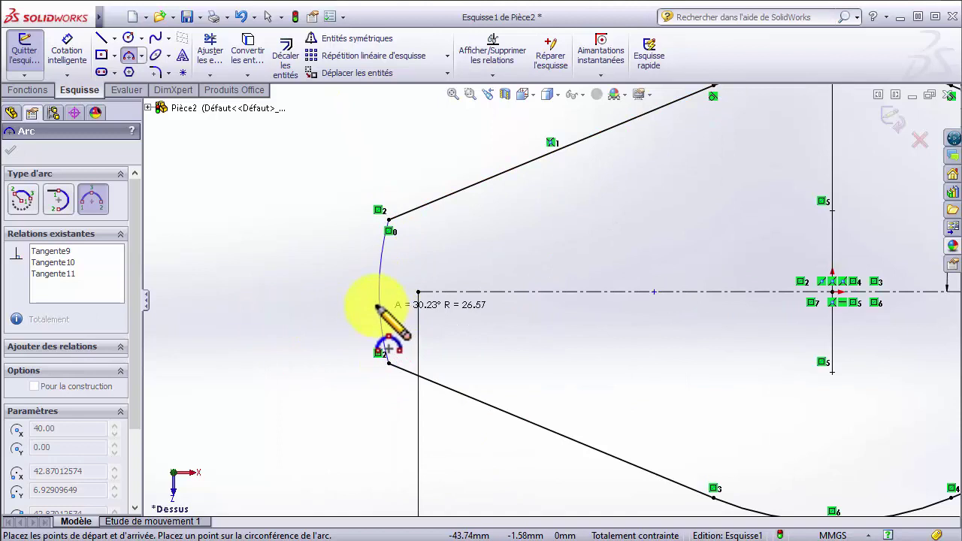
{"action": "left_click", "coordinate": [338, 294]}
{"action": "key", "text": "Escape"}
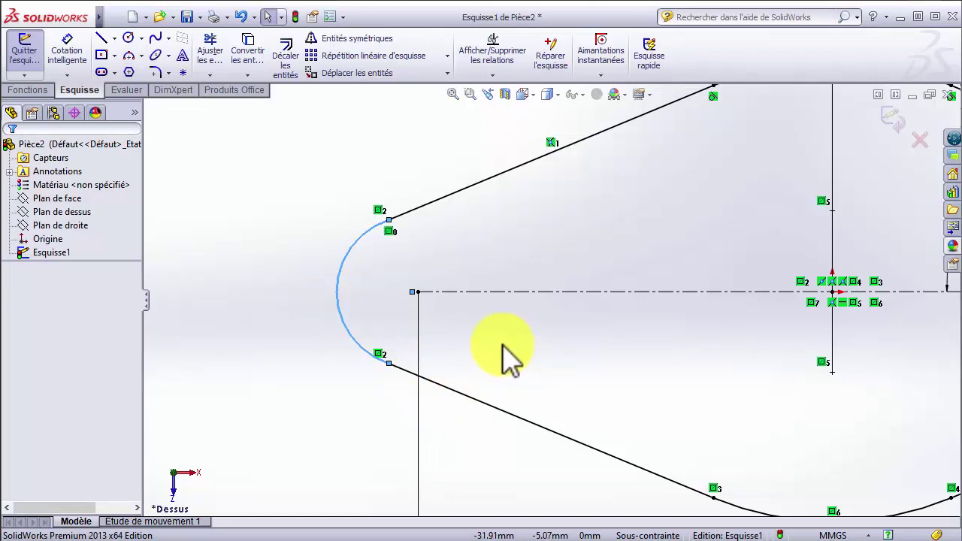
{"action": "left_click", "coordinate": [444, 255]}
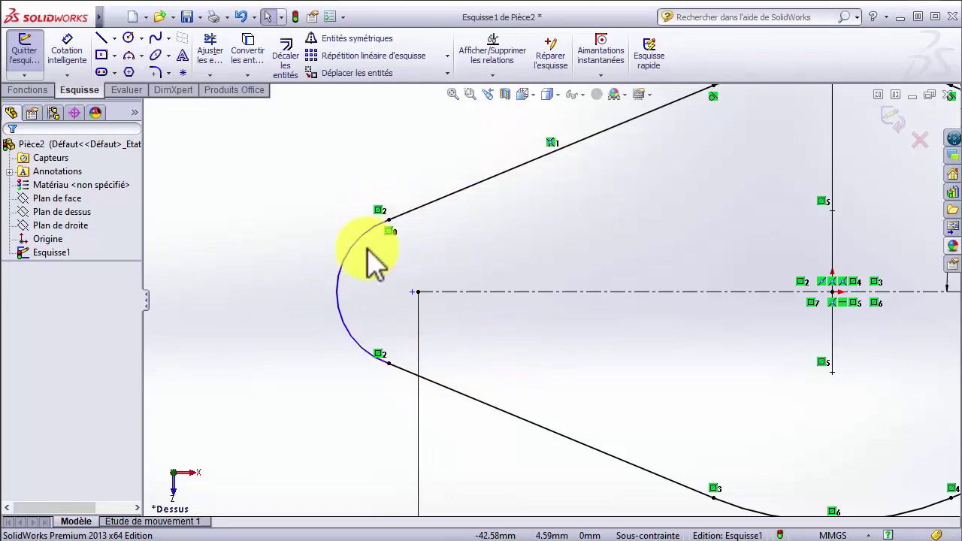
Add a tangent relation between the outline's left end arc and the upper-left slanted line
{"action": "left_click", "coordinate": [370, 231]}
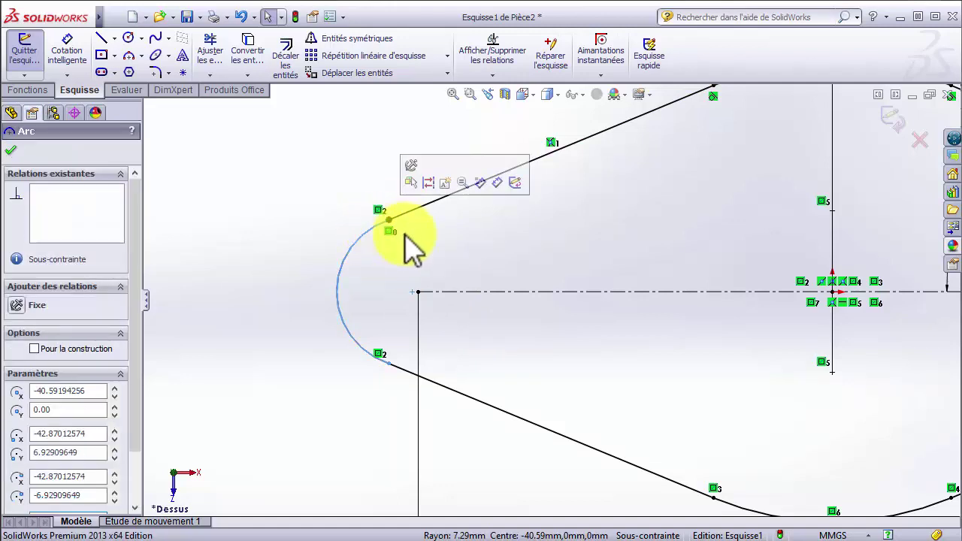
{"action": "left_click", "coordinate": [413, 212], "text": "ctrl"}
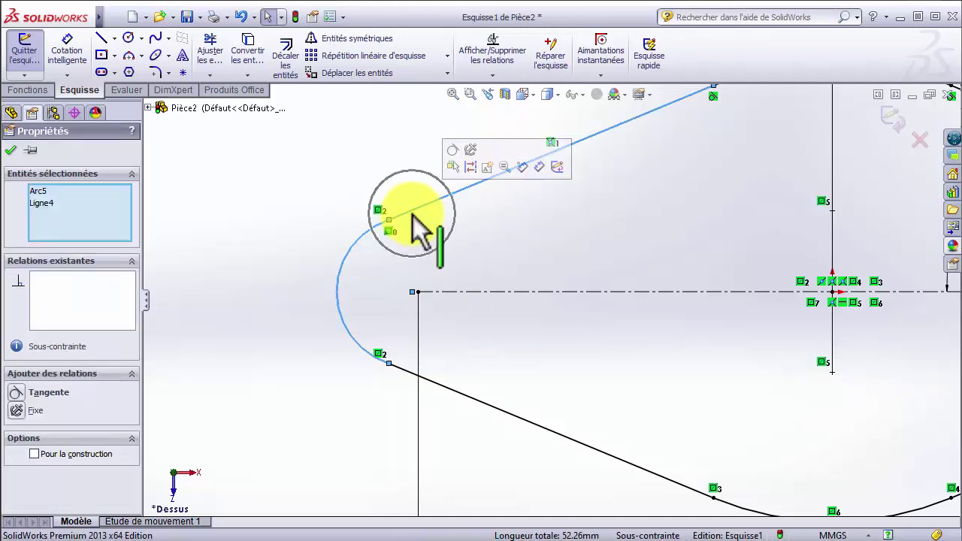
{"action": "left_click", "coordinate": [457, 153]}
{"action": "left_click", "coordinate": [526, 257]}
{"action": "scroll", "coordinate": [741, 404], "scroll_direction": "up", "scroll_amount": 5}
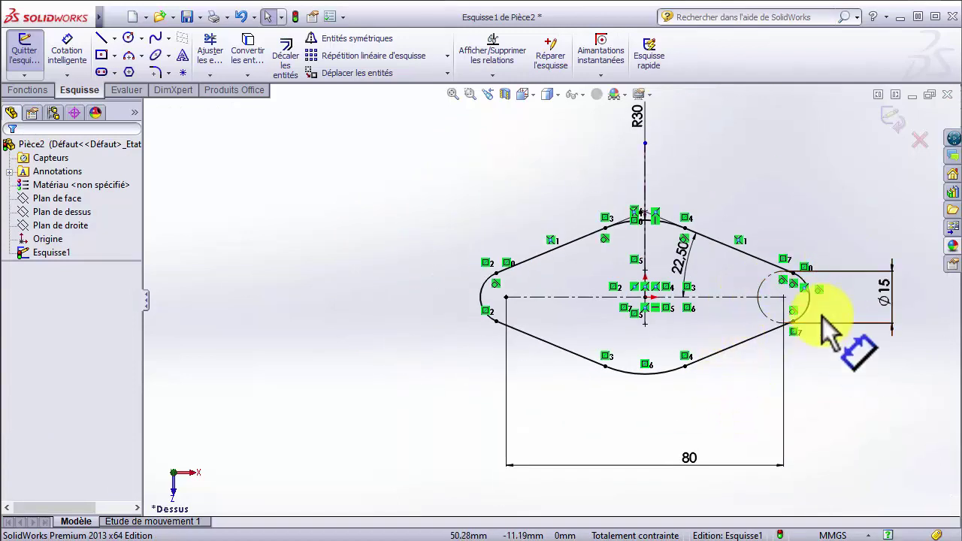
Check the end-hole dimensions in the PDF drawing and draw a circle centred on each end point of the horizontal construction line
{"action": "left_click", "coordinate": [443, 538]}
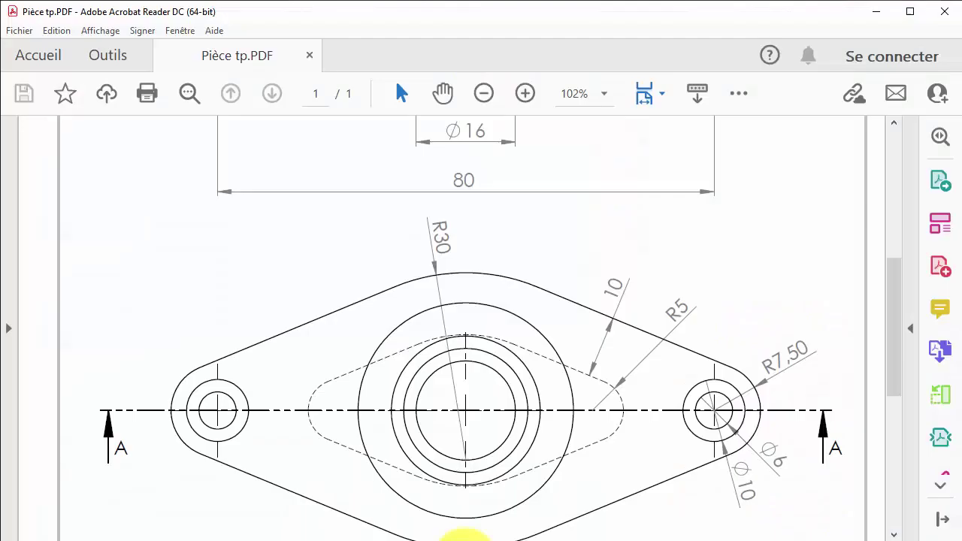
{"action": "scroll", "coordinate": [617, 383], "scroll_direction": "up", "scroll_amount": 5}
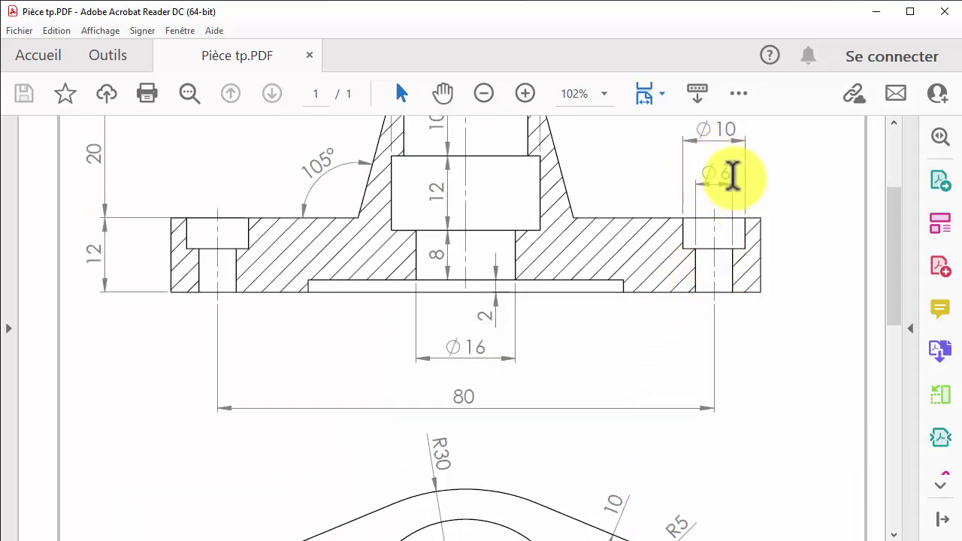
{"action": "scroll", "coordinate": [664, 359], "scroll_direction": "down", "scroll_amount": 5}
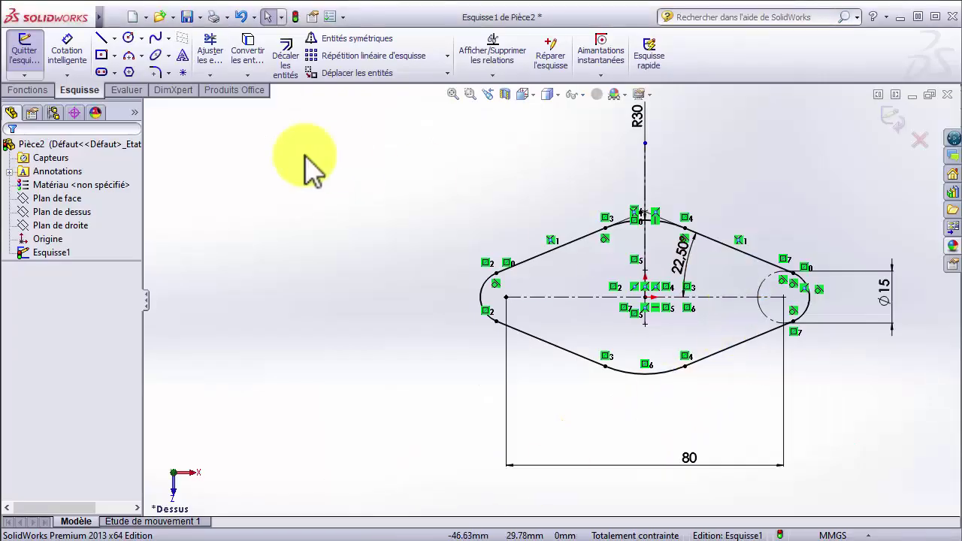
{"action": "left_click", "coordinate": [126, 37]}
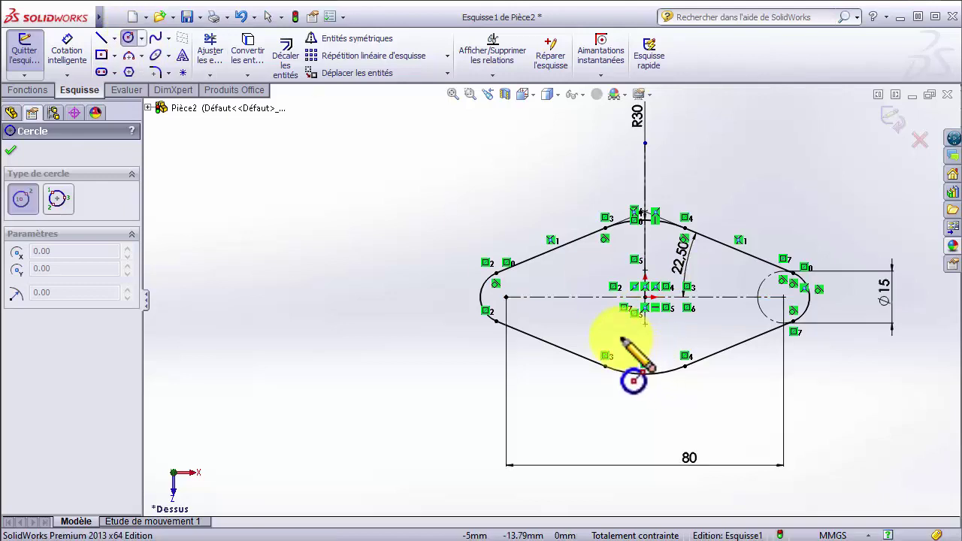
{"action": "left_click", "coordinate": [507, 297]}
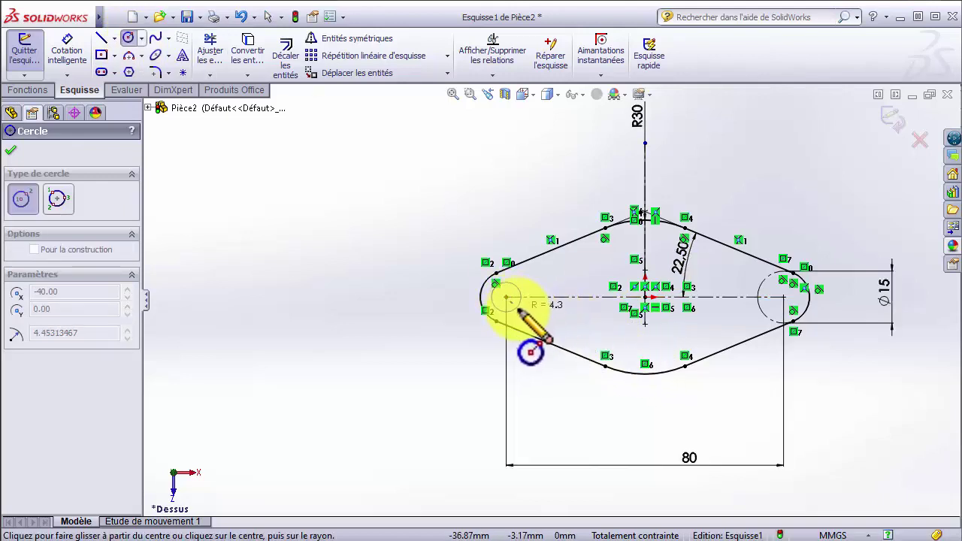
{"action": "left_click", "coordinate": [520, 308]}
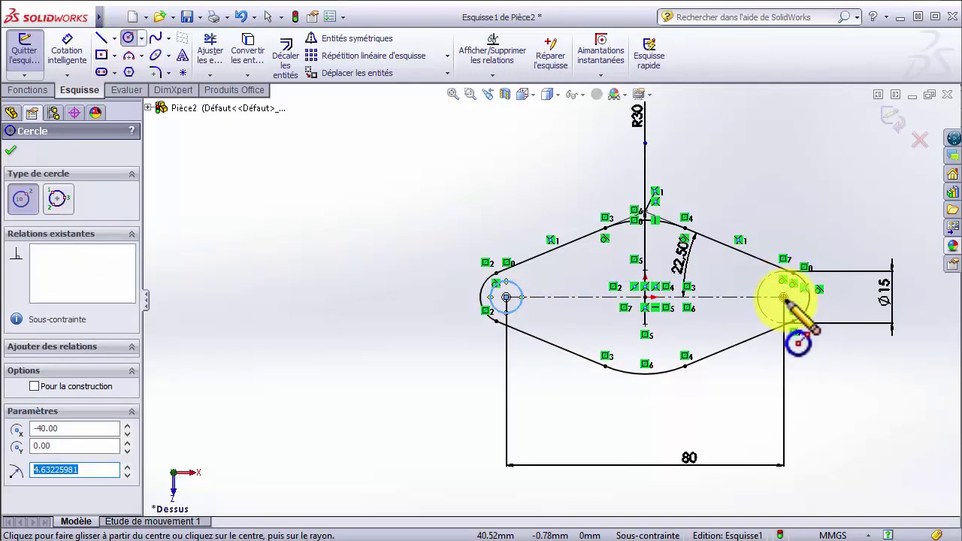
{"action": "left_click", "coordinate": [784, 298]}
{"action": "left_click", "coordinate": [779, 310]}
{"action": "key", "text": "Escape"}
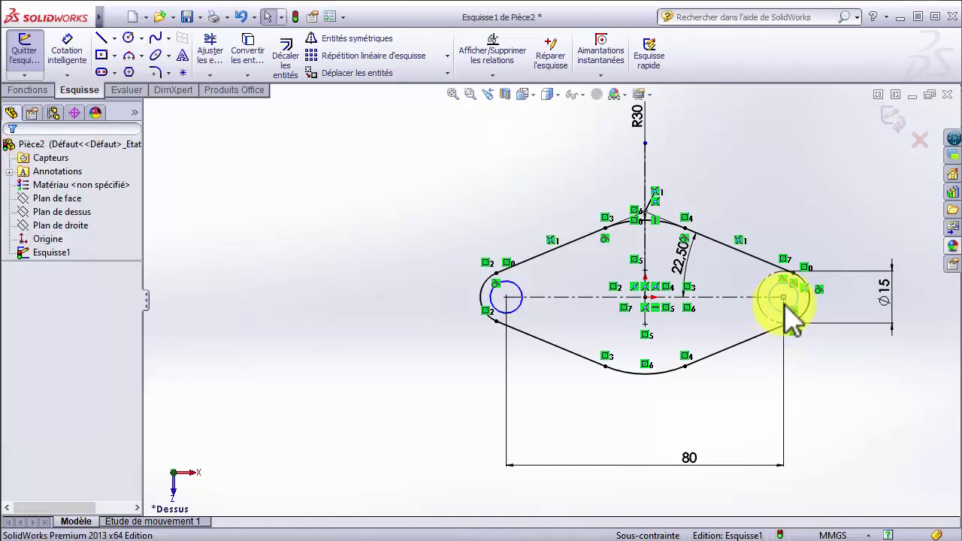
Make the two end-hole circles equal in size
{"action": "left_click", "coordinate": [453, 94]}
{"action": "scroll", "coordinate": [624, 304], "scroll_direction": "down", "scroll_amount": 2}
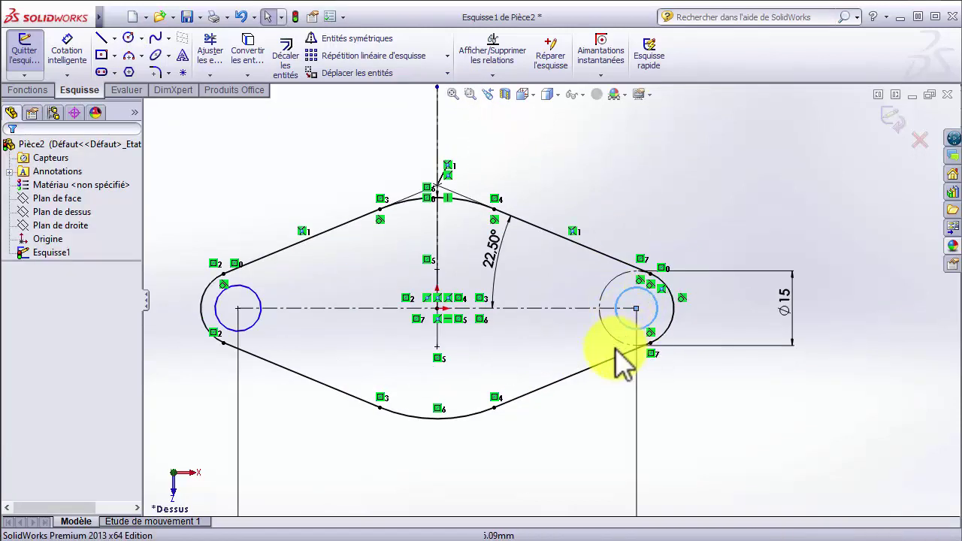
{"action": "left_click", "coordinate": [256, 321], "text": "ctrl"}
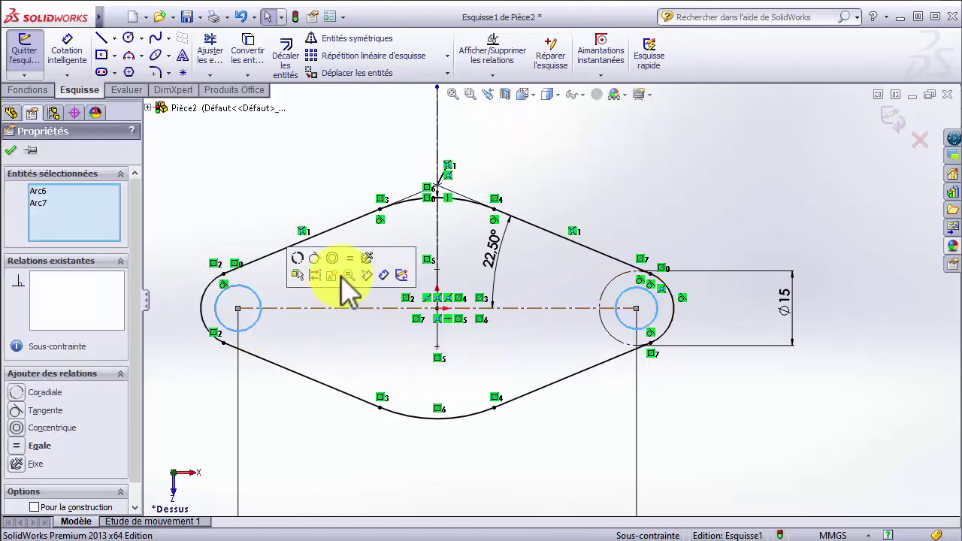
Dimension the right end-hole circle with a diameter of 6 mm
{"action": "left_click", "coordinate": [67, 50]}
{"action": "left_click", "coordinate": [665, 323]}
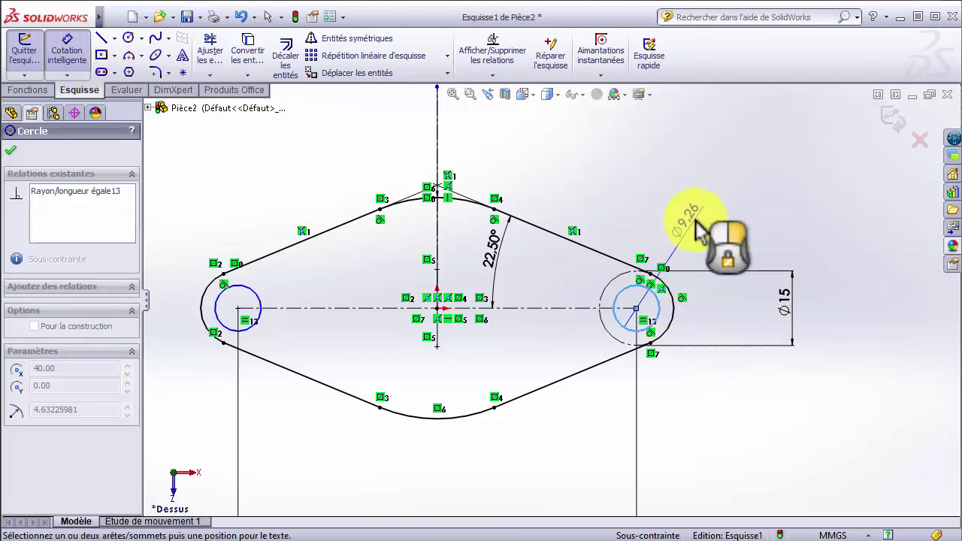
{"action": "left_click", "coordinate": [703, 221]}
{"action": "type", "text": "6"}
{"action": "key", "text": "Return"}
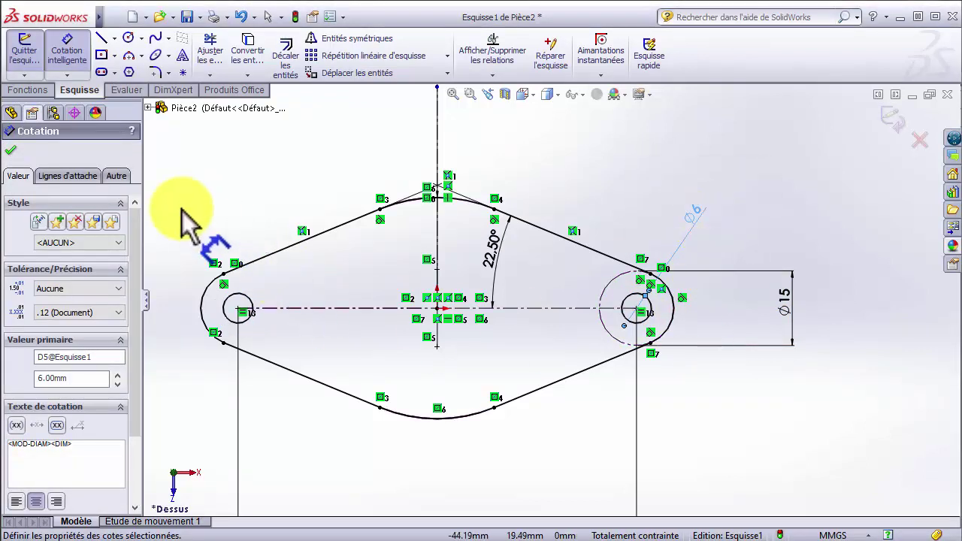
{"action": "left_click", "coordinate": [11, 113]}
{"action": "key", "text": "Escape"}
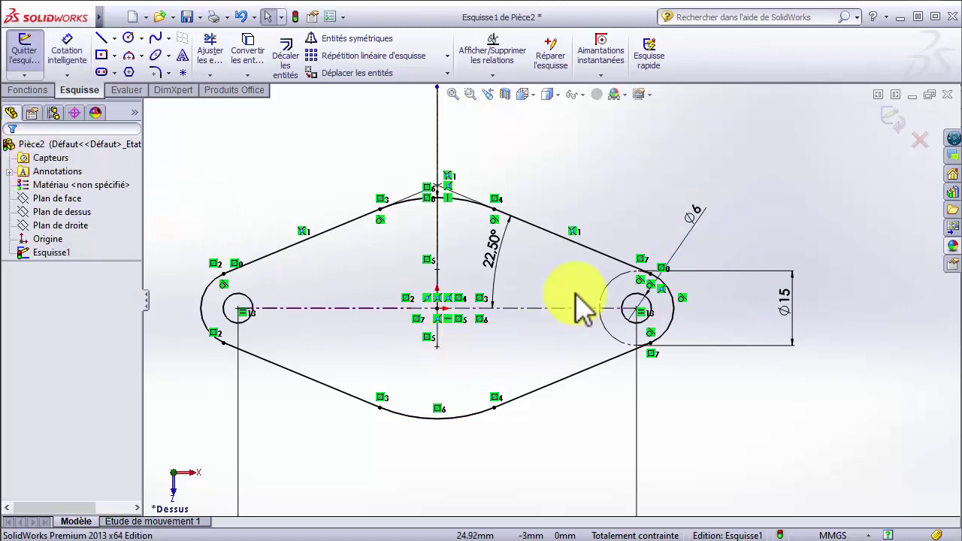
Extrude the base sketch as a blind boss 12 mm deep in the reversed direction, checking the plate thickness in the PDF drawing
{"action": "left_click", "coordinate": [30, 90]}
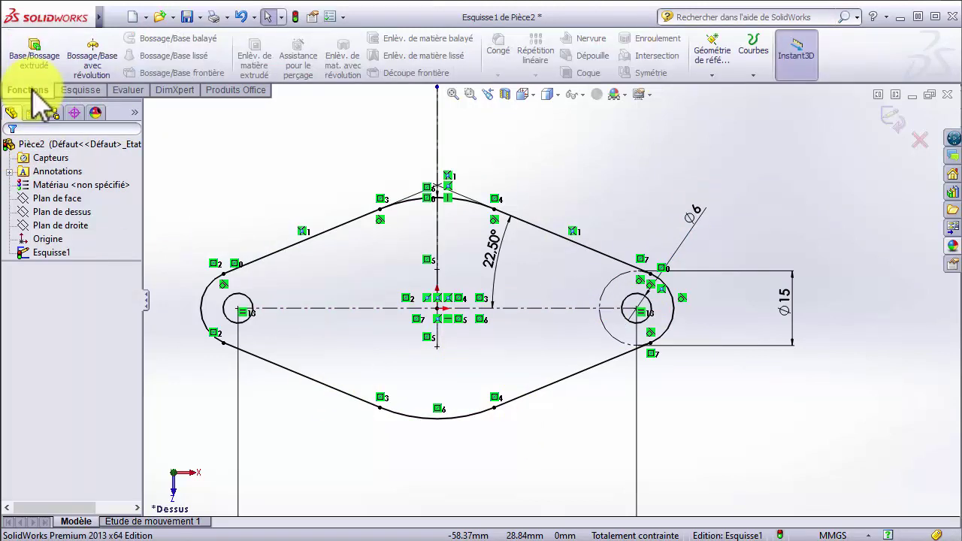
{"action": "left_click", "coordinate": [34, 51]}
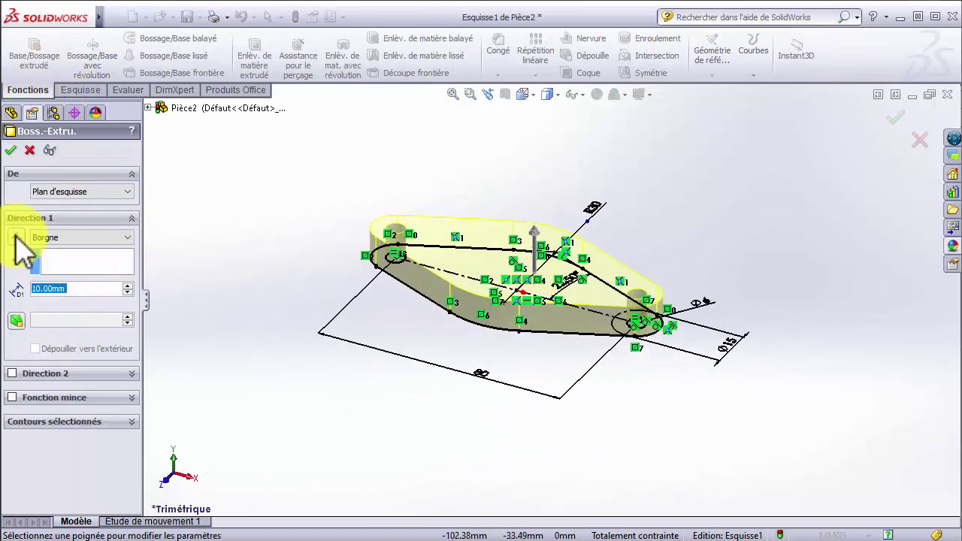
{"action": "left_click", "coordinate": [17, 238]}
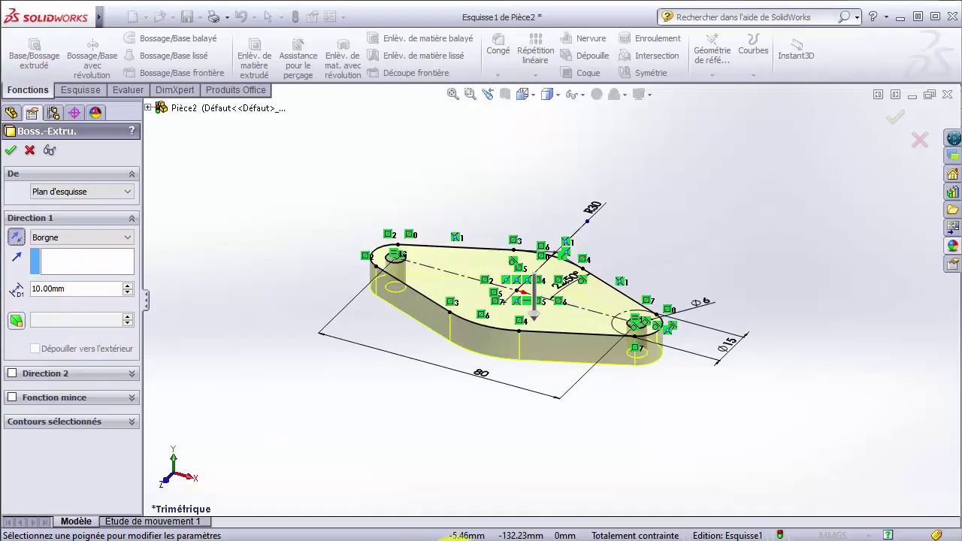
{"action": "left_click", "coordinate": [425, 540]}
{"action": "scroll", "coordinate": [376, 379], "scroll_direction": "up", "scroll_amount": 4}
{"action": "scroll", "coordinate": [248, 305], "scroll_direction": "up", "scroll_amount": 3}
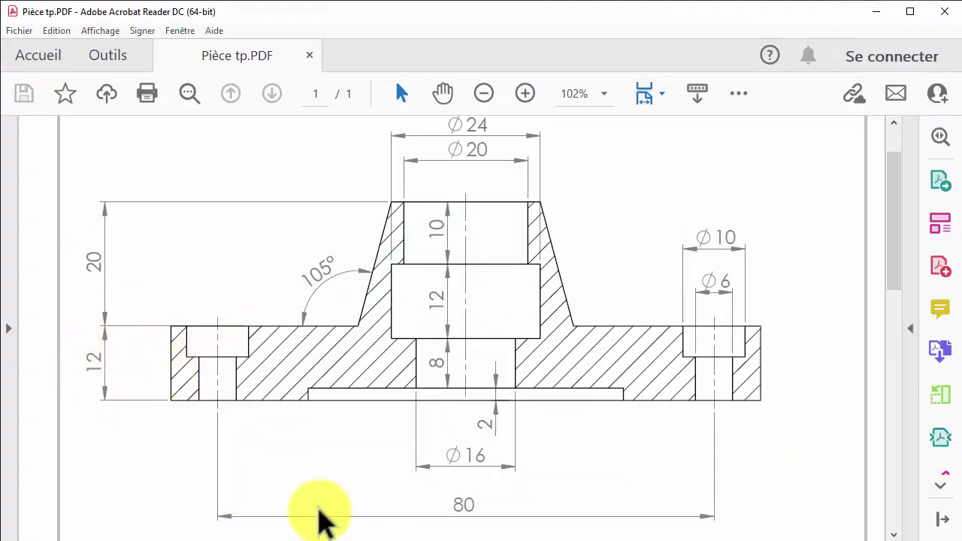
{"action": "left_click", "coordinate": [387, 540]}
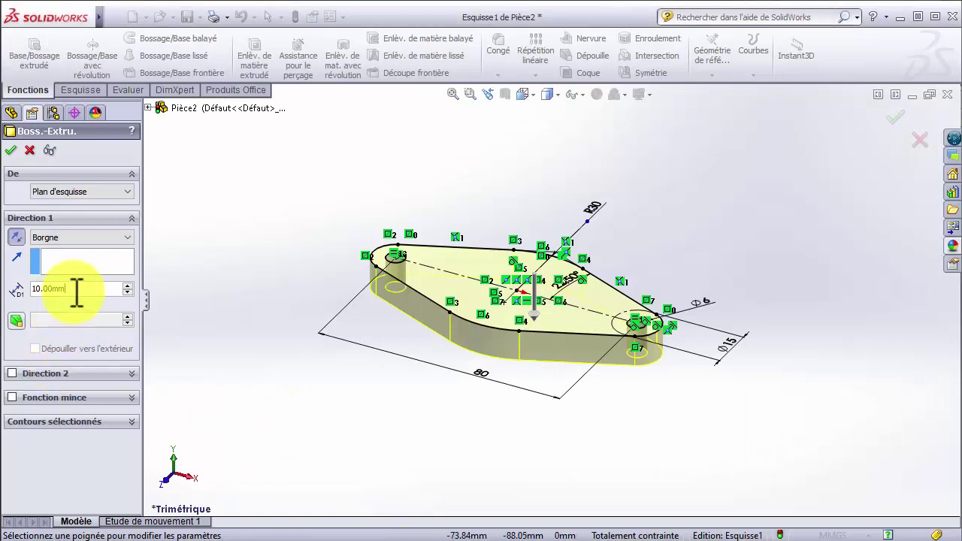
{"action": "left_click_drag", "start_coordinate": [77, 293], "coordinate": [25, 296]}
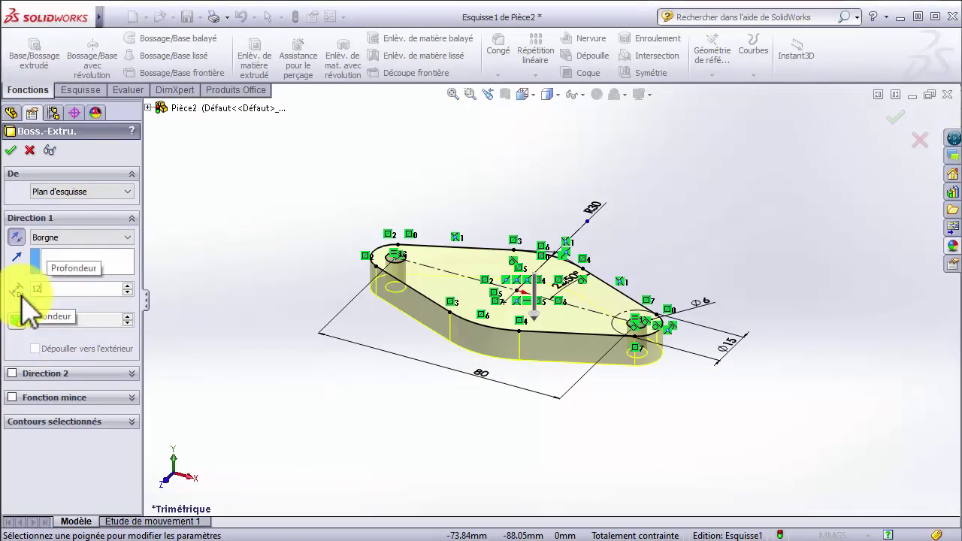
{"action": "type", "text": "12"}
{"action": "key", "text": "Return"}
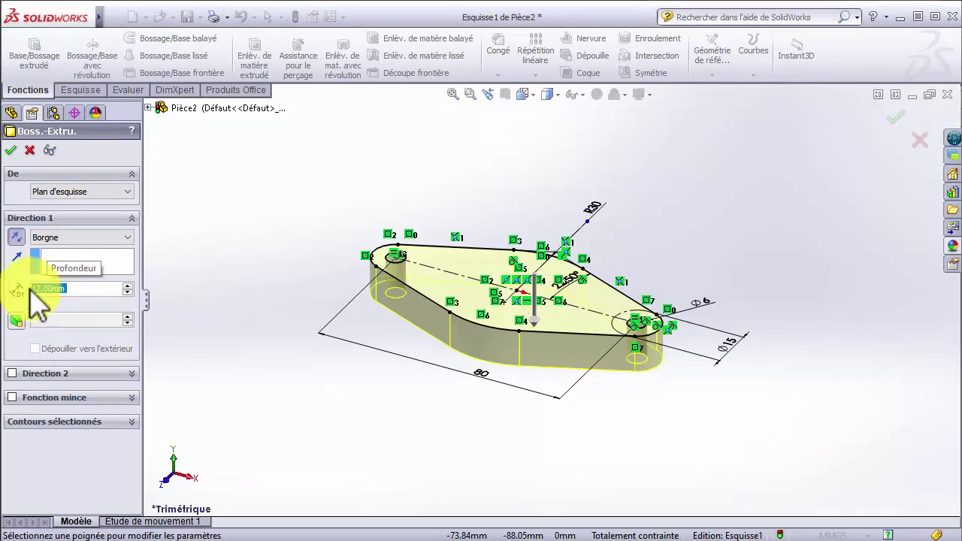
{"action": "left_click", "coordinate": [10, 150]}
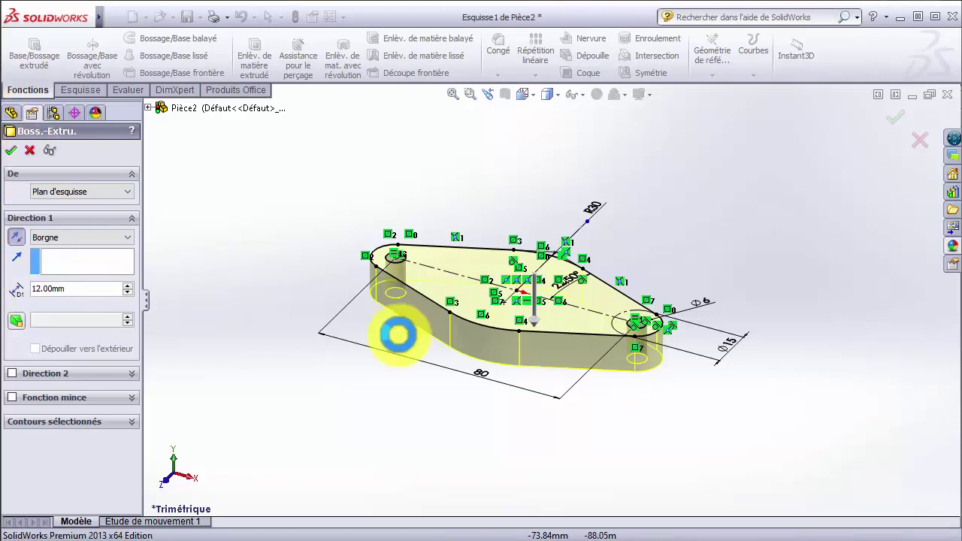
{"action": "left_click", "coordinate": [399, 418]}
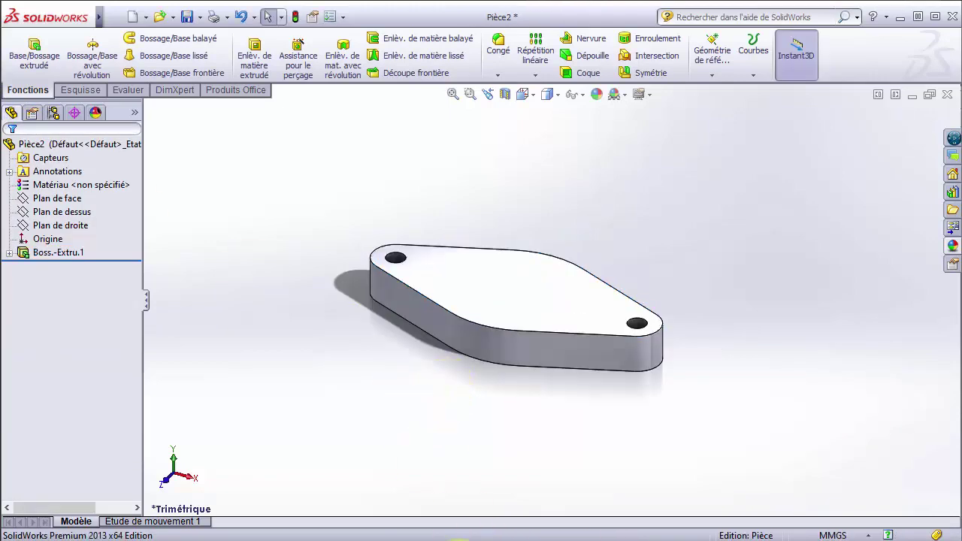
Examine the conical boss in the PDF section view, marking out its half-section from the base to the centre axis
{"action": "key", "text": "alt+Tab"}
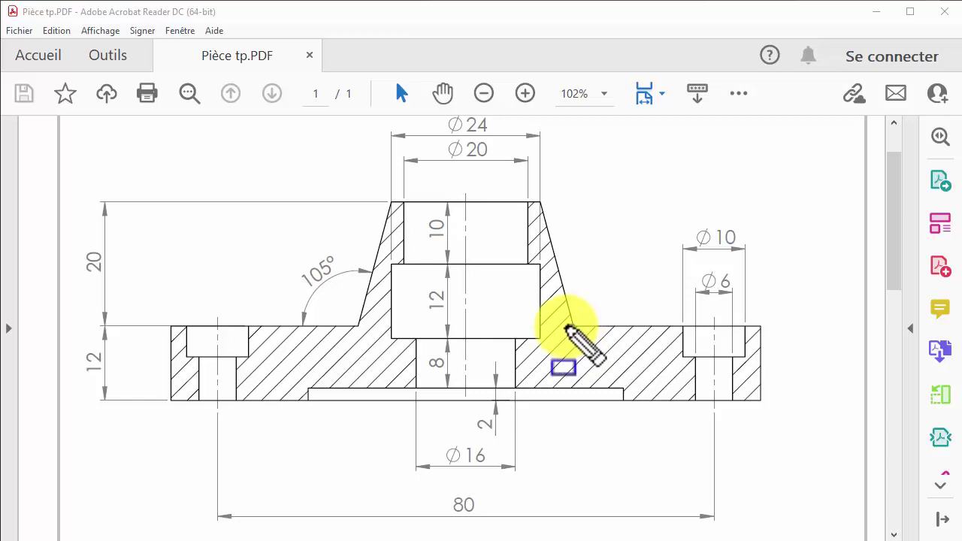
{"action": "left_click_drag", "start_coordinate": [573, 326], "coordinate": [469, 327]}
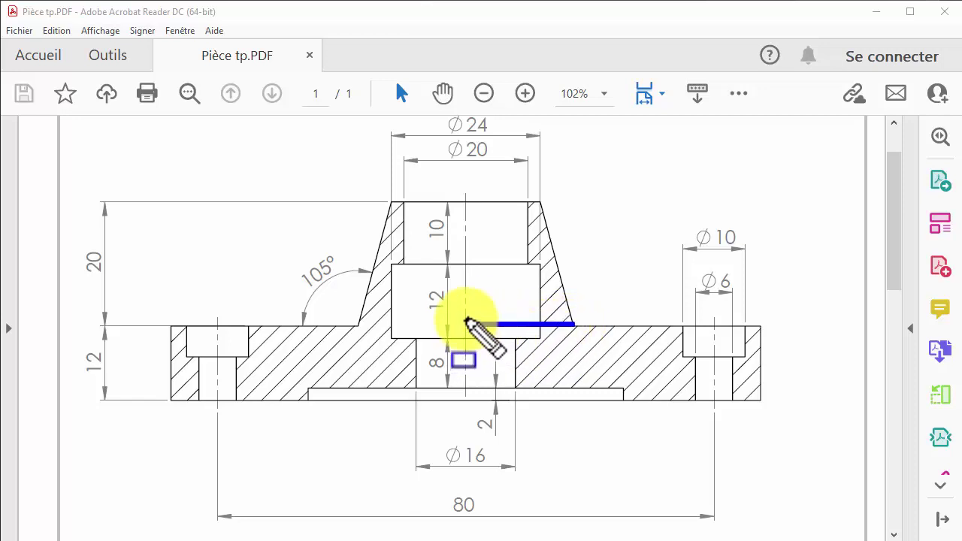
{"action": "left_click_drag", "start_coordinate": [466, 322], "coordinate": [466, 201]}
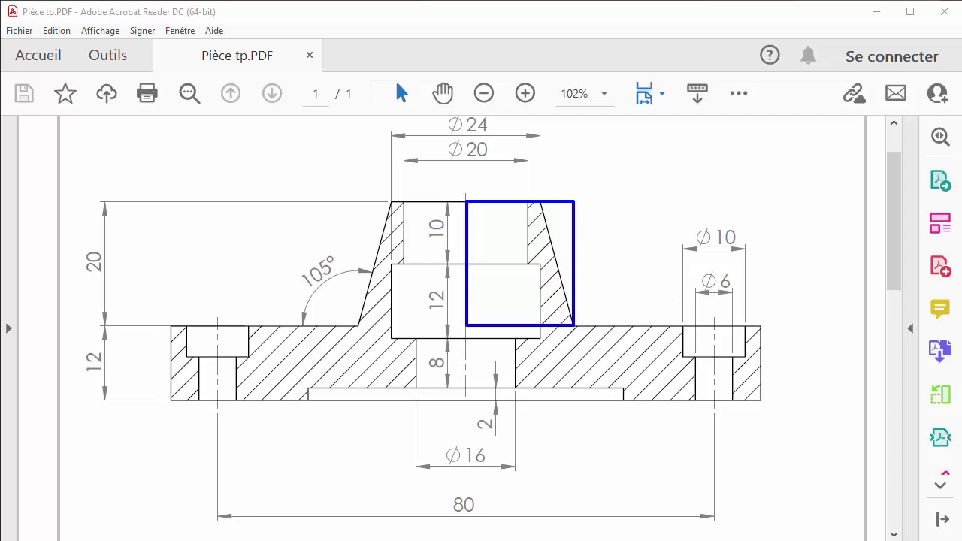
{"action": "key", "text": "Escape"}
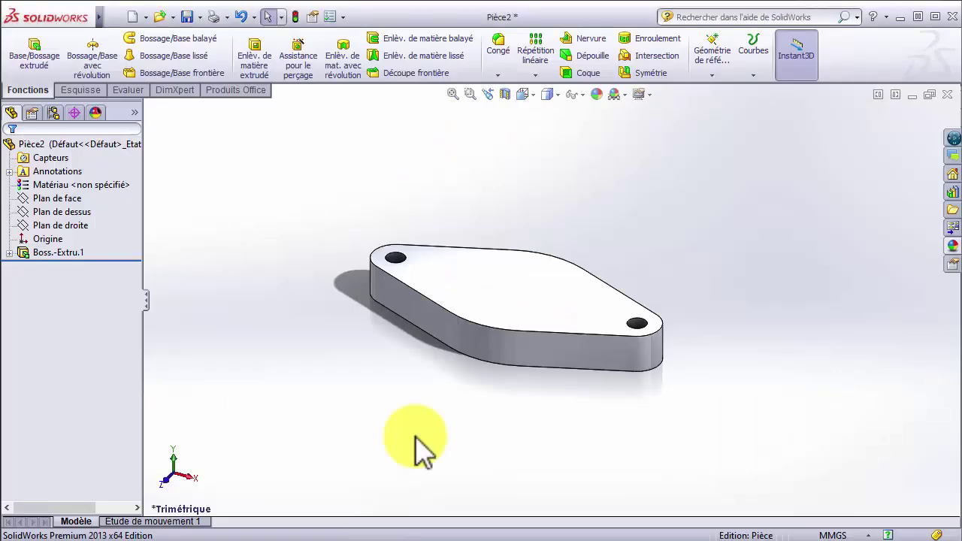
Sketch a closed four-line half-profile of the conical boss on the front plane, starting at the origin and about 23 mm high
{"action": "left_click", "coordinate": [71, 201]}
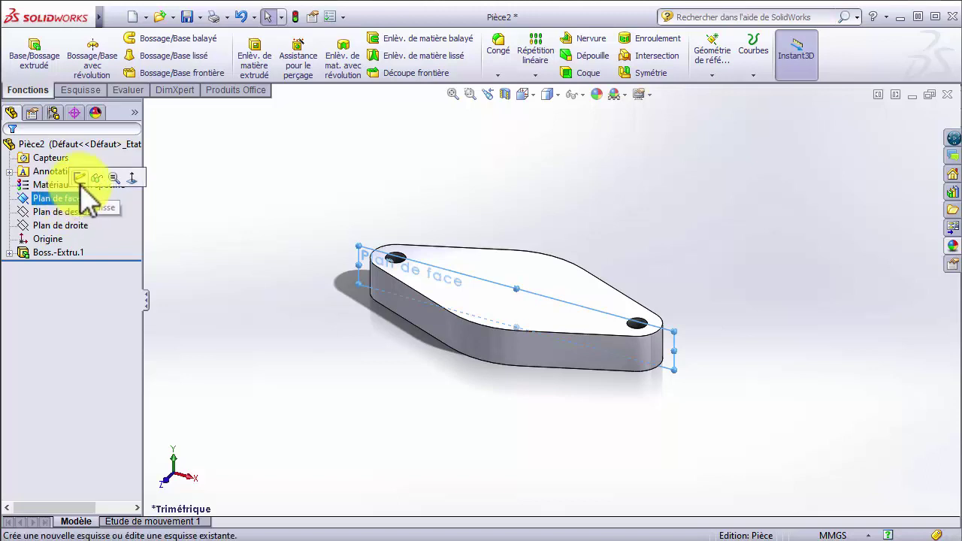
{"action": "left_click", "coordinate": [81, 179]}
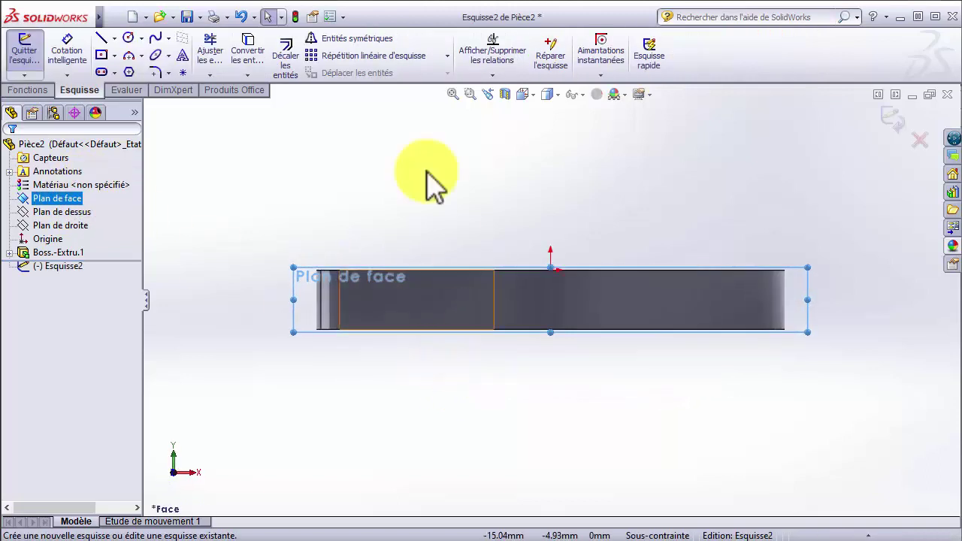
{"action": "left_click", "coordinate": [101, 38]}
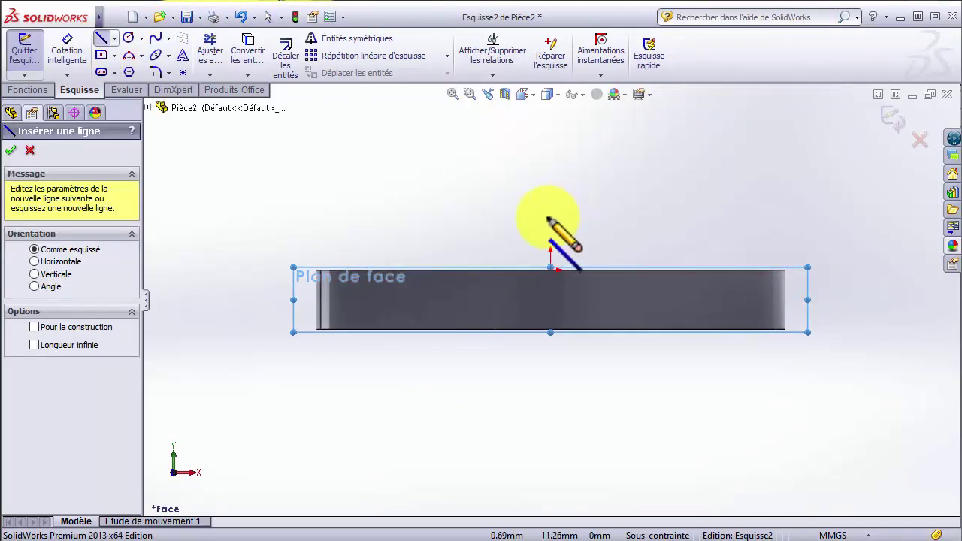
{"action": "left_click", "coordinate": [551, 269]}
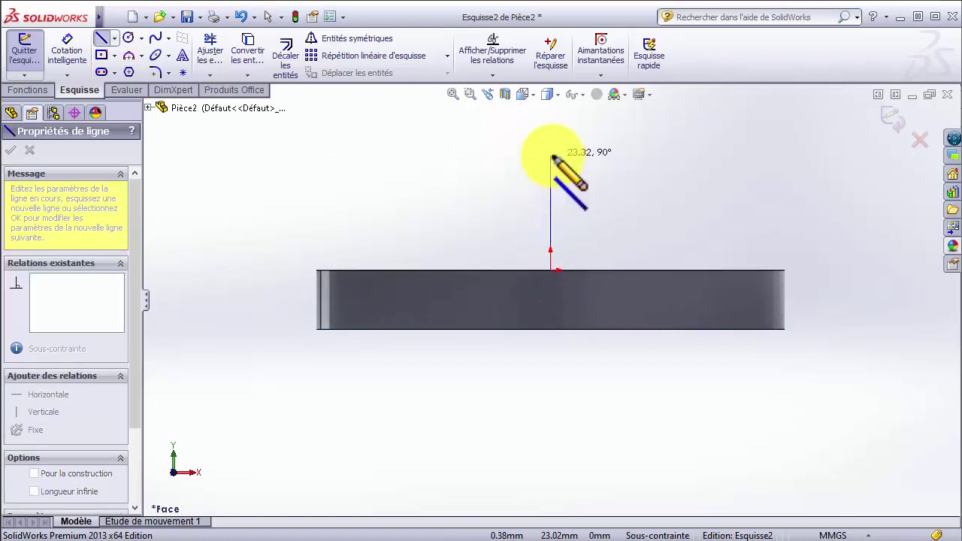
{"action": "left_click", "coordinate": [551, 155]}
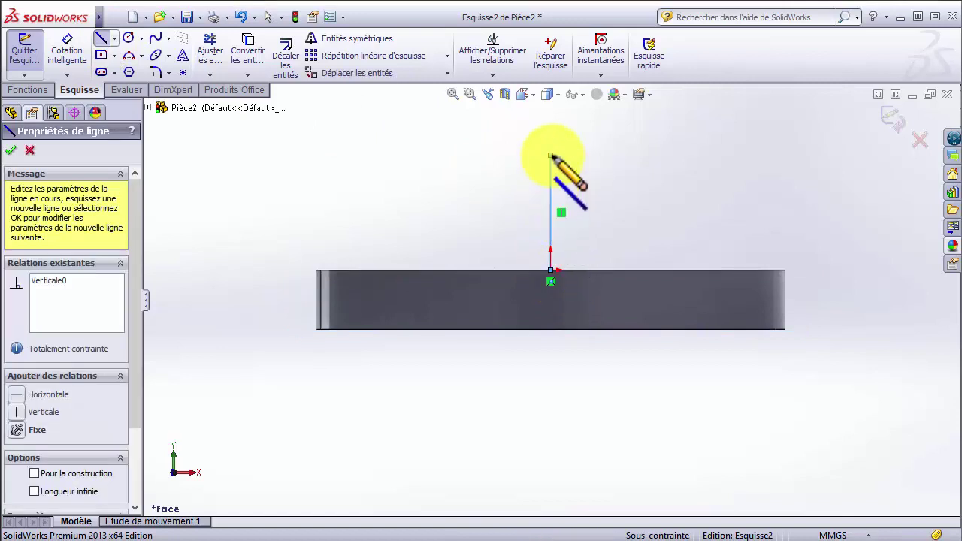
{"action": "left_click", "coordinate": [610, 155]}
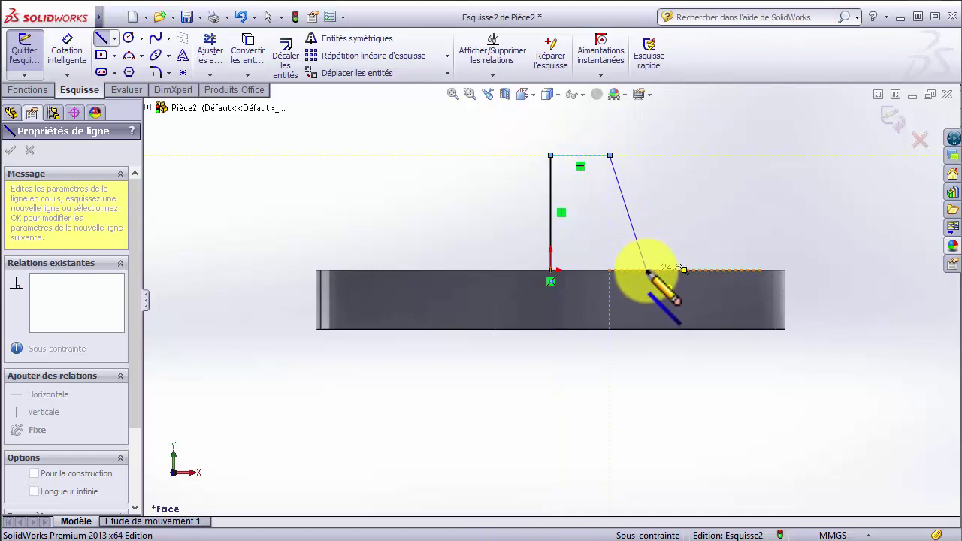
{"action": "left_click", "coordinate": [645, 269]}
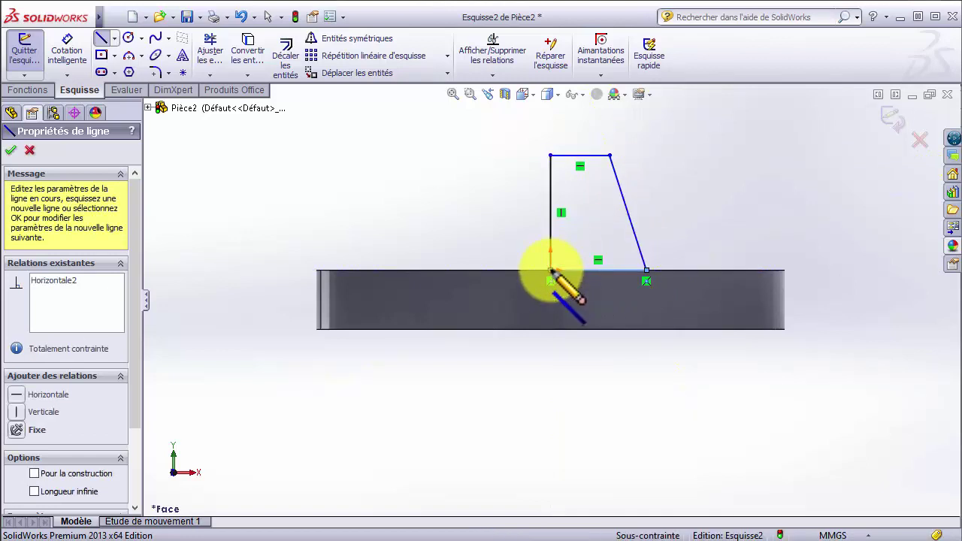
Dimension the angle between the boss profile's slanted line and the plate's top edge as 105°
{"action": "left_click", "coordinate": [67, 52]}
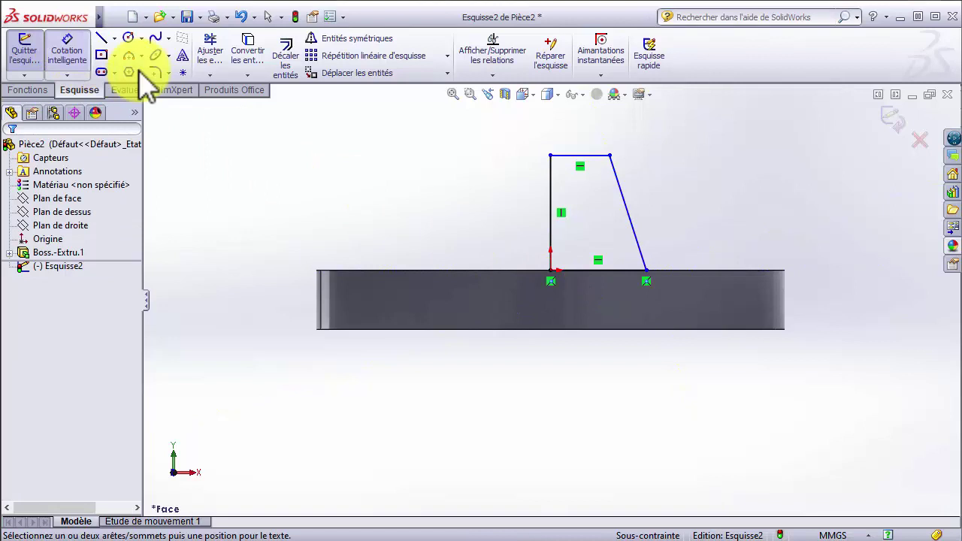
{"action": "left_click", "coordinate": [638, 241]}
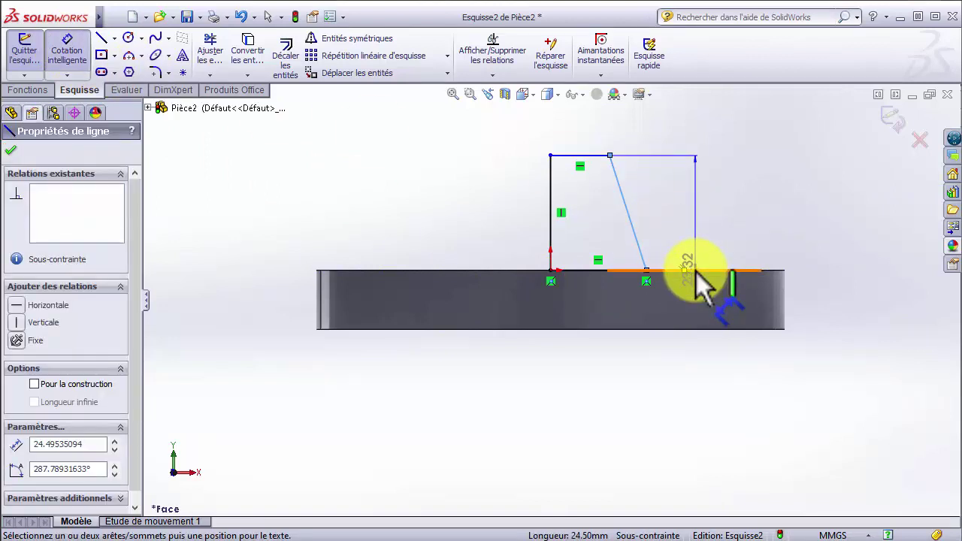
{"action": "left_click", "coordinate": [685, 270]}
{"action": "left_click", "coordinate": [705, 249]}
{"action": "type", "text": "1"}
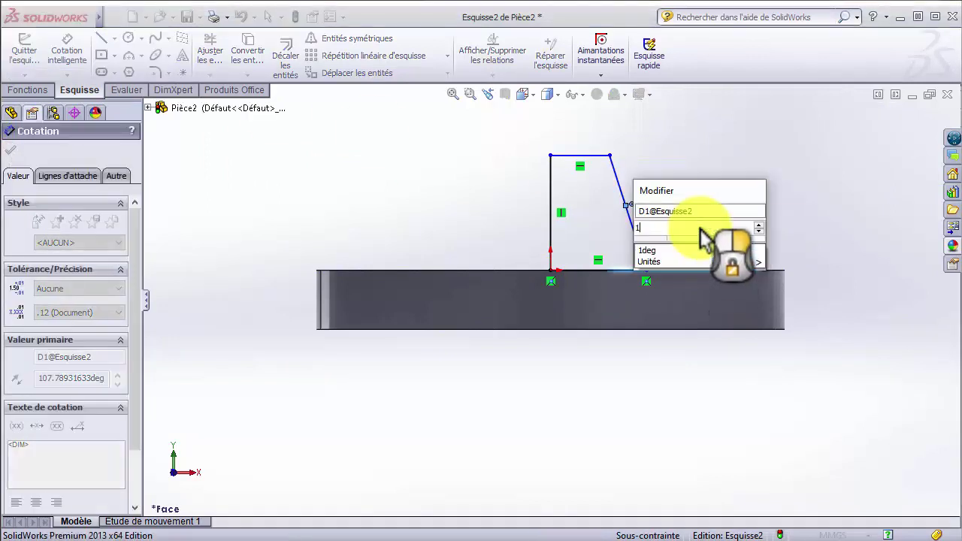
{"action": "type", "text": "05"}
{"action": "key", "text": "Return"}
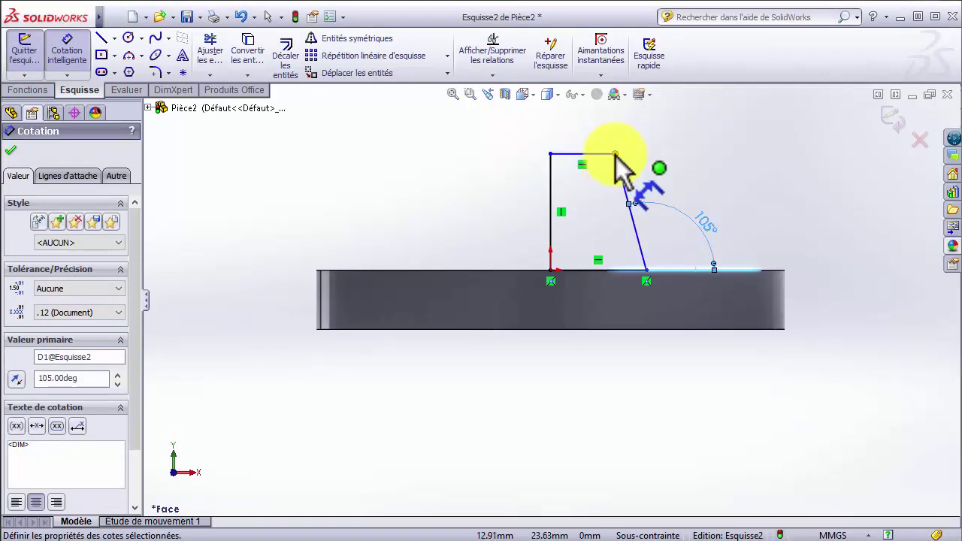
Dimension the width of the boss profile's top line as 12 mm between its two endpoints
{"action": "left_click", "coordinate": [615, 154]}
{"action": "left_click", "coordinate": [551, 153]}
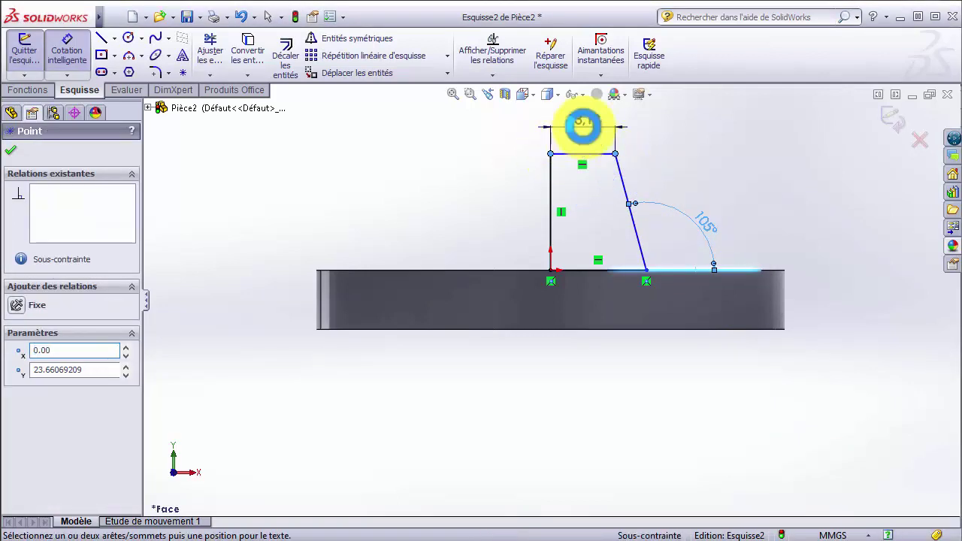
{"action": "left_click", "coordinate": [583, 126]}
{"action": "type", "text": "12"}
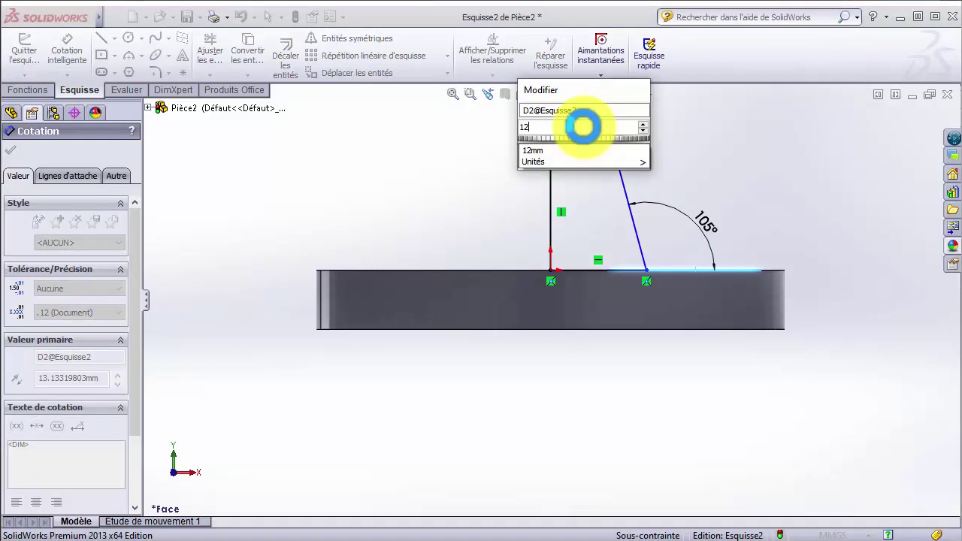
{"action": "key", "text": "Return"}
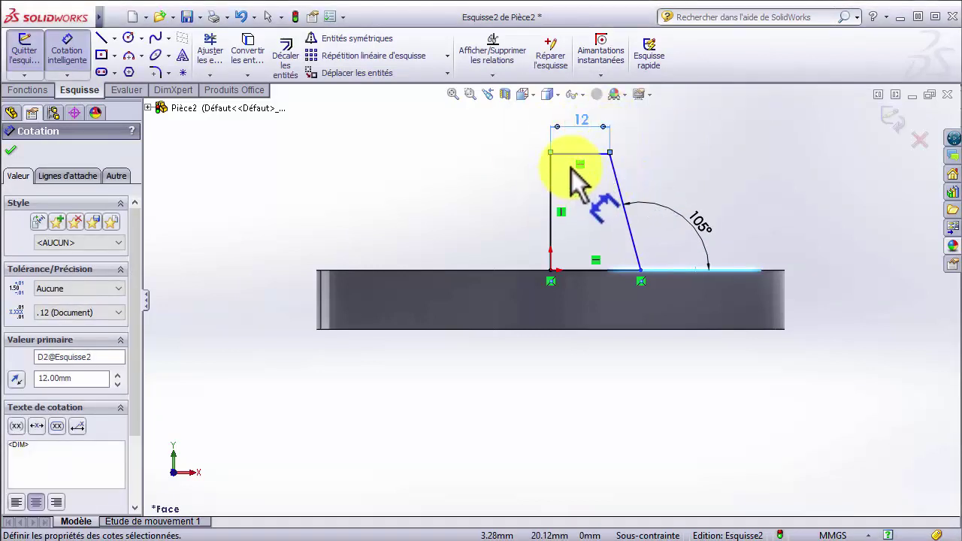
Dimension the boss profile's height between its top and bottom lines as 20 mm
{"action": "left_click", "coordinate": [578, 157]}
{"action": "left_click", "coordinate": [604, 271]}
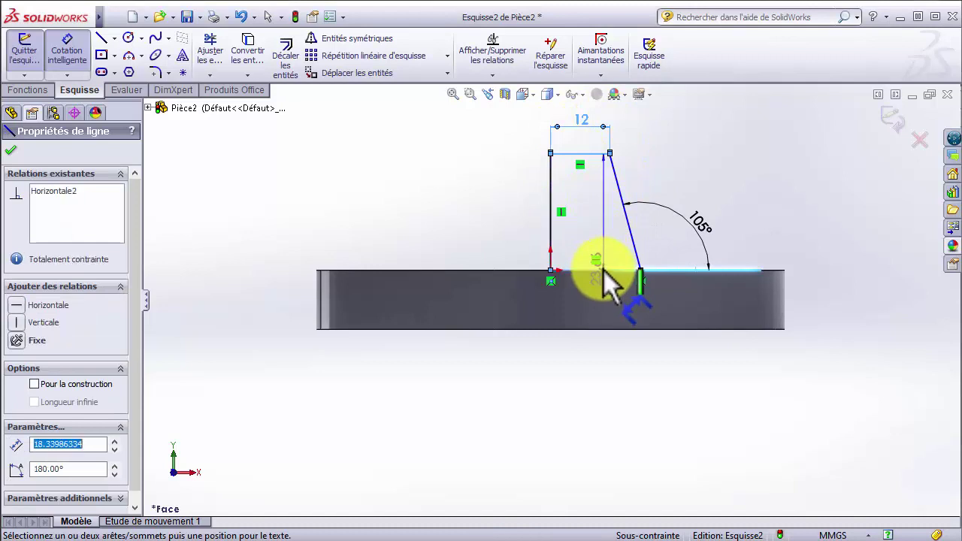
{"action": "left_click", "coordinate": [409, 186]}
{"action": "type", "text": "20"}
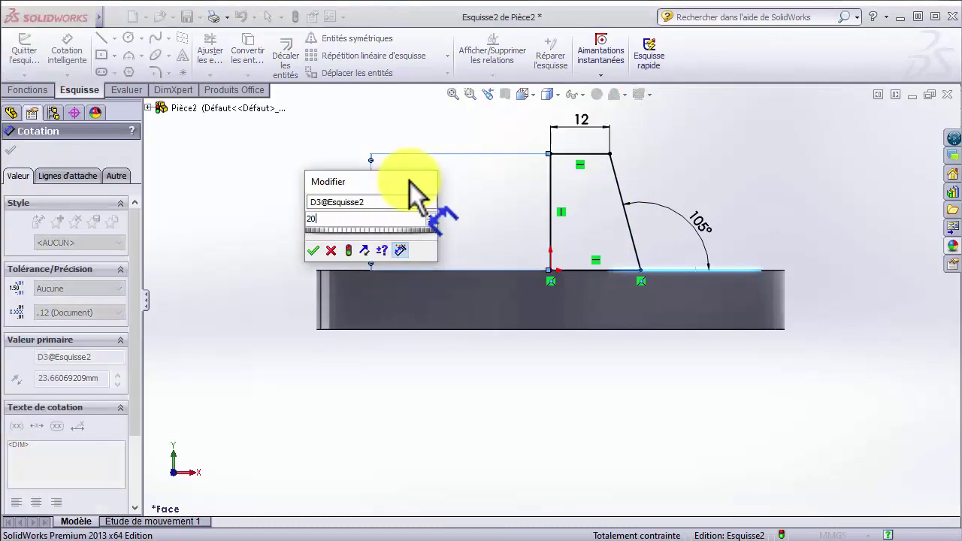
{"action": "key", "text": "Return"}
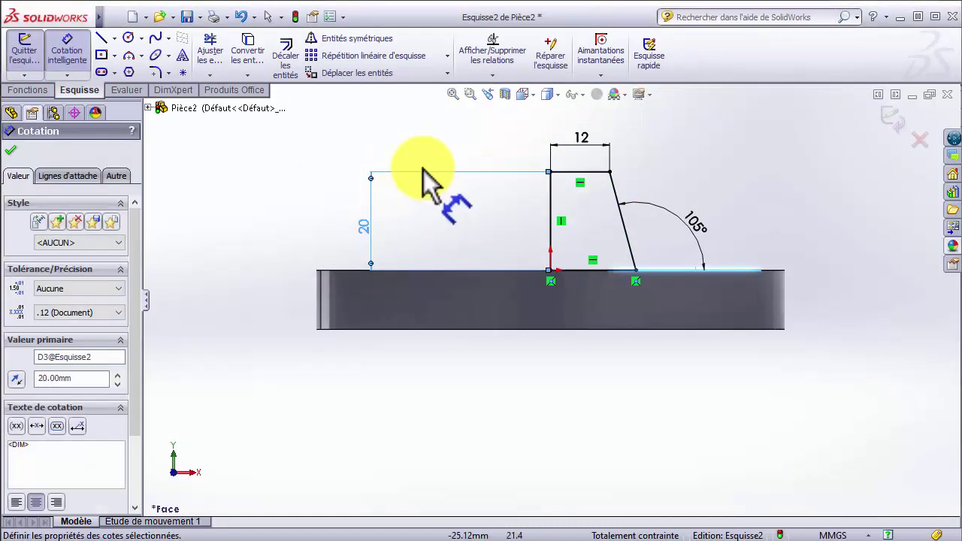
Revolve the boss profile 360° about its vertical line at the origin, merged with the base plate
{"action": "left_click", "coordinate": [28, 91]}
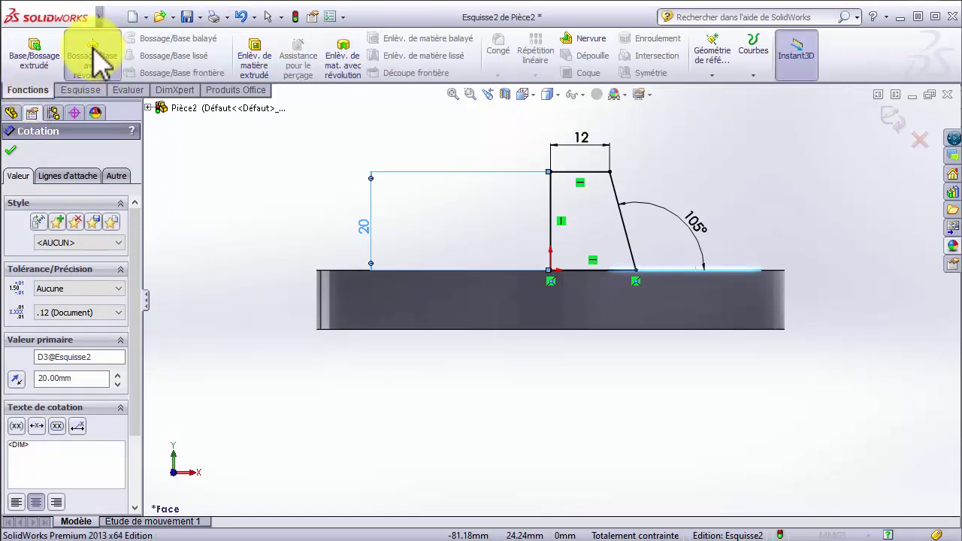
{"action": "left_click", "coordinate": [92, 47]}
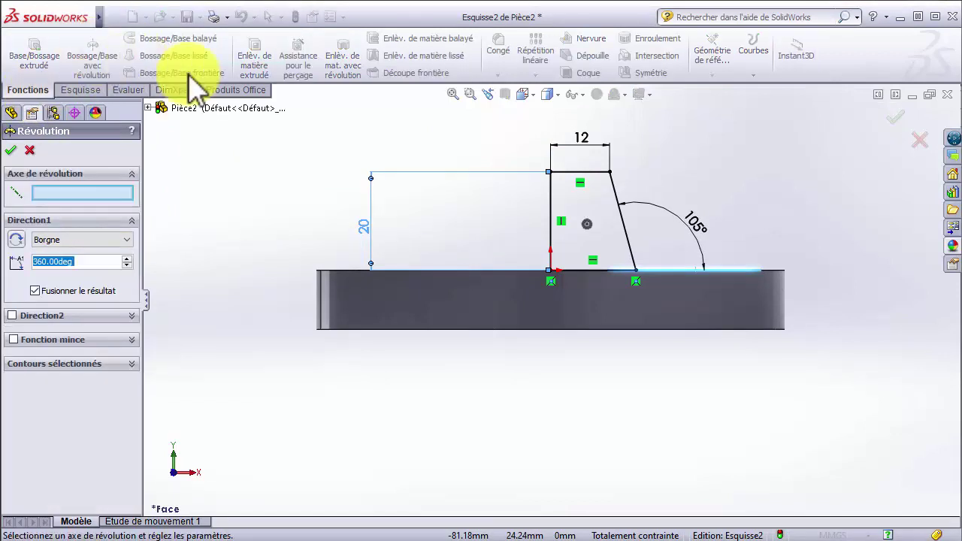
{"action": "left_click", "coordinate": [554, 226]}
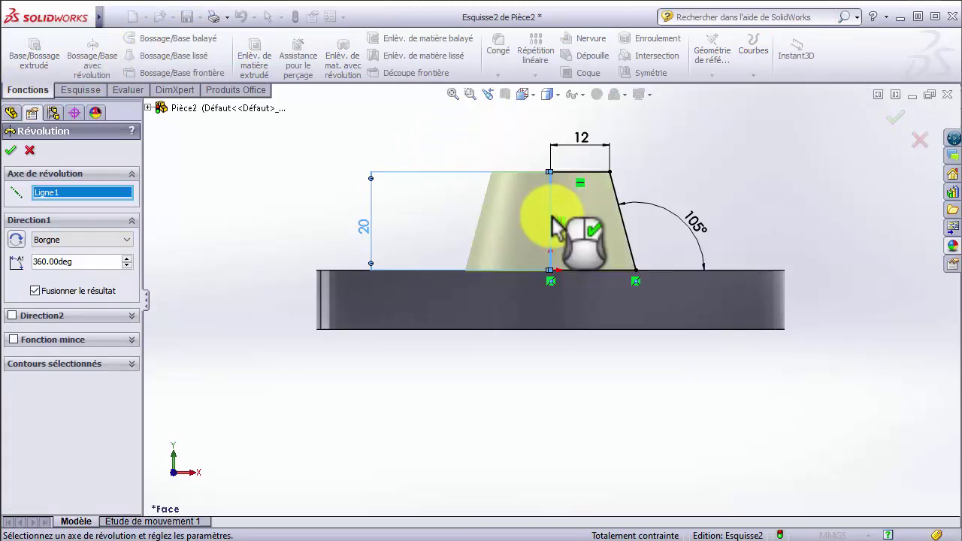
{"action": "right_click", "coordinate": [612, 344]}
{"action": "left_click", "coordinate": [619, 387]}
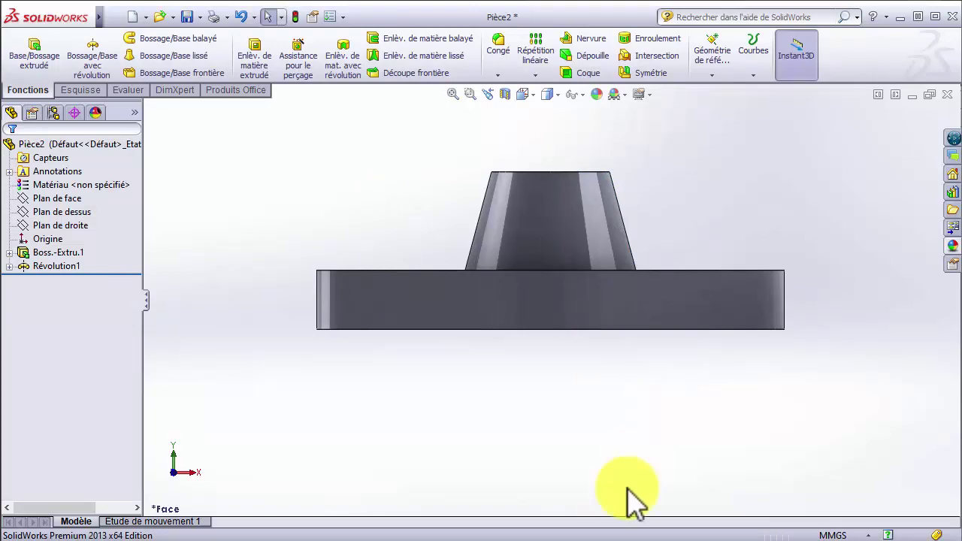
Check the underside recess in the PDF drawing and open a new sketch on the base plate's bottom face in SolidWorks
{"action": "left_click", "coordinate": [466, 539]}
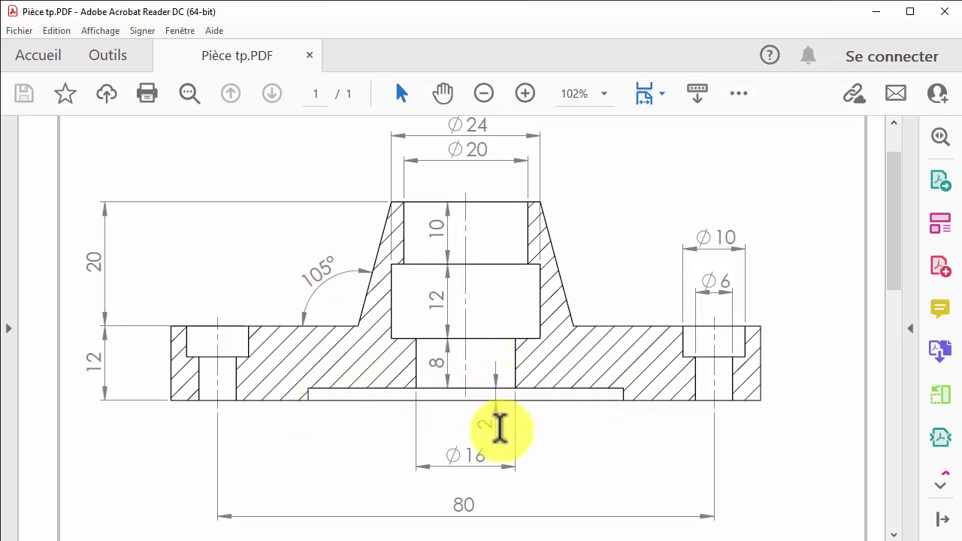
{"action": "scroll", "coordinate": [501, 436], "scroll_direction": "down", "scroll_amount": 8}
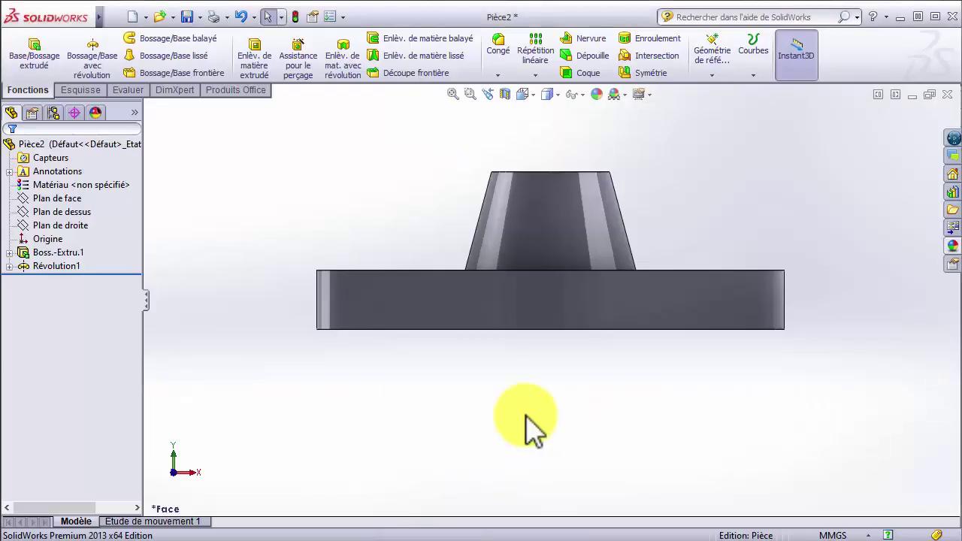
{"action": "key", "text": "Up"}
{"action": "key", "text": "Up"}
{"action": "key", "text": "Up"}
{"action": "key", "text": "Up"}
{"action": "key", "text": "Up"}
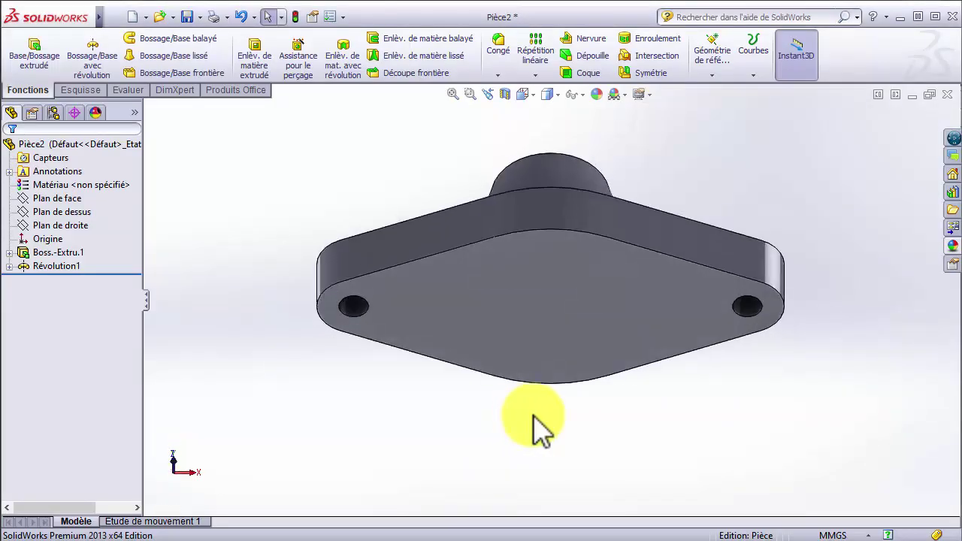
{"action": "left_click", "coordinate": [572, 323]}
{"action": "left_click", "coordinate": [636, 267]}
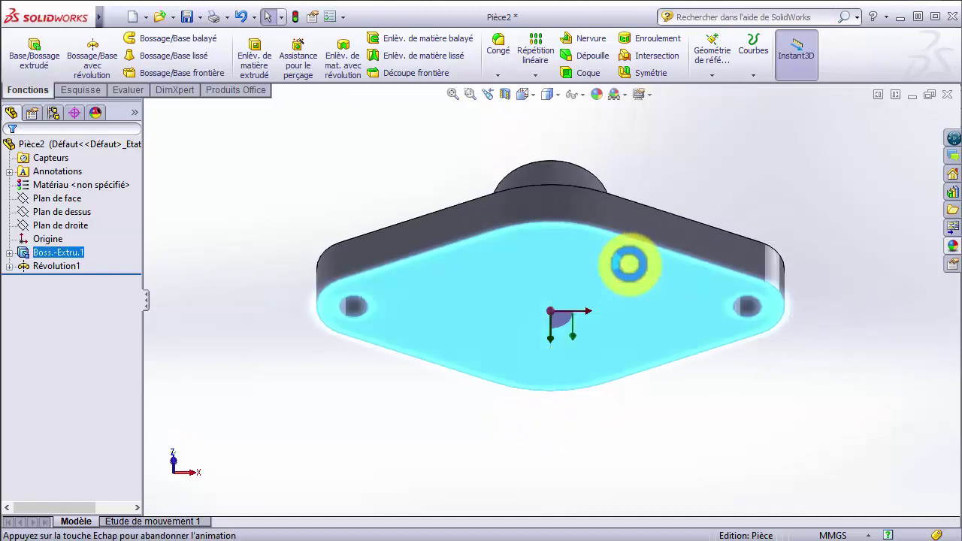
{"action": "left_click", "coordinate": [712, 487]}
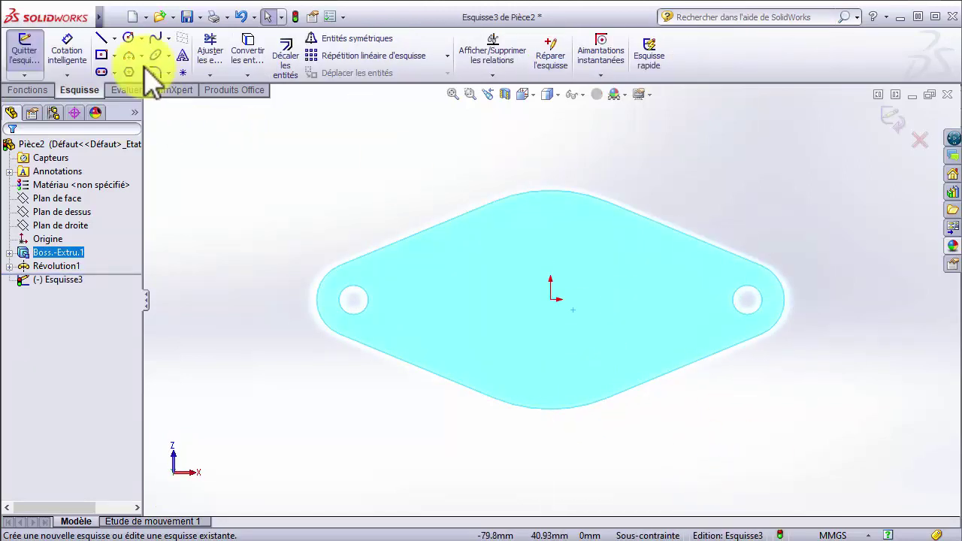
{"action": "left_click", "coordinate": [330, 175]}
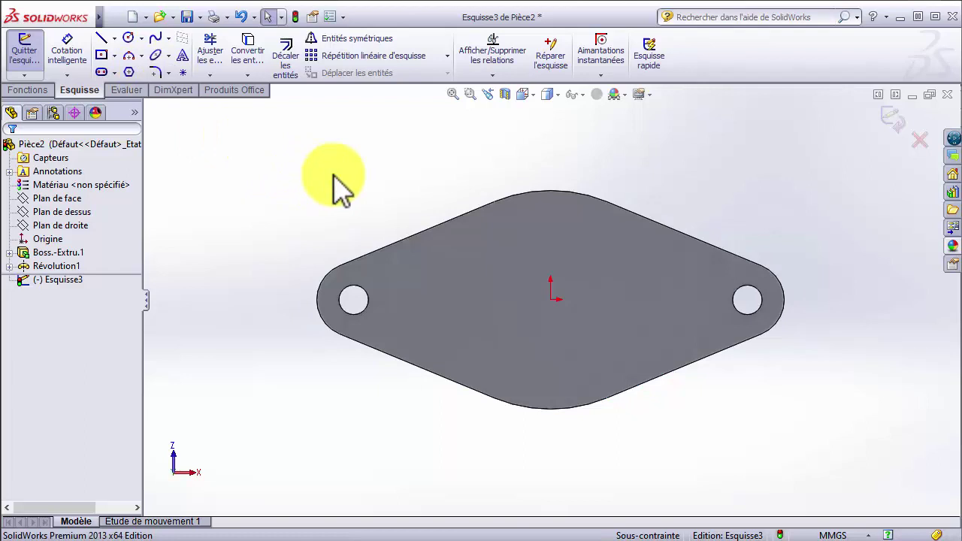
Convert the bottom face's outer outline into sketch entities and offset the chain 10 mm inward
{"action": "left_click", "coordinate": [482, 298]}
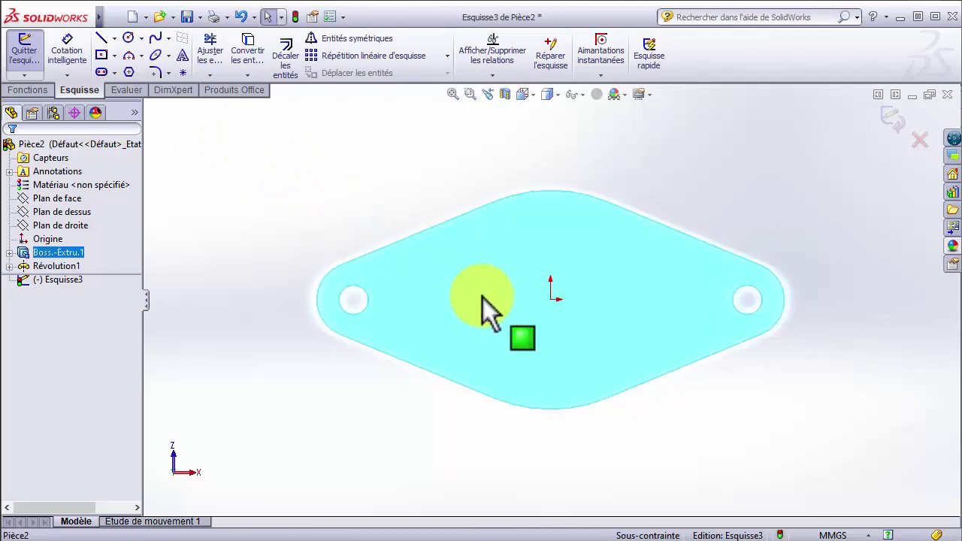
{"action": "left_click", "coordinate": [248, 49]}
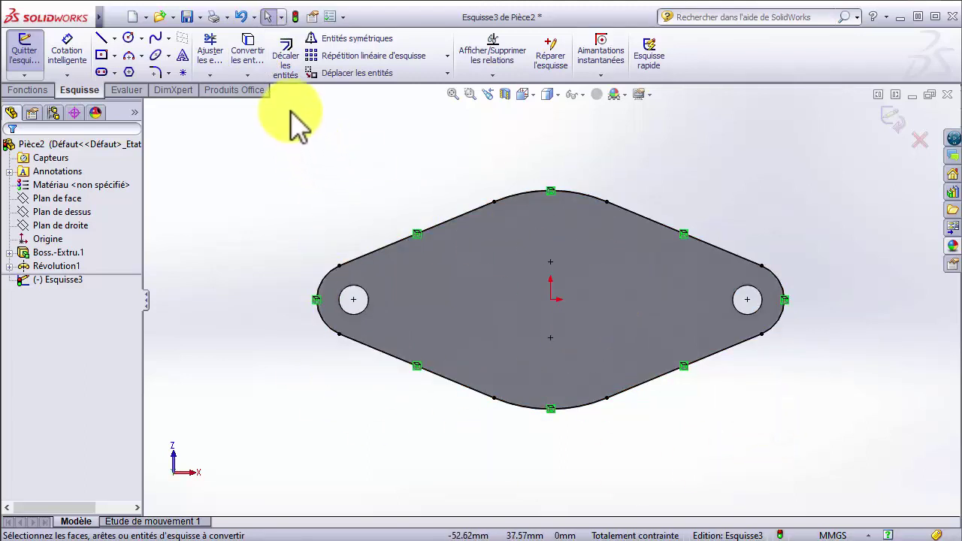
{"action": "left_click", "coordinate": [286, 54]}
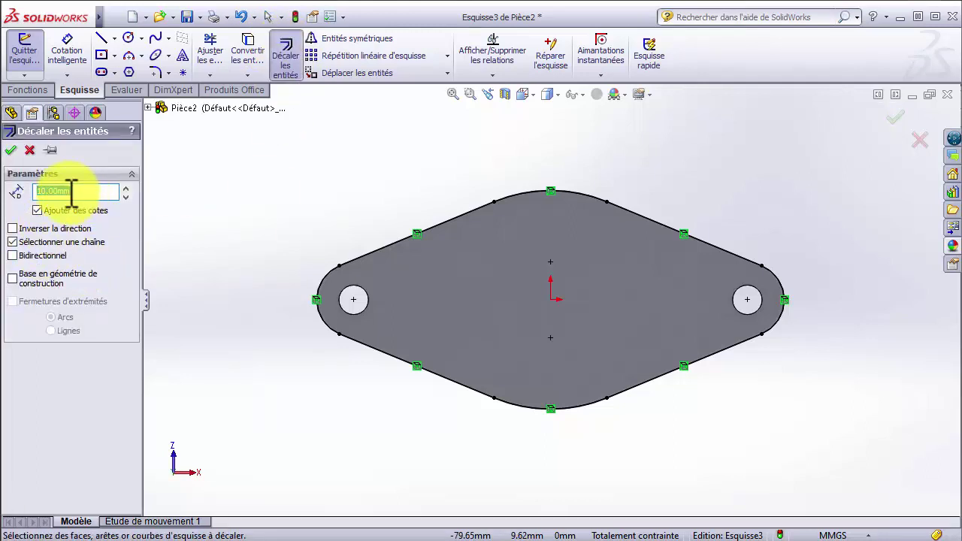
{"action": "left_click", "coordinate": [645, 218]}
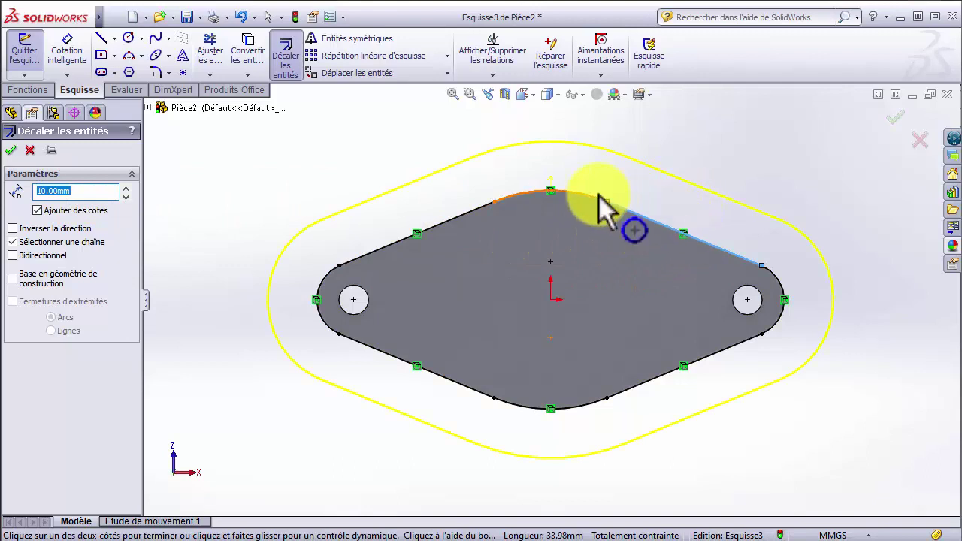
{"action": "left_click", "coordinate": [13, 229]}
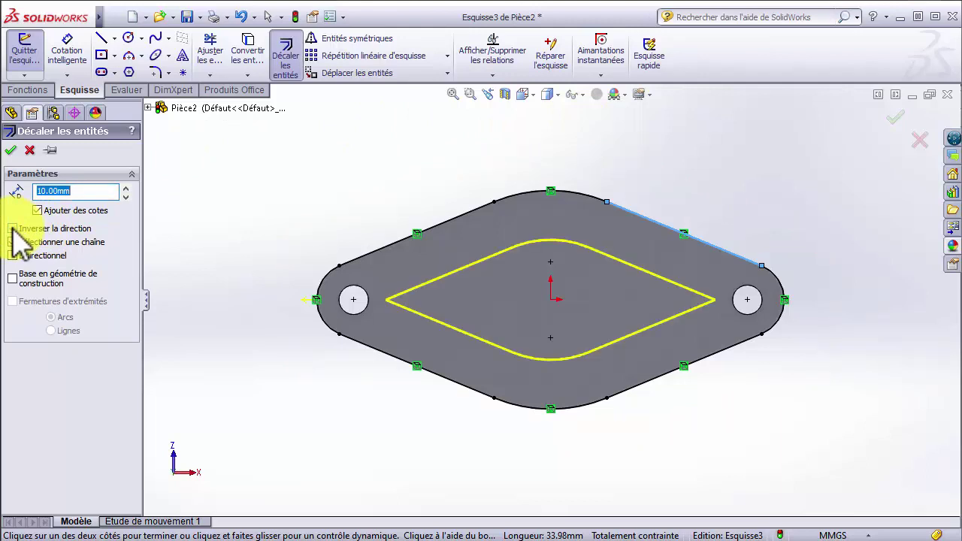
{"action": "left_click", "coordinate": [12, 149]}
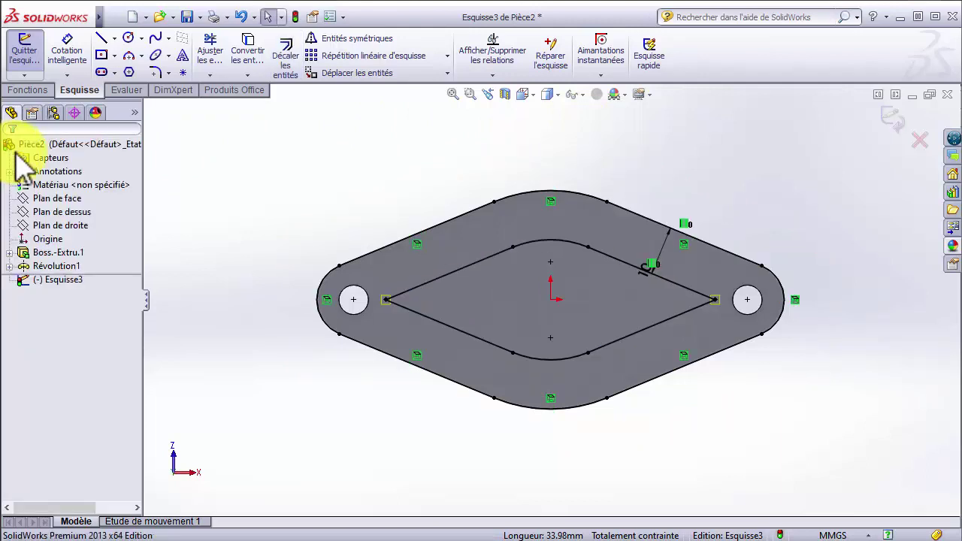
Round both pointed end corners of the inner offset contour with 5 mm sketch fillets
{"action": "left_click", "coordinate": [155, 73]}
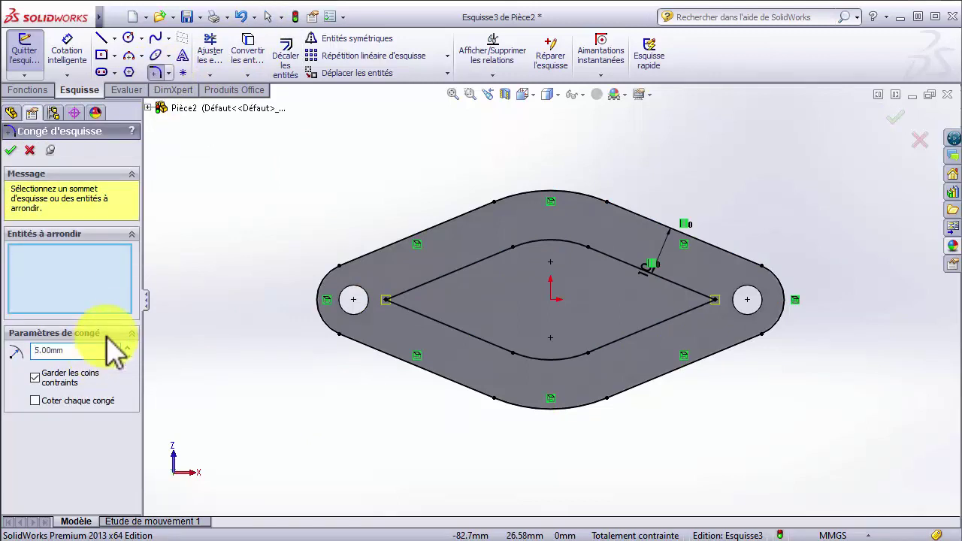
{"action": "left_click", "coordinate": [411, 291]}
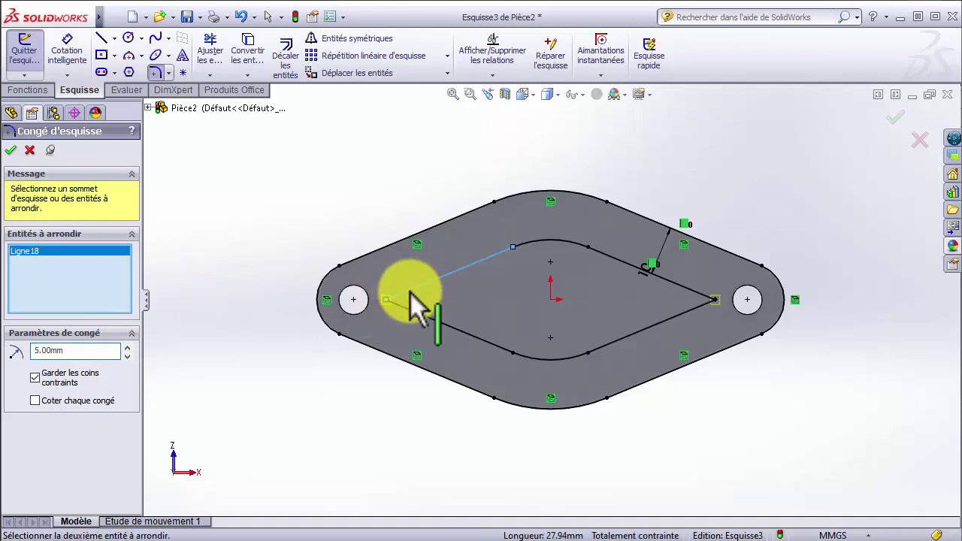
{"action": "left_click", "coordinate": [412, 310]}
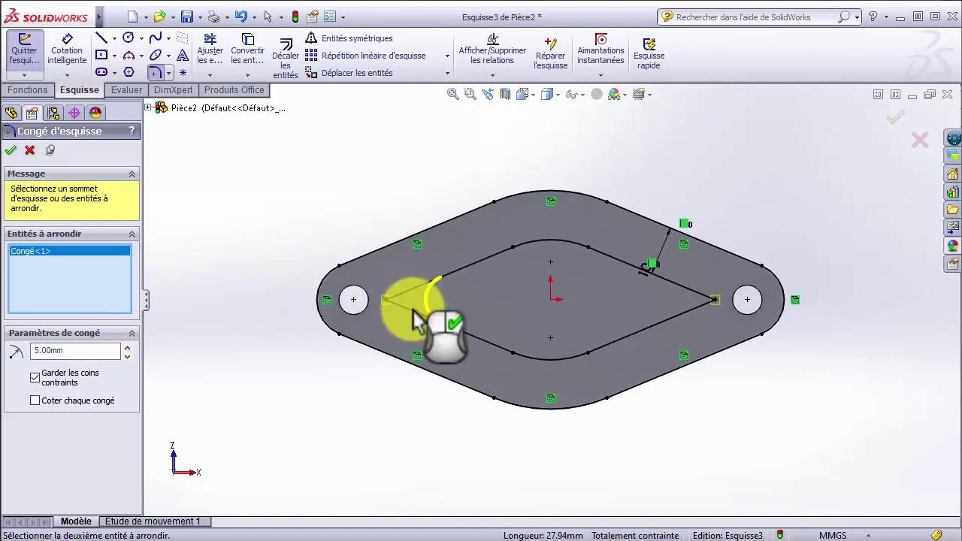
{"action": "left_click", "coordinate": [680, 285]}
{"action": "left_click", "coordinate": [676, 317]}
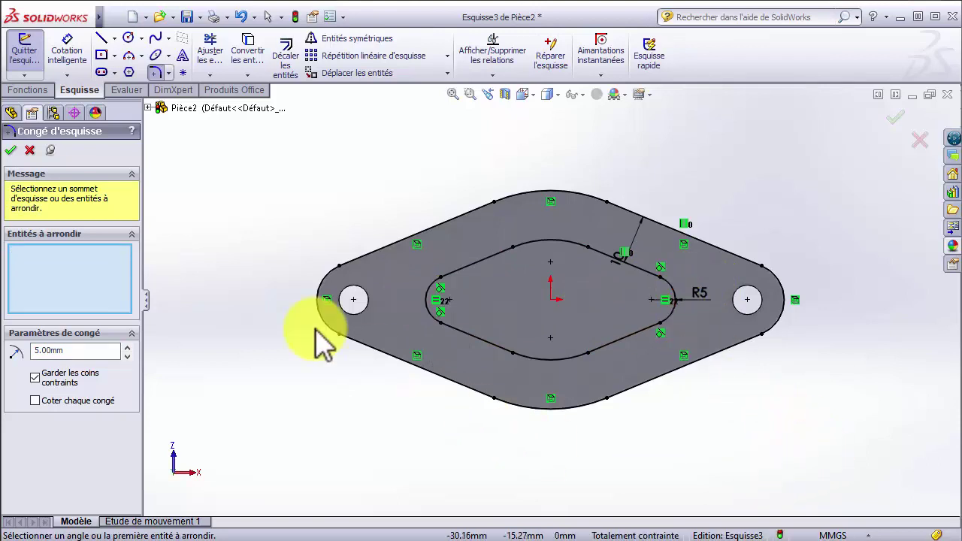
{"action": "left_click", "coordinate": [10, 149]}
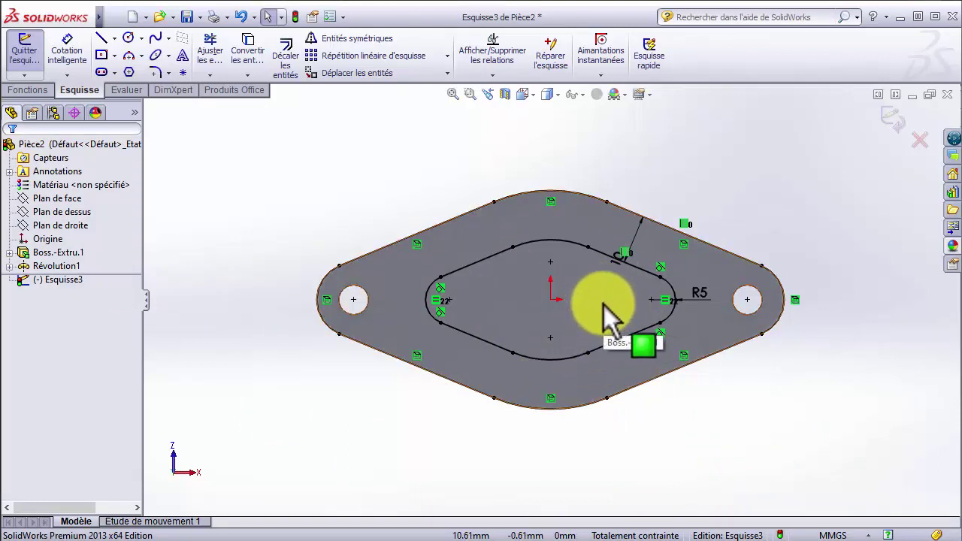
Extrude-cut only the region inside the inner offset contour 2 mm deep into the base plate's underside
{"action": "left_click", "coordinate": [26, 90]}
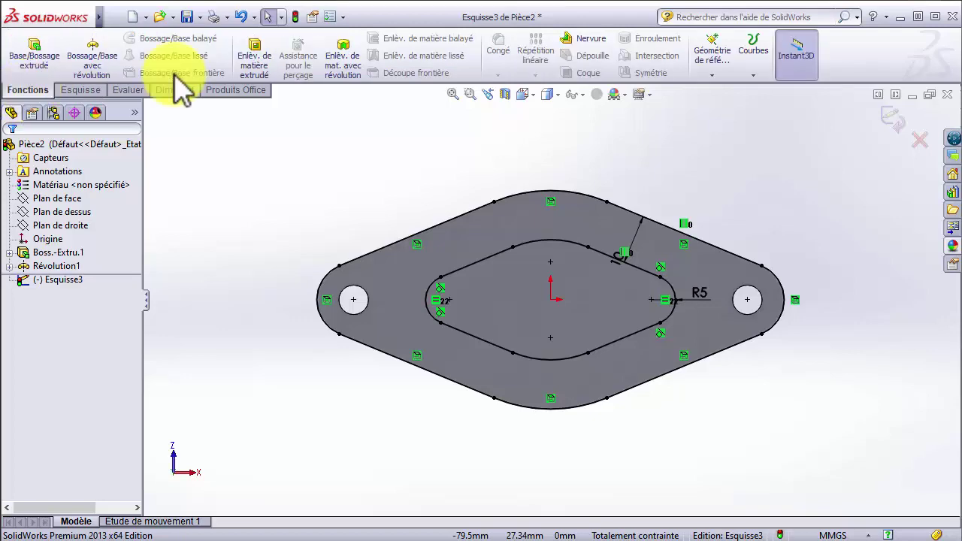
{"action": "left_click", "coordinate": [253, 58]}
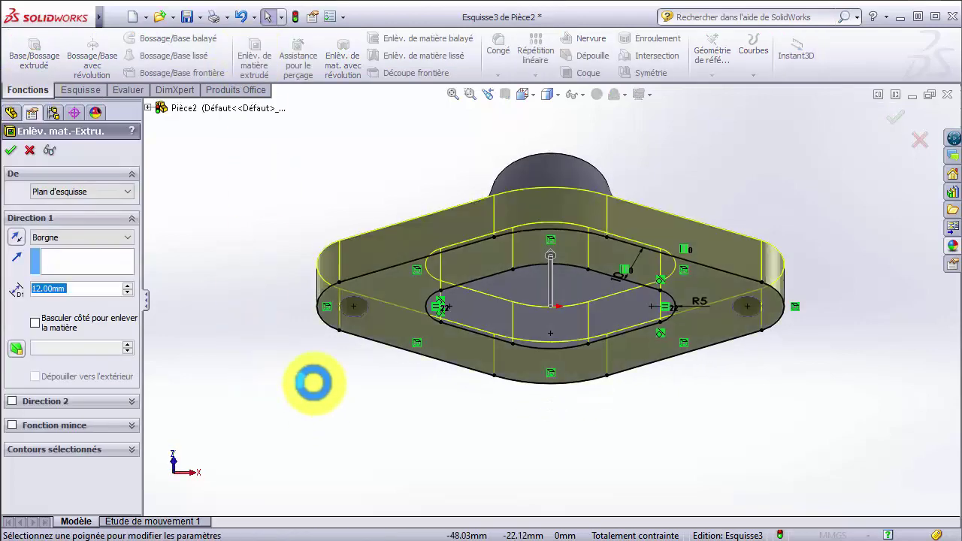
{"action": "left_click", "coordinate": [314, 384]}
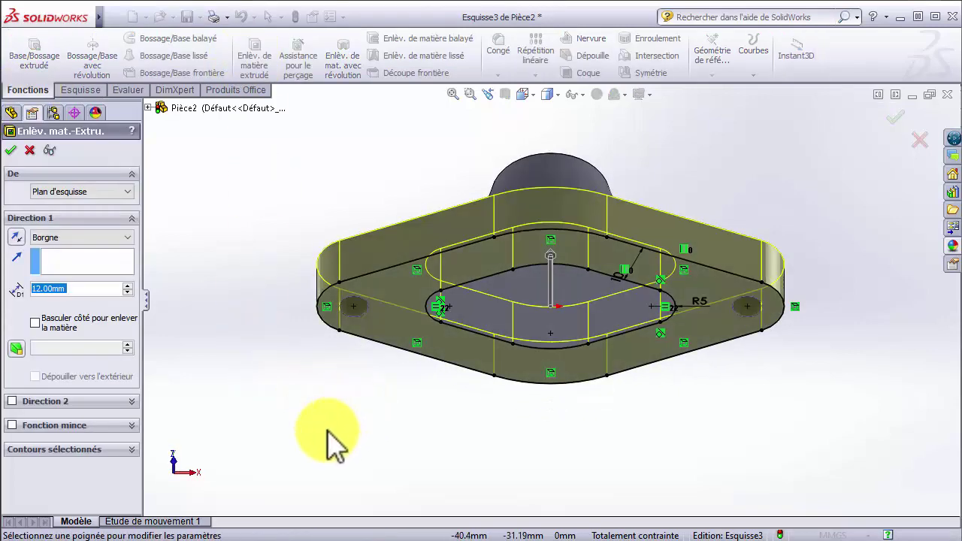
{"action": "left_click", "coordinate": [134, 450]}
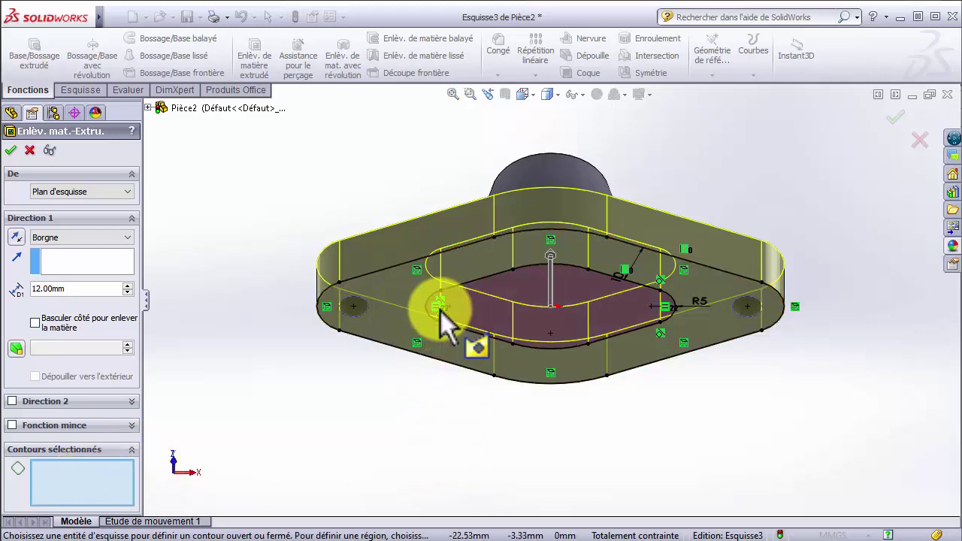
{"action": "left_click", "coordinate": [483, 315]}
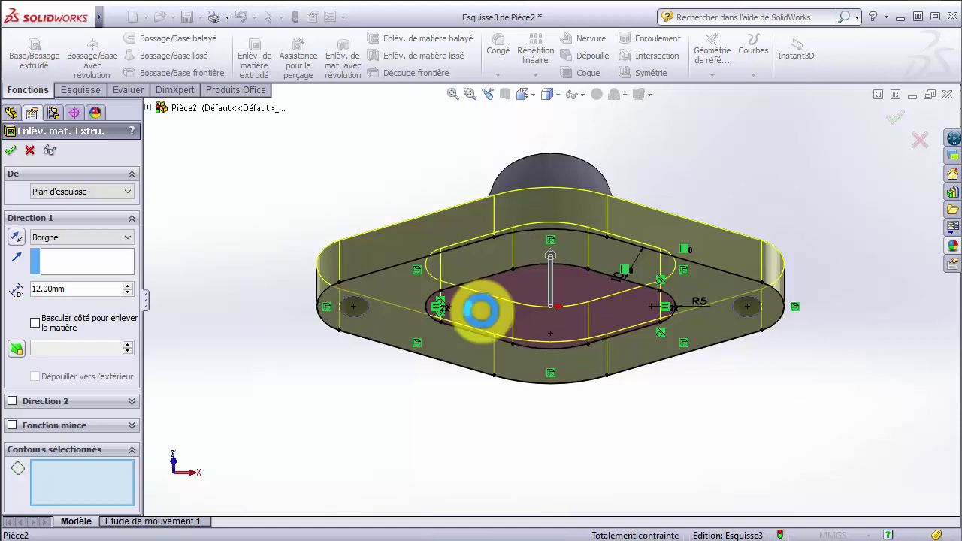
{"action": "left_click", "coordinate": [75, 288]}
{"action": "type", "text": "2"}
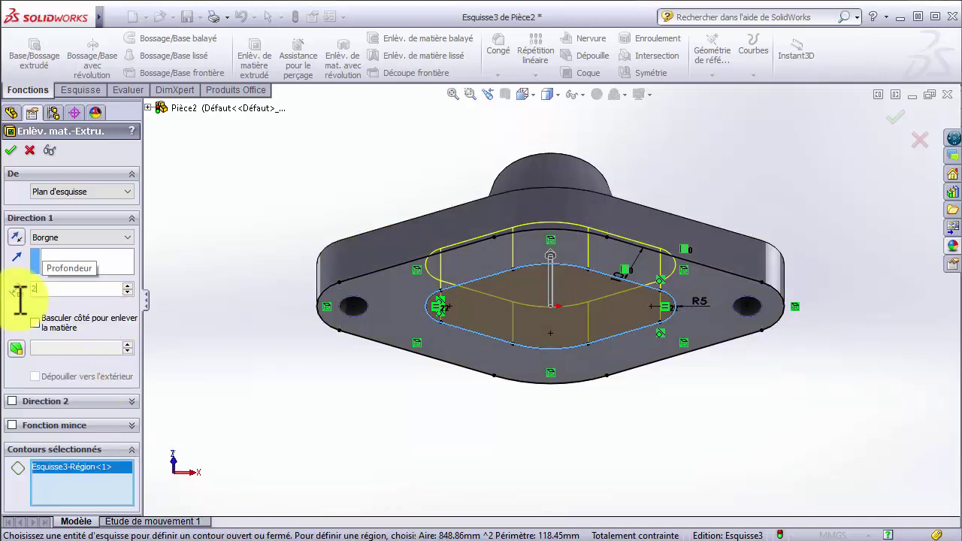
{"action": "key", "text": "Return"}
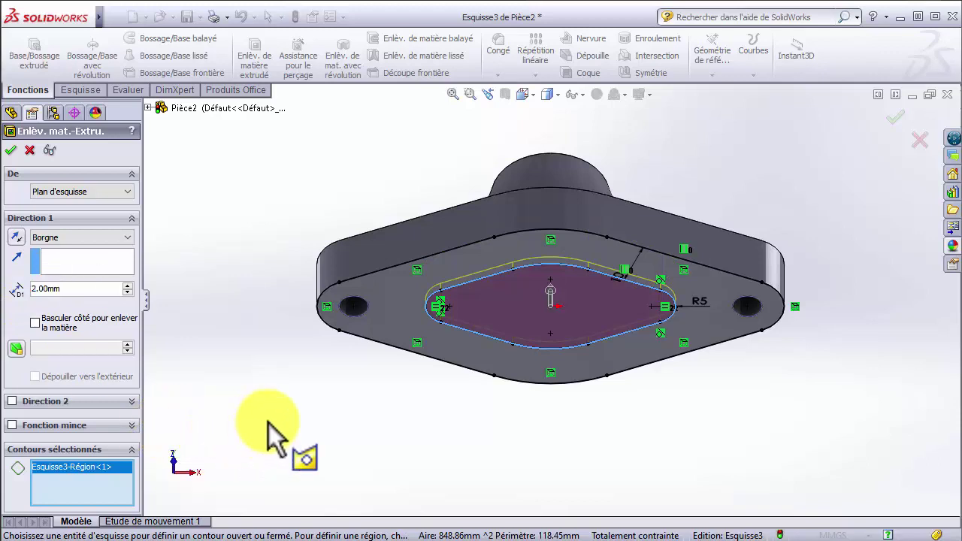
{"action": "key", "text": "ctrl+1"}
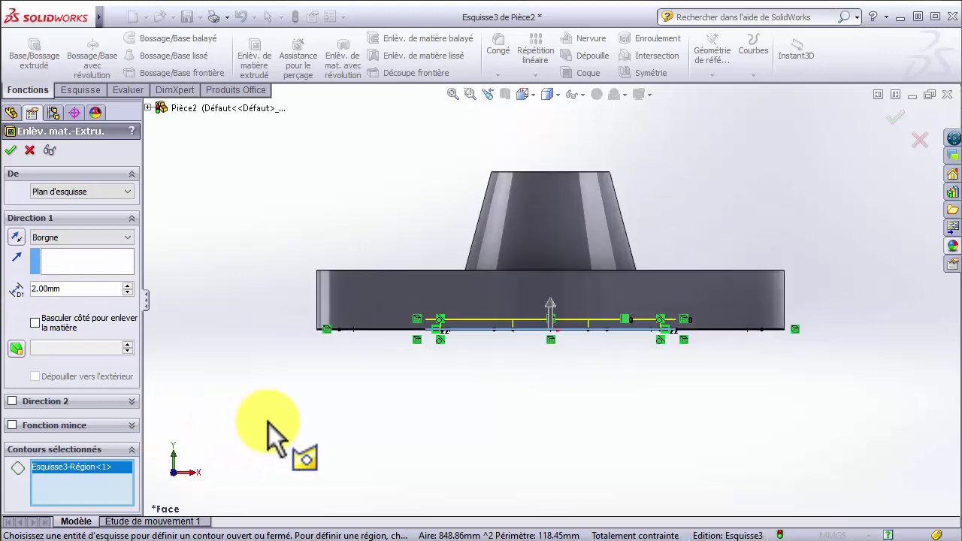
{"action": "left_click", "coordinate": [11, 150]}
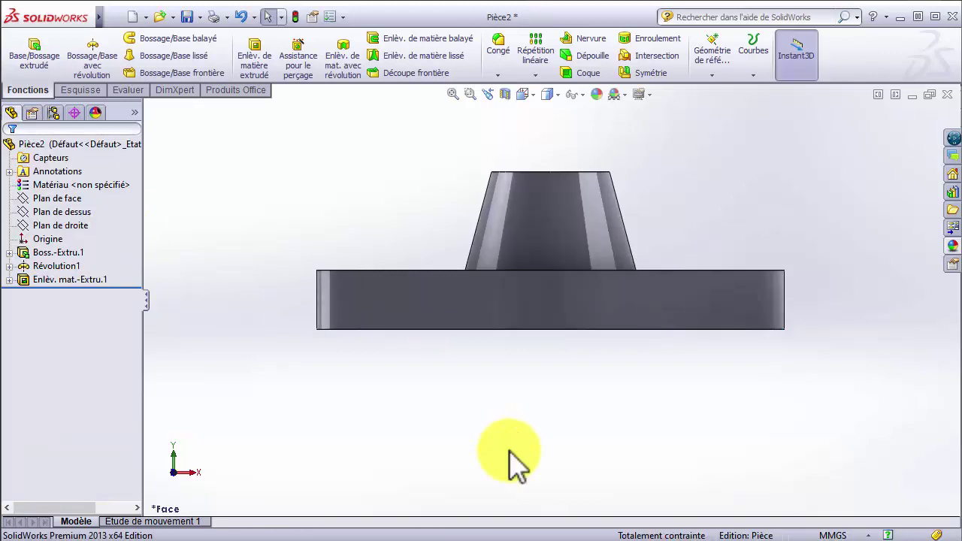
{"action": "key", "text": "ctrl+shift+z"}
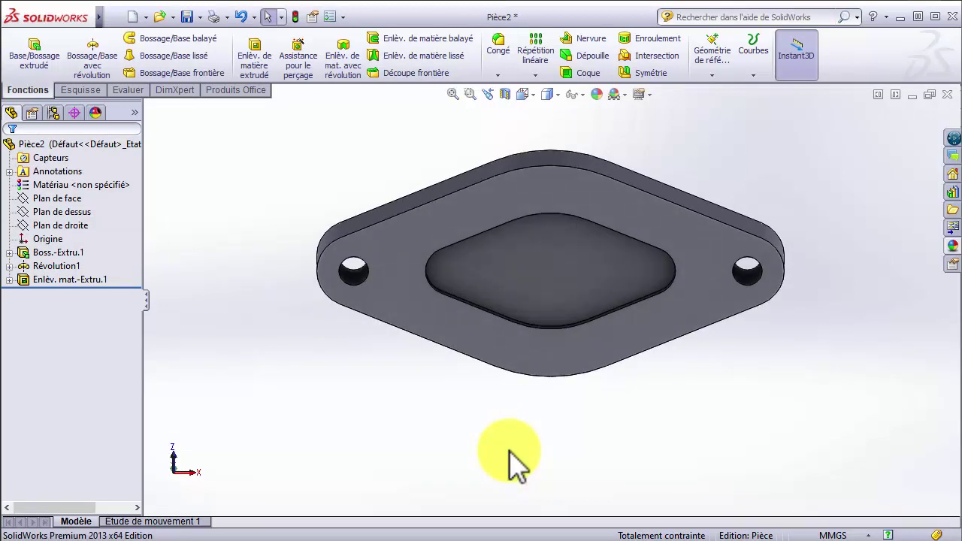
{"action": "key", "text": "ctrl+shift+z"}
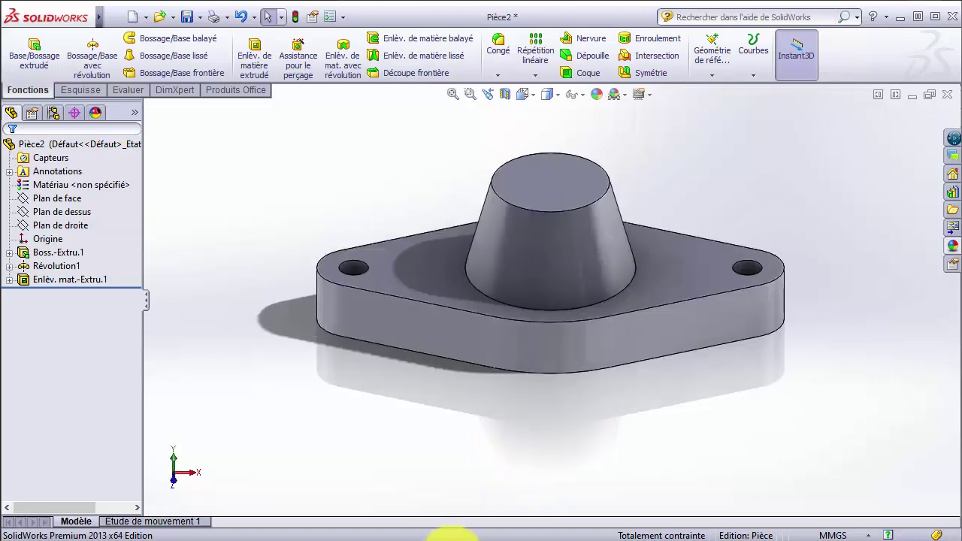
Check the end-hole counterbores in the PDF section view and open a new sketch on the base plate's top face in SolidWorks
{"action": "left_click", "coordinate": [453, 538]}
{"action": "scroll", "coordinate": [490, 333], "scroll_direction": "up", "scroll_amount": 12}
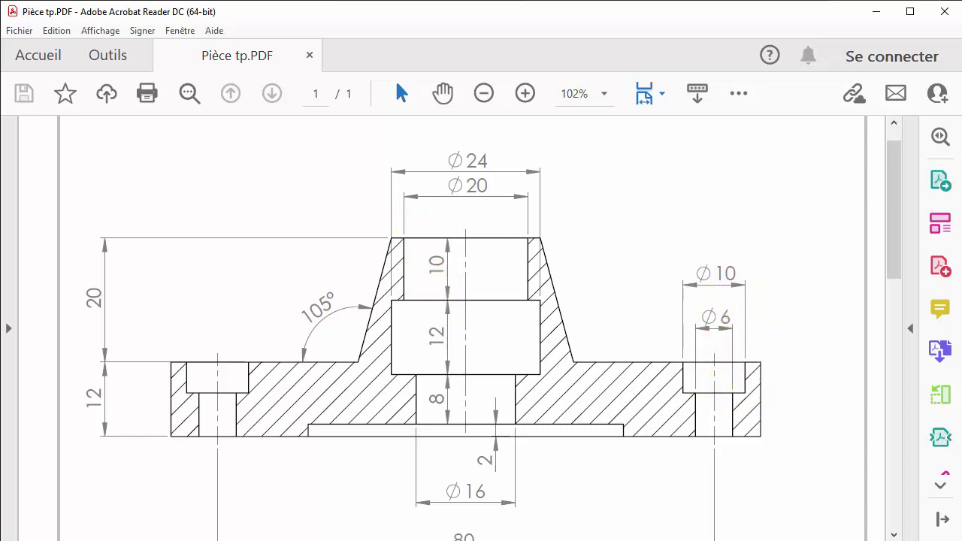
{"action": "left_click", "coordinate": [425, 539]}
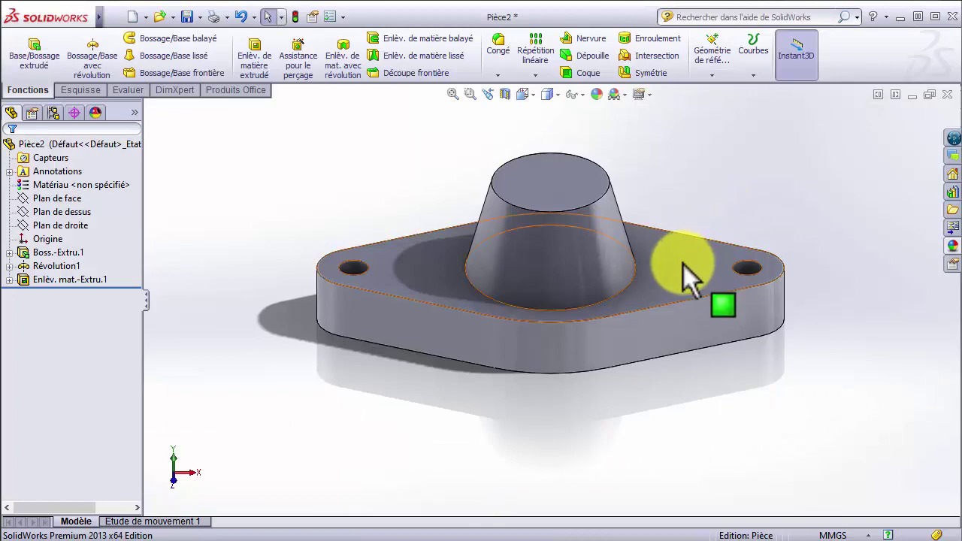
{"action": "left_click", "coordinate": [683, 264]}
{"action": "left_click", "coordinate": [741, 217]}
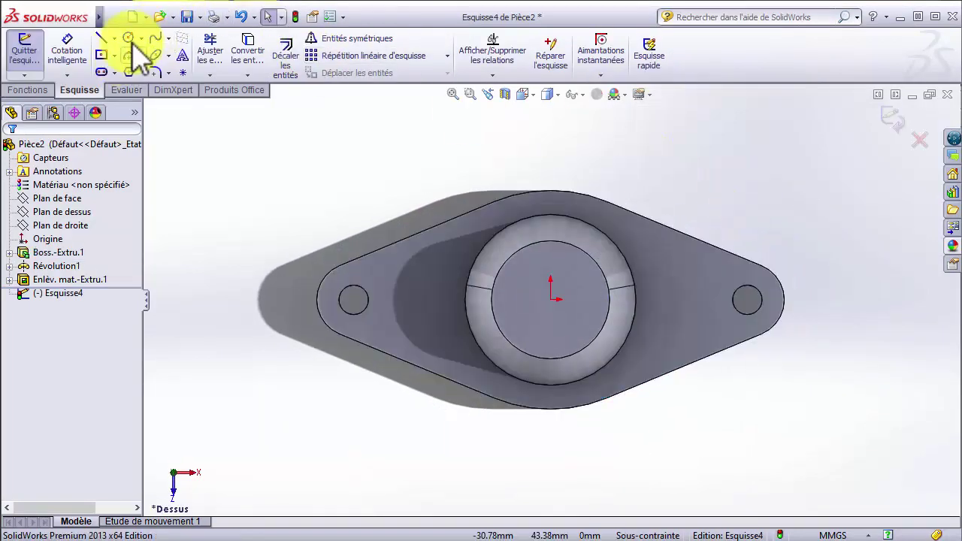
Sketch a circle concentric with each end hole, with radii of about 4.95 mm and 4.43 mm
{"action": "left_click", "coordinate": [128, 38]}
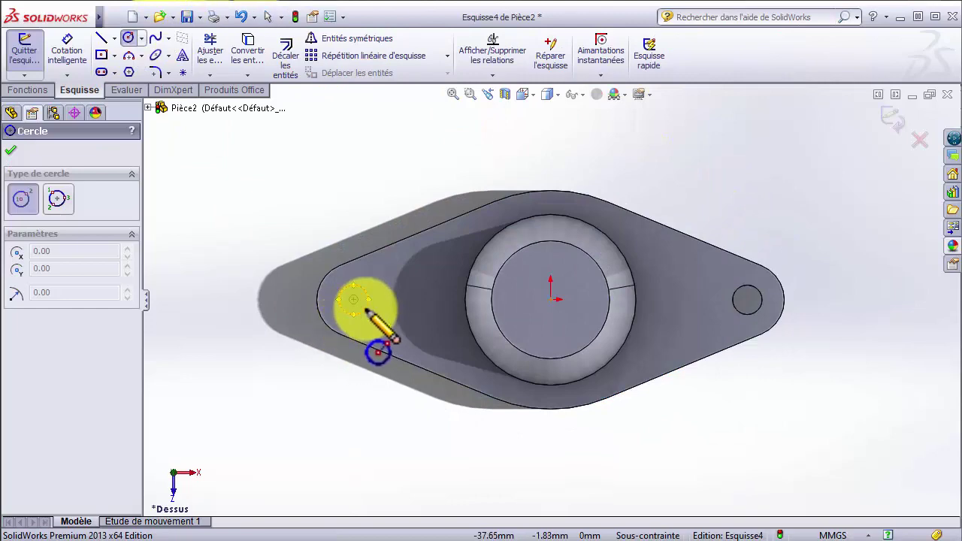
{"action": "scroll", "coordinate": [368, 311], "scroll_direction": "down", "scroll_amount": 5}
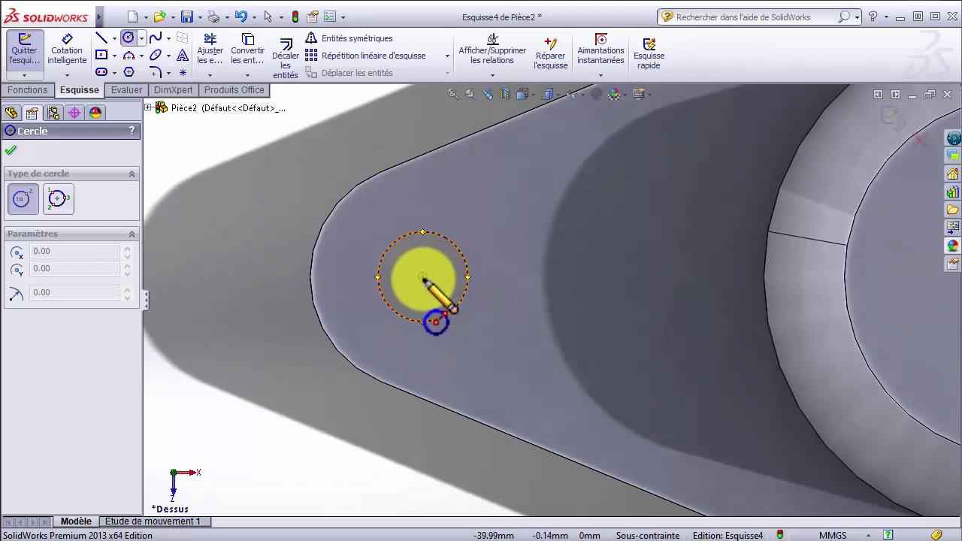
{"action": "left_click_drag", "start_coordinate": [424, 279], "coordinate": [458, 338]}
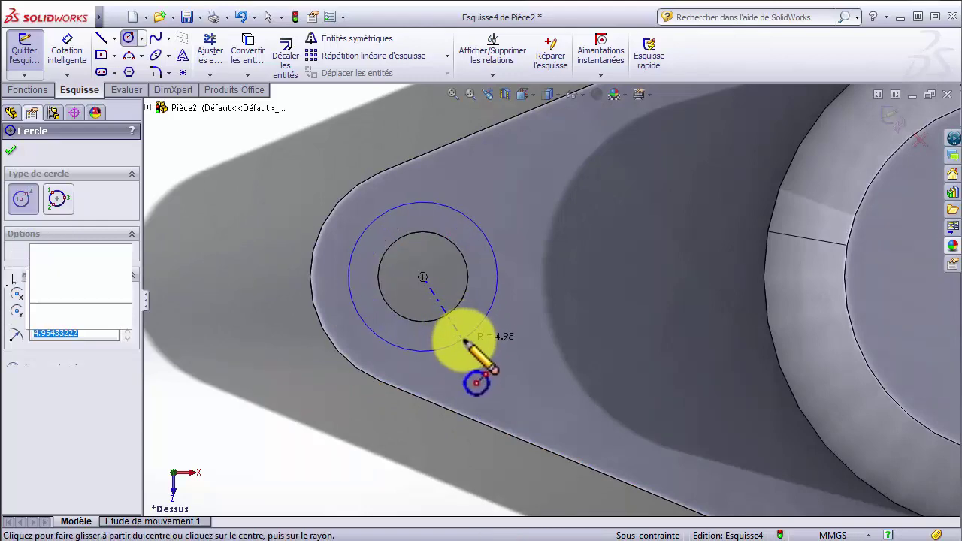
{"action": "scroll", "coordinate": [460, 340], "scroll_direction": "up", "scroll_amount": 4}
{"action": "scroll", "coordinate": [827, 294], "scroll_direction": "up", "scroll_amount": 3}
{"action": "scroll", "coordinate": [769, 301], "scroll_direction": "down", "scroll_amount": 5}
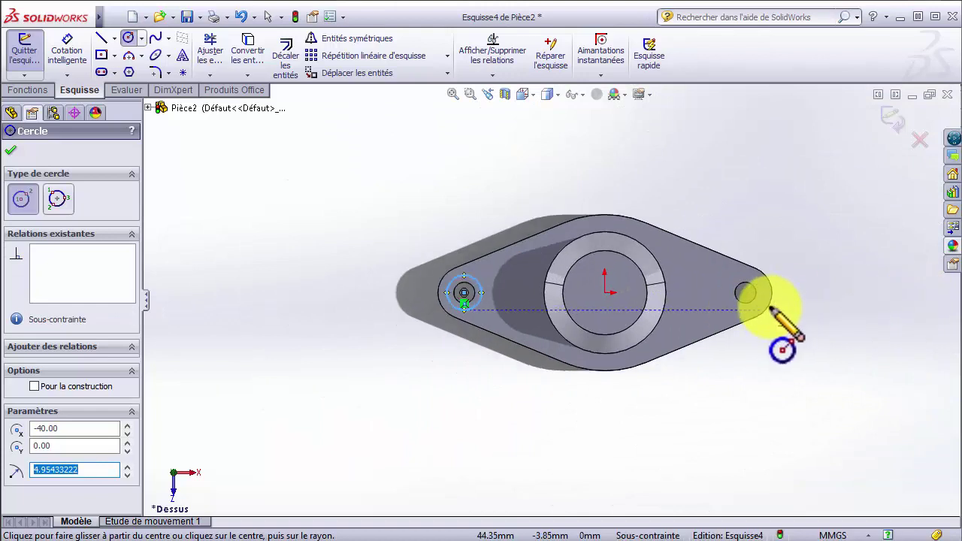
{"action": "scroll", "coordinate": [641, 296], "scroll_direction": "down", "scroll_amount": 3}
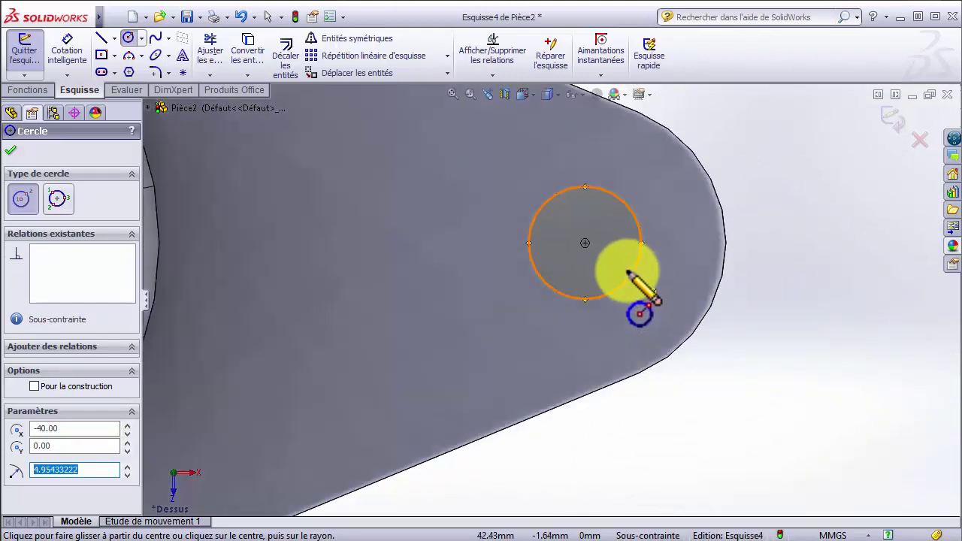
{"action": "left_click_drag", "start_coordinate": [585, 242], "coordinate": [604, 329]}
{"action": "scroll", "coordinate": [606, 334], "scroll_direction": "up", "scroll_amount": 6}
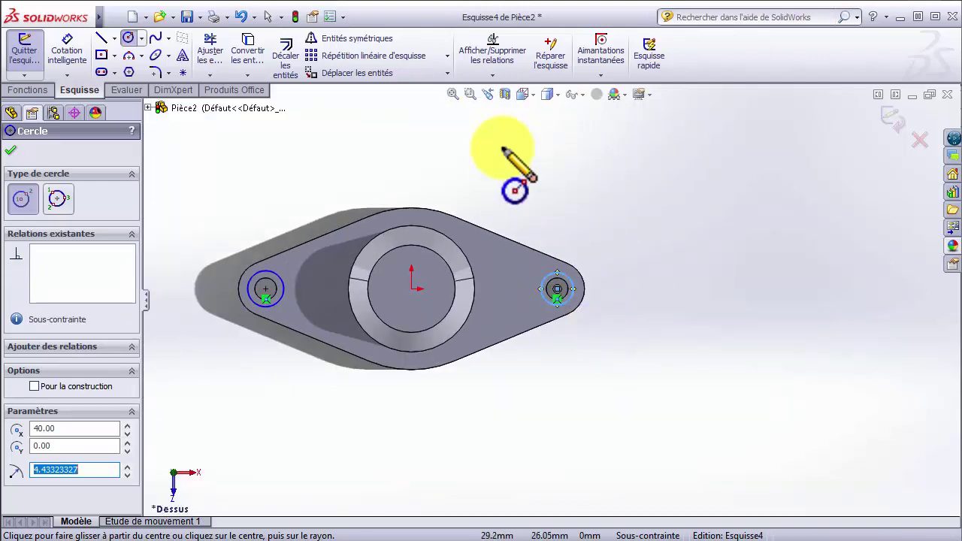
{"action": "scroll", "coordinate": [494, 215], "scroll_direction": "down", "scroll_amount": 3}
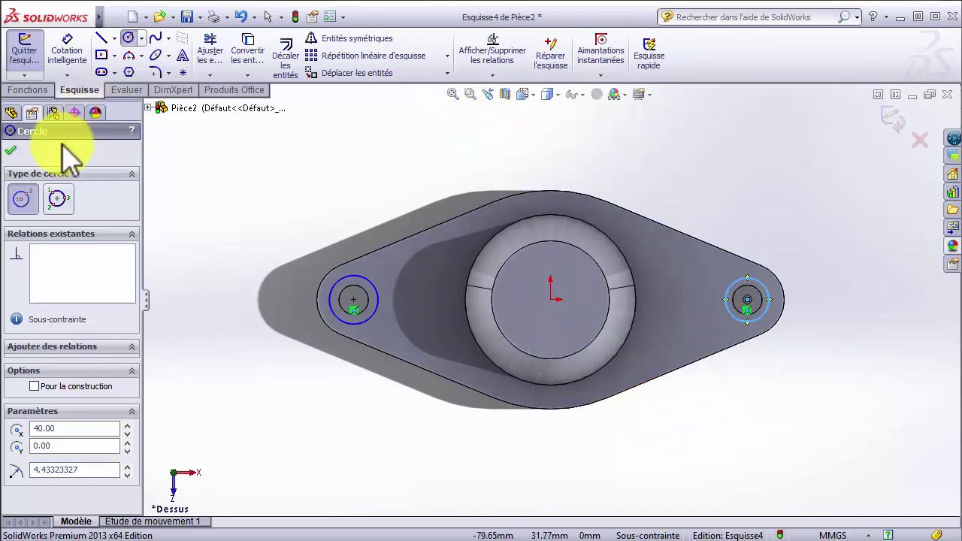
{"action": "left_click", "coordinate": [10, 149]}
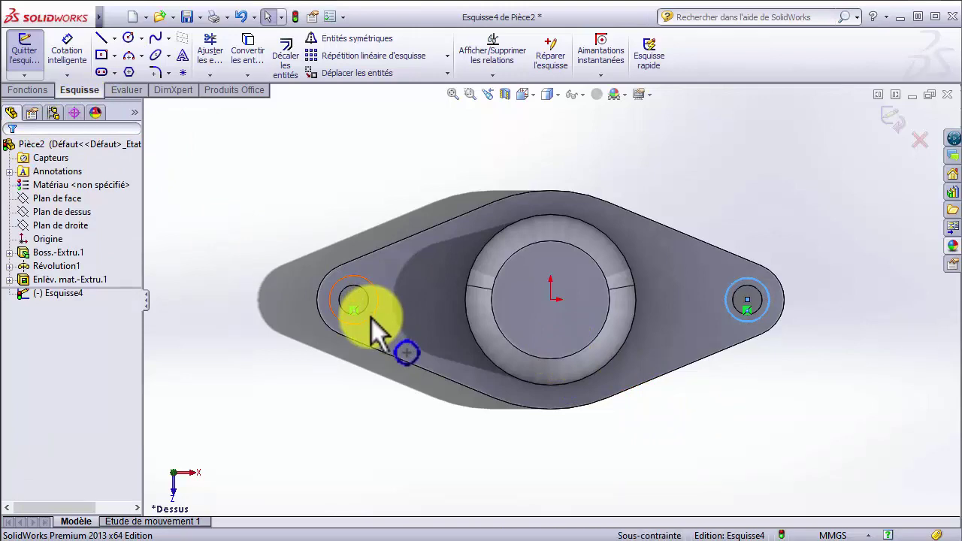
Make the two end-hole circles equal and dimension their diameter as 10 mm
{"action": "left_click", "coordinate": [371, 319]}
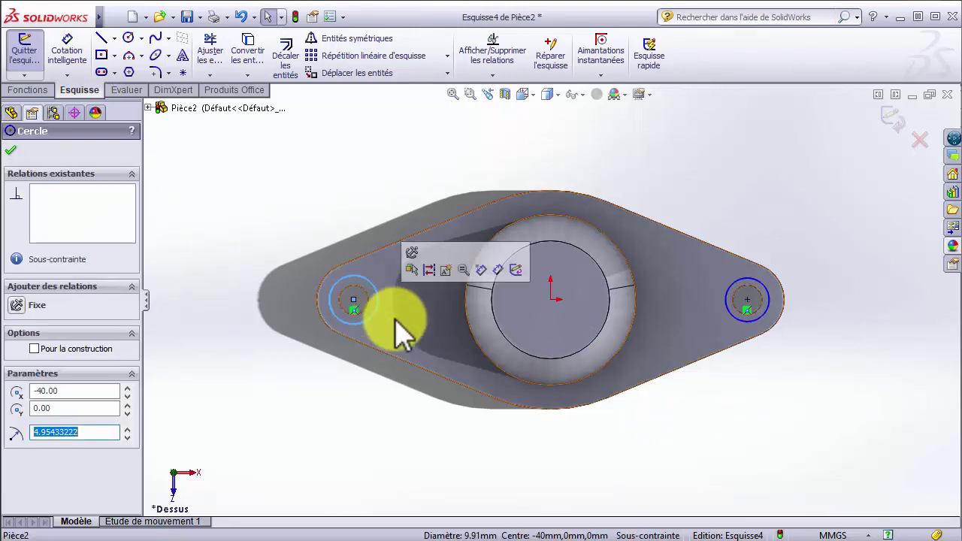
{"action": "left_click", "coordinate": [736, 322], "text": "ctrl"}
{"action": "left_click", "coordinate": [830, 260]}
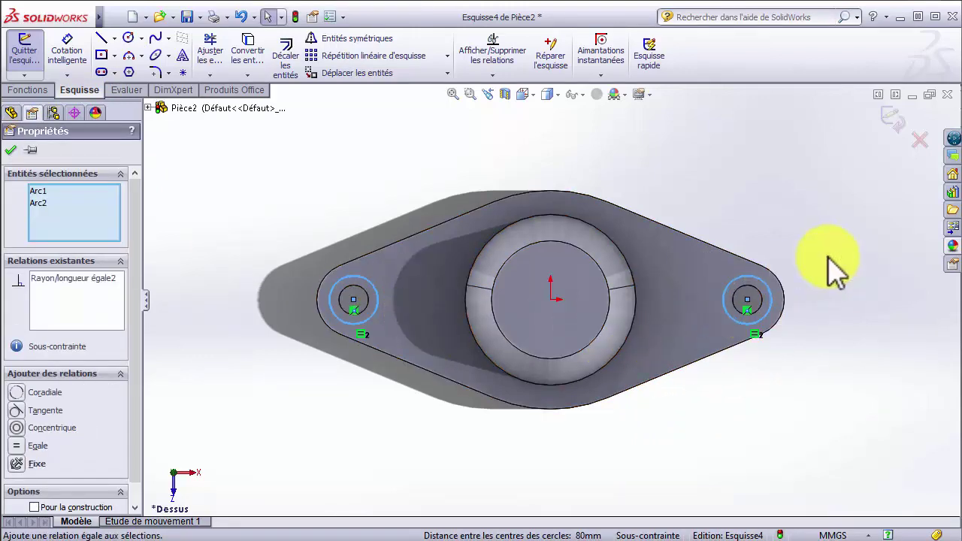
{"action": "left_click", "coordinate": [76, 42]}
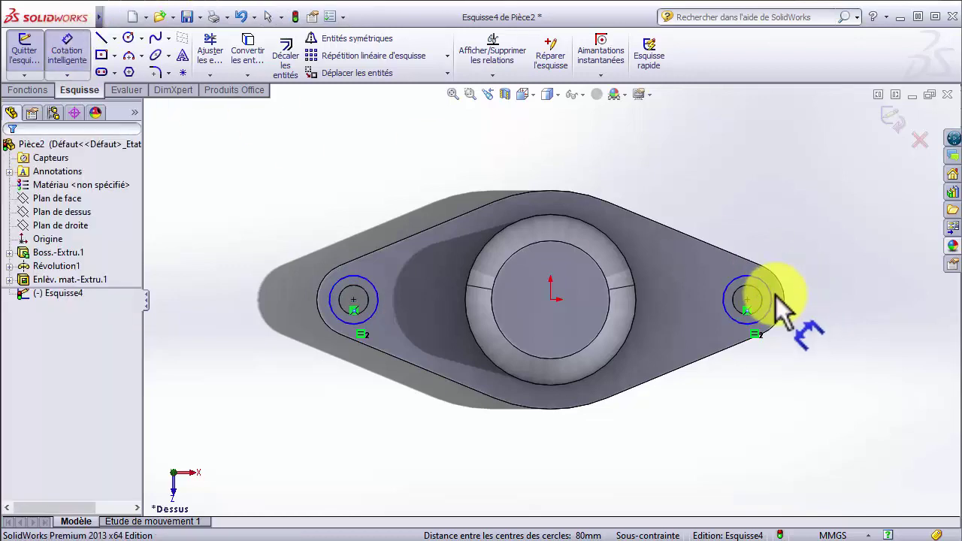
{"action": "left_click", "coordinate": [768, 299]}
{"action": "left_click", "coordinate": [798, 239]}
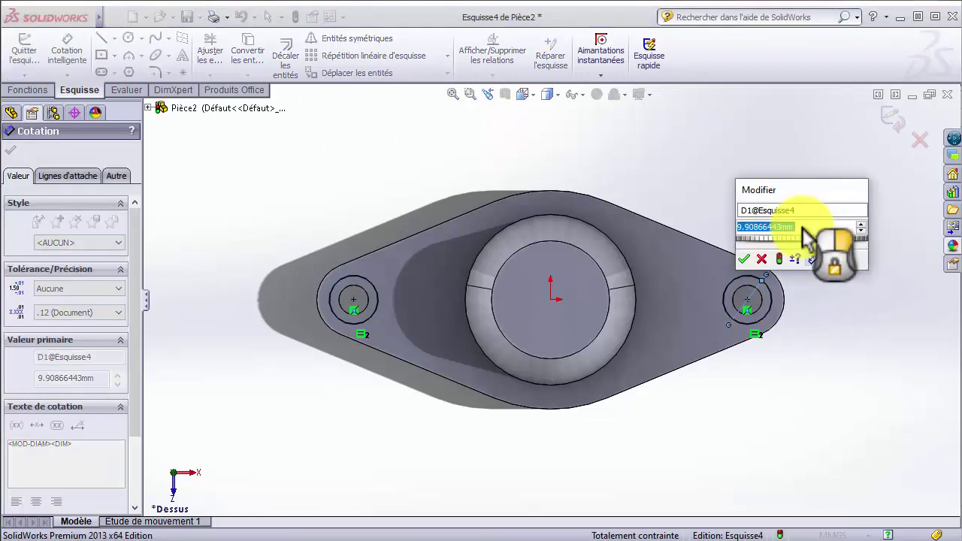
{"action": "type", "text": "10"}
{"action": "key", "text": "Return"}
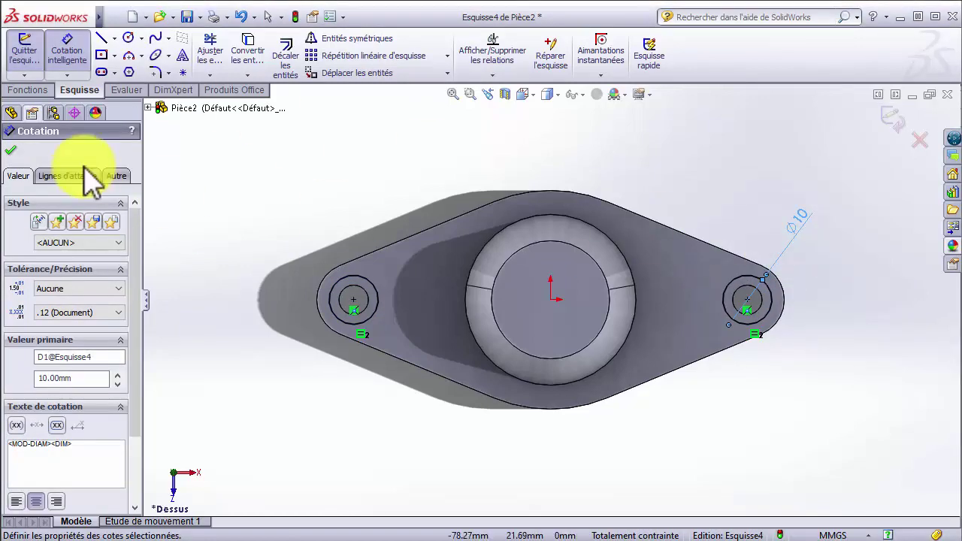
Extrude-cut both 10 mm circles 5 mm deep into the base plate to form the counterbores
{"action": "left_click", "coordinate": [27, 91]}
{"action": "left_click", "coordinate": [256, 54]}
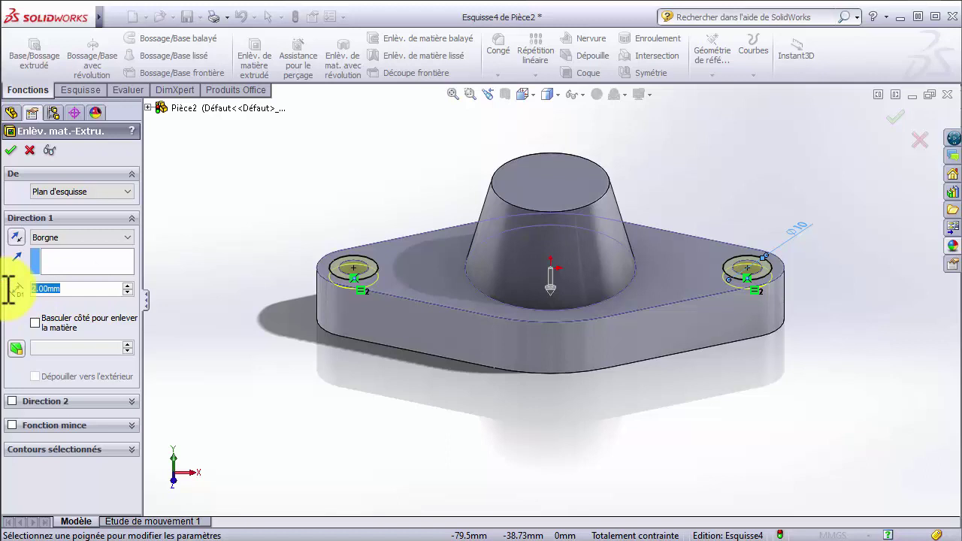
{"action": "type", "text": "5"}
{"action": "key", "text": "Return"}
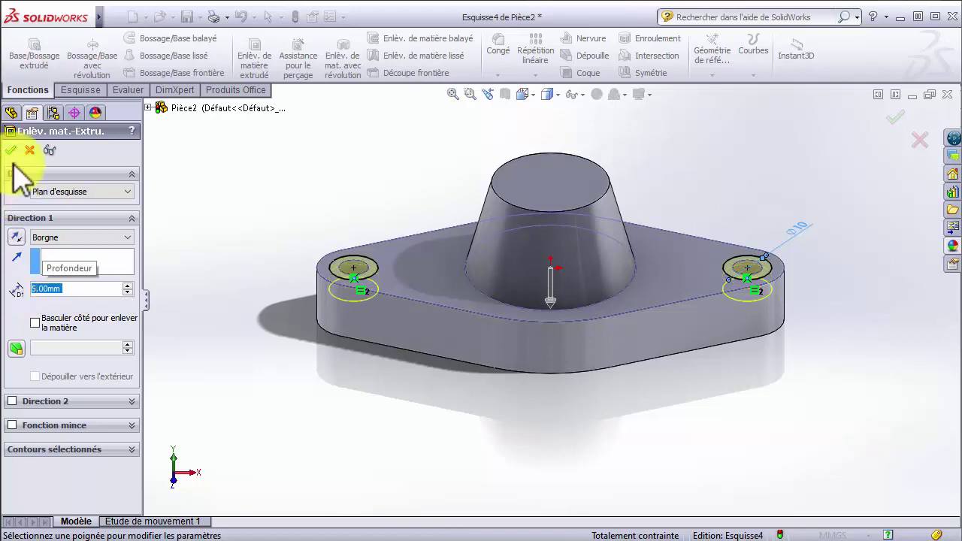
{"action": "left_click", "coordinate": [10, 150]}
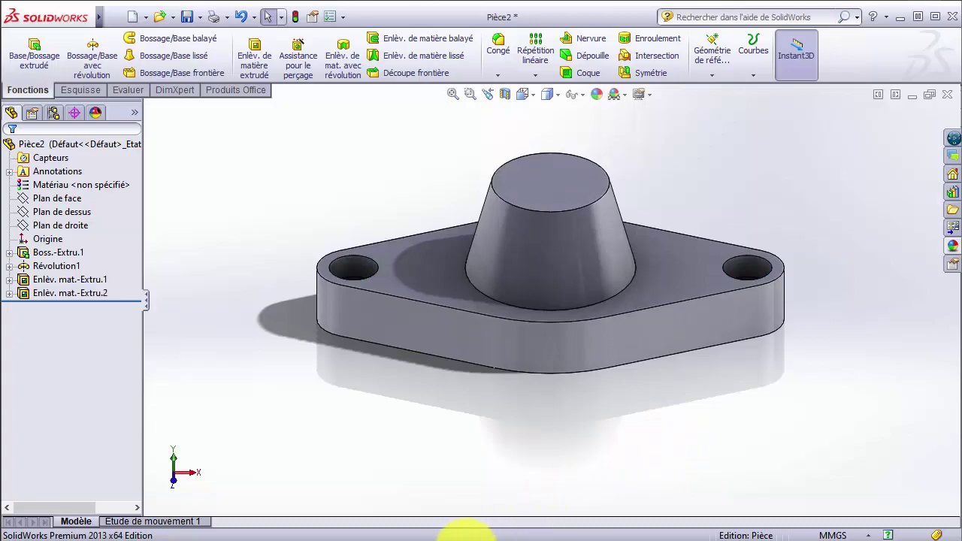
Examine the stepped central bore's half profile, diameters and depths in the PDF section view and return to SolidWorks
{"action": "left_click", "coordinate": [460, 539]}
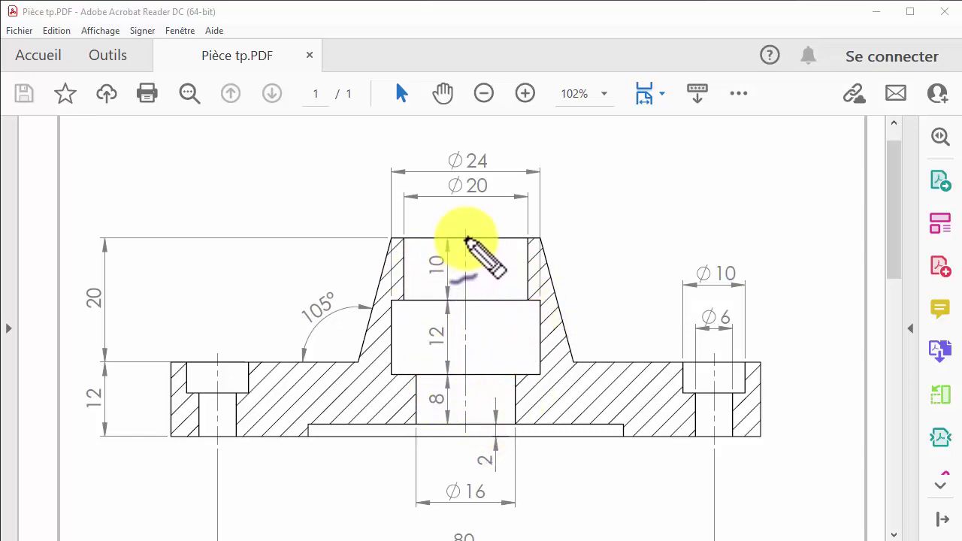
{"action": "mouse_move", "coordinate": [466, 239]}
{"action": "left_mouse_down"}
{"action": "mouse_move", "coordinate": [470, 440]}
{"action": "mouse_move", "coordinate": [511, 436]}
{"action": "mouse_move", "coordinate": [519, 377]}
{"action": "mouse_move", "coordinate": [536, 380]}
{"action": "mouse_move", "coordinate": [542, 365]}
{"action": "mouse_move", "coordinate": [544, 302]}
{"action": "mouse_move", "coordinate": [530, 297]}
{"action": "mouse_move", "coordinate": [526, 241]}
{"action": "mouse_move", "coordinate": [471, 239]}
{"action": "left_mouse_up"}
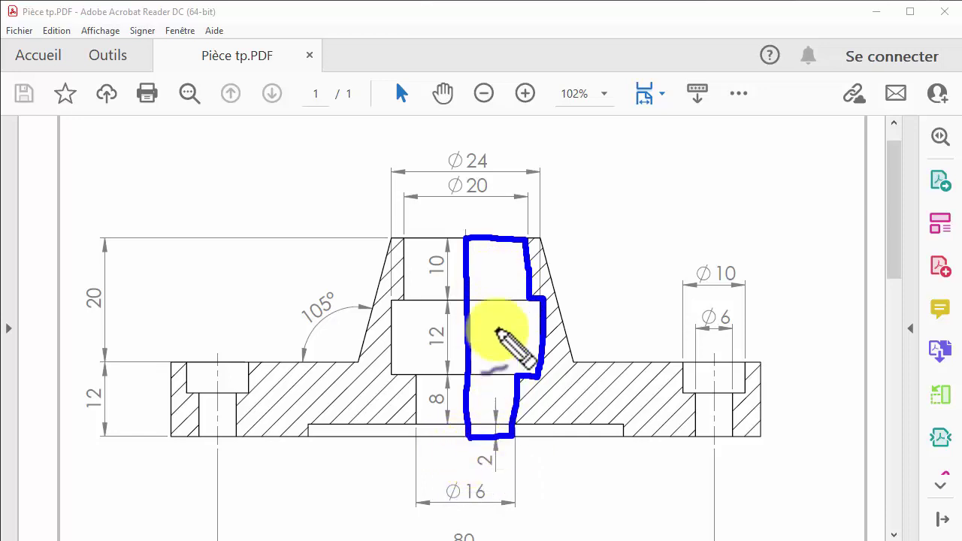
{"action": "left_click_drag", "start_coordinate": [502, 227], "coordinate": [507, 254]}
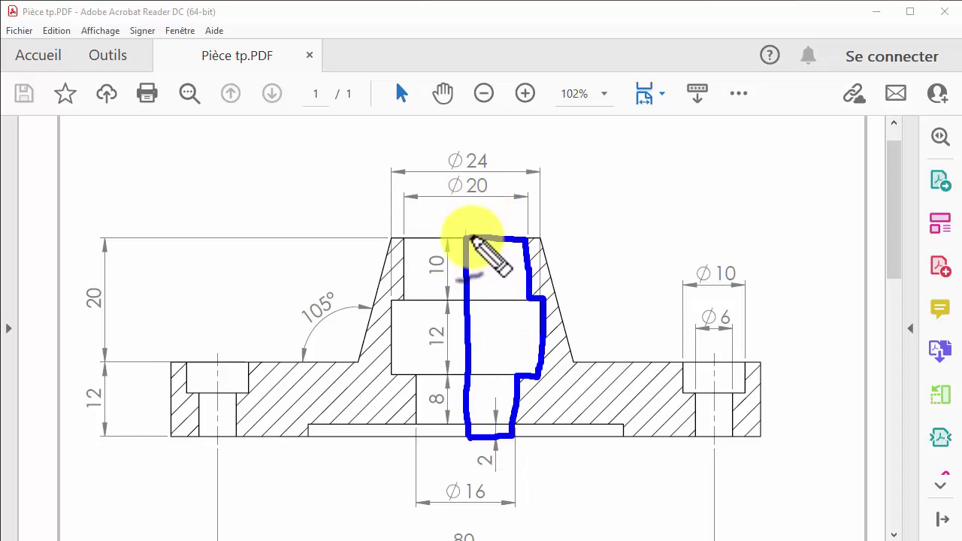
{"action": "left_click_drag", "start_coordinate": [515, 238], "coordinate": [530, 265]}
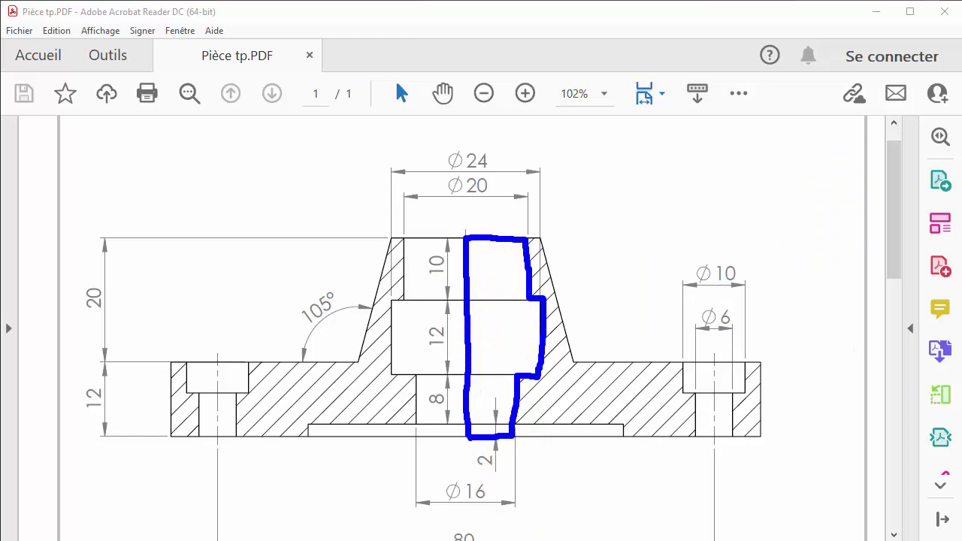
{"action": "key", "text": "Escape"}
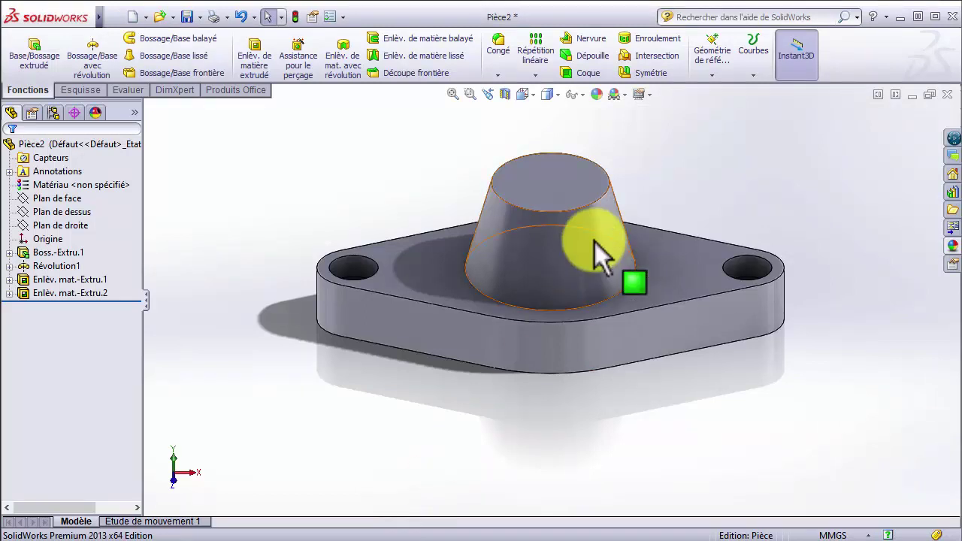
On Plan de face, sketch the bore's closed stepped half profile from base underside to boss top, with radii of about 5.4, 9.2 and 3.7 mm
{"action": "left_click", "coordinate": [71, 200]}
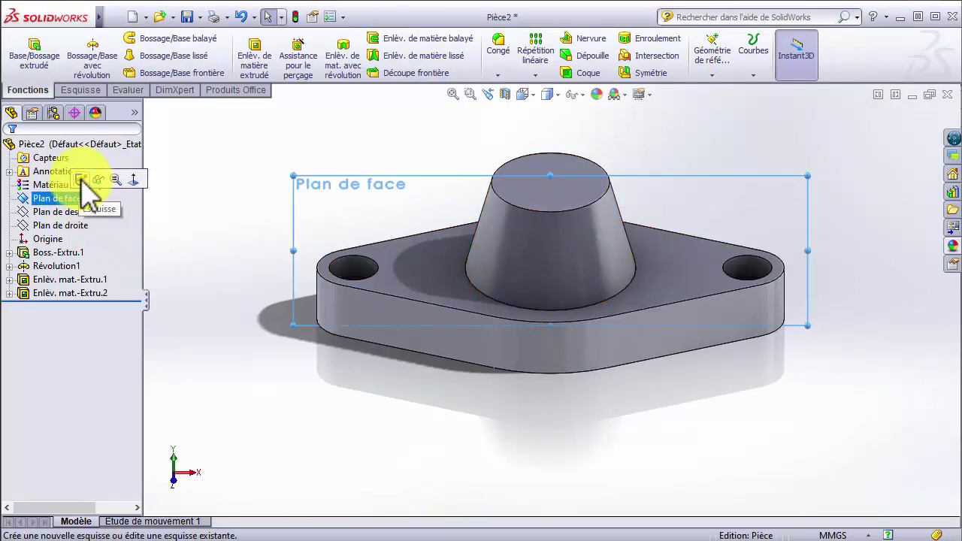
{"action": "left_click", "coordinate": [81, 179]}
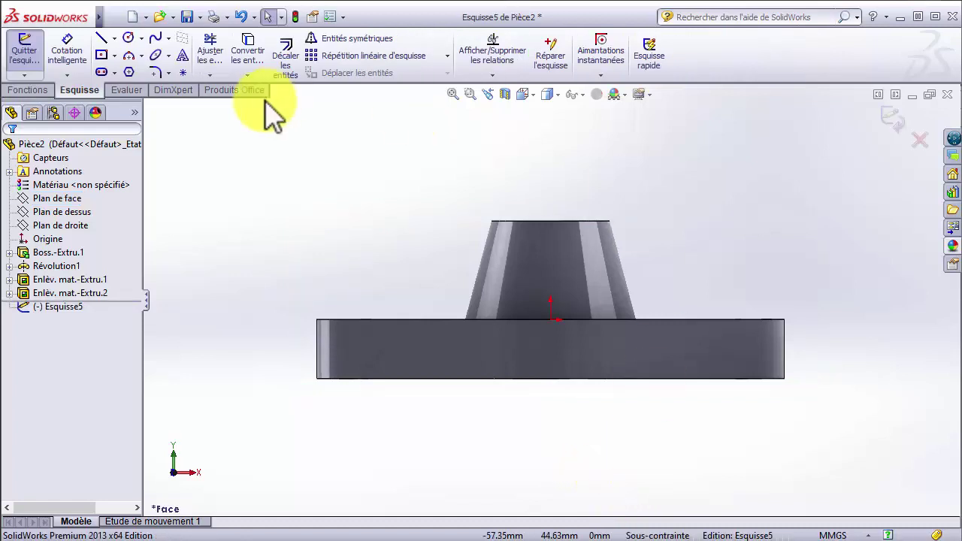
{"action": "left_click", "coordinate": [100, 37]}
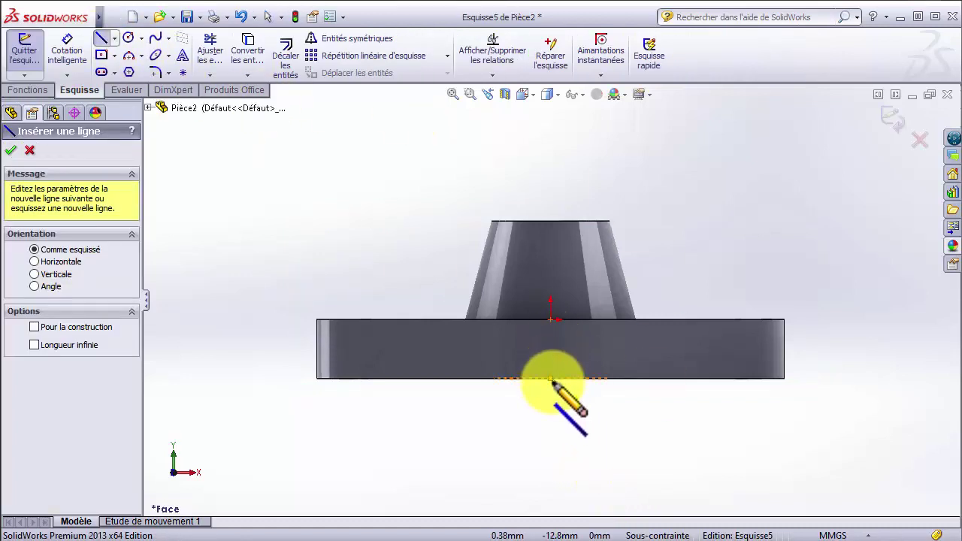
{"action": "left_click", "coordinate": [552, 379]}
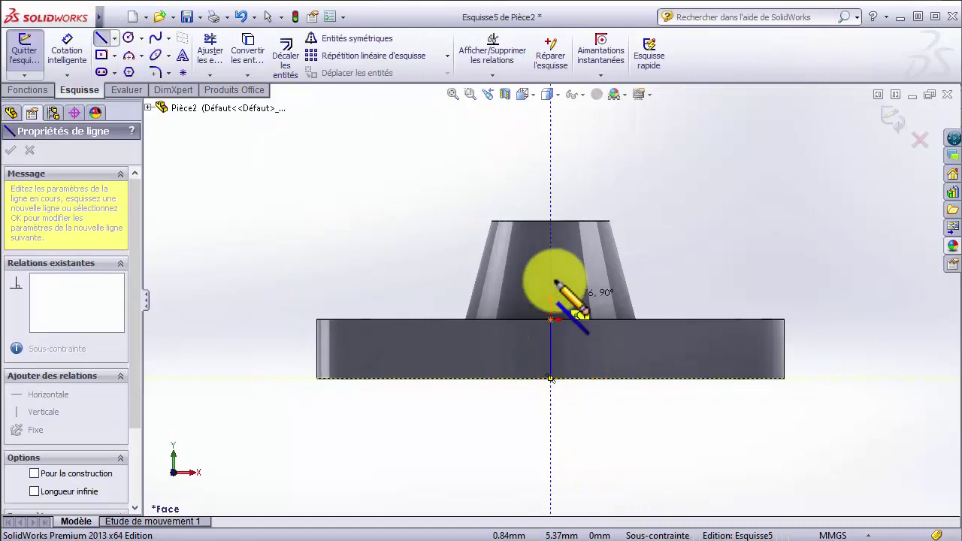
{"action": "left_click", "coordinate": [551, 221]}
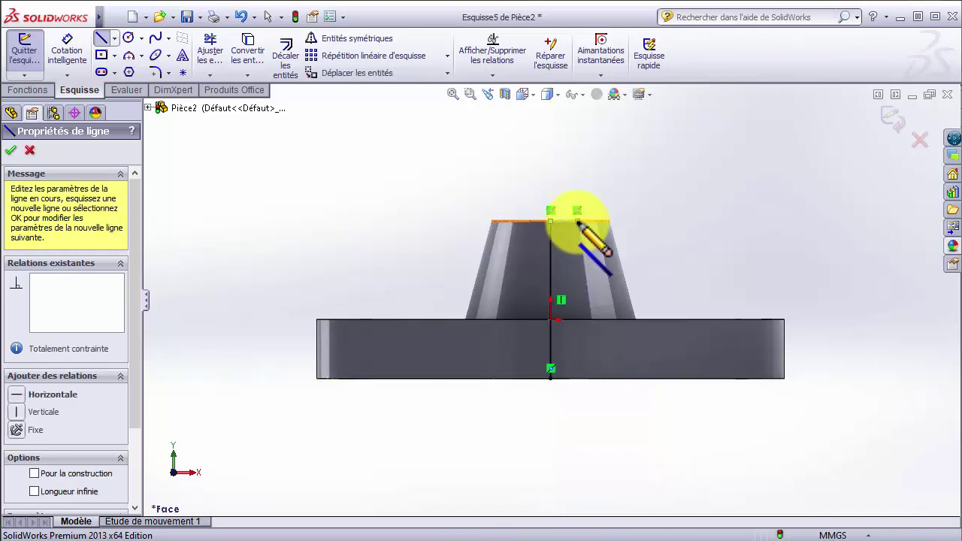
{"action": "left_click", "coordinate": [577, 221]}
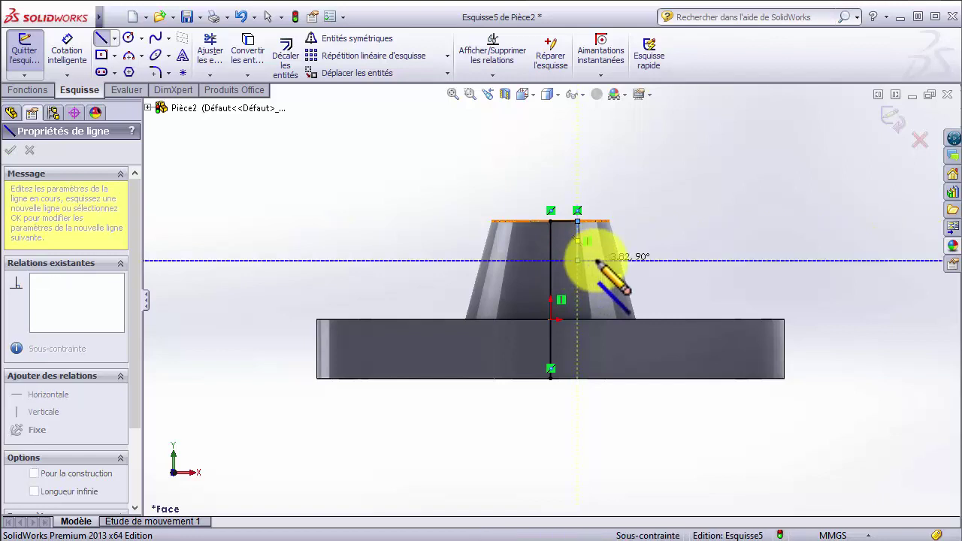
{"action": "left_click", "coordinate": [596, 260]}
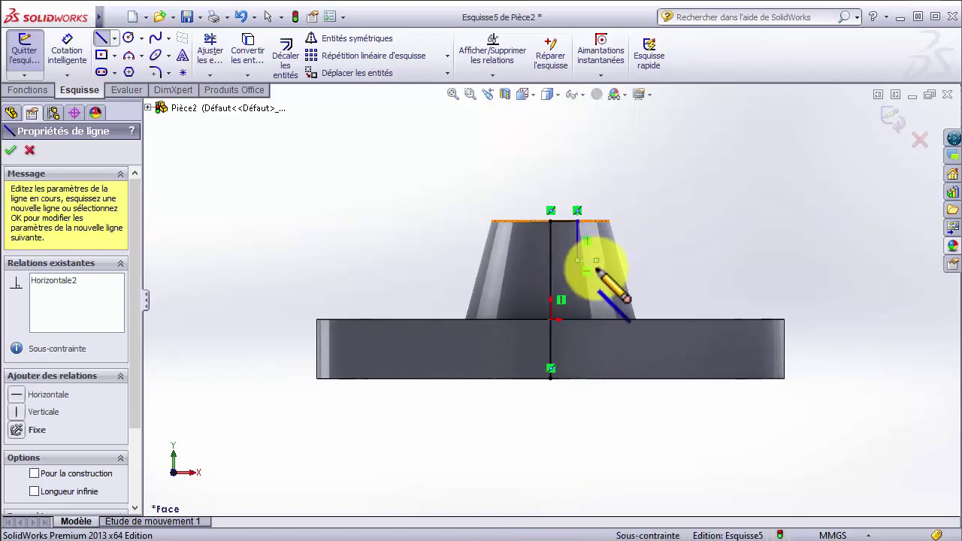
{"action": "left_click", "coordinate": [596, 328]}
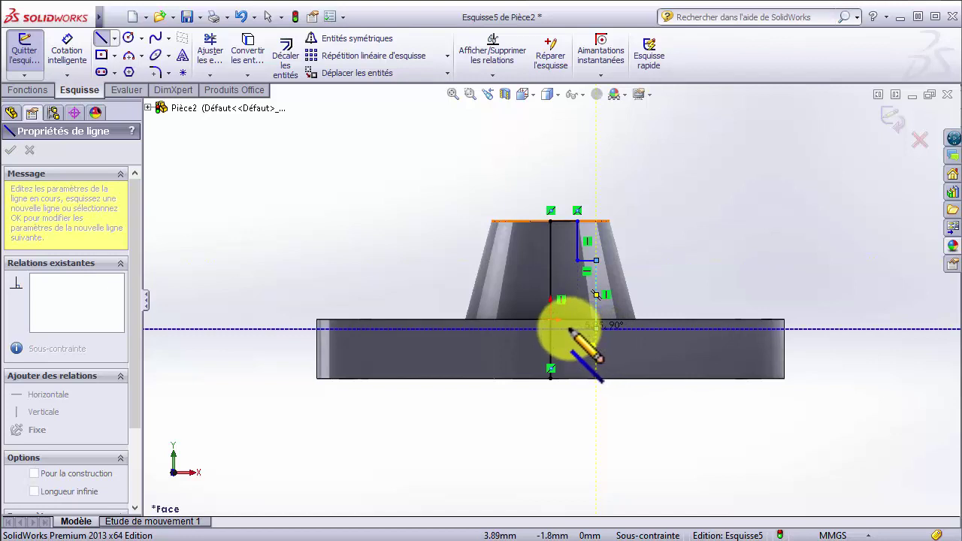
{"action": "left_click", "coordinate": [569, 329]}
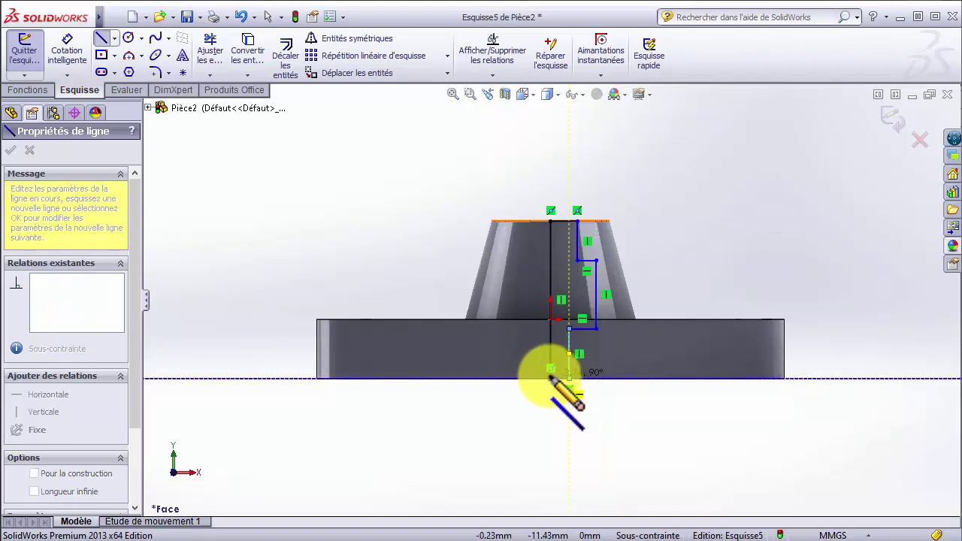
{"action": "left_click", "coordinate": [553, 371]}
{"action": "key", "text": "Escape"}
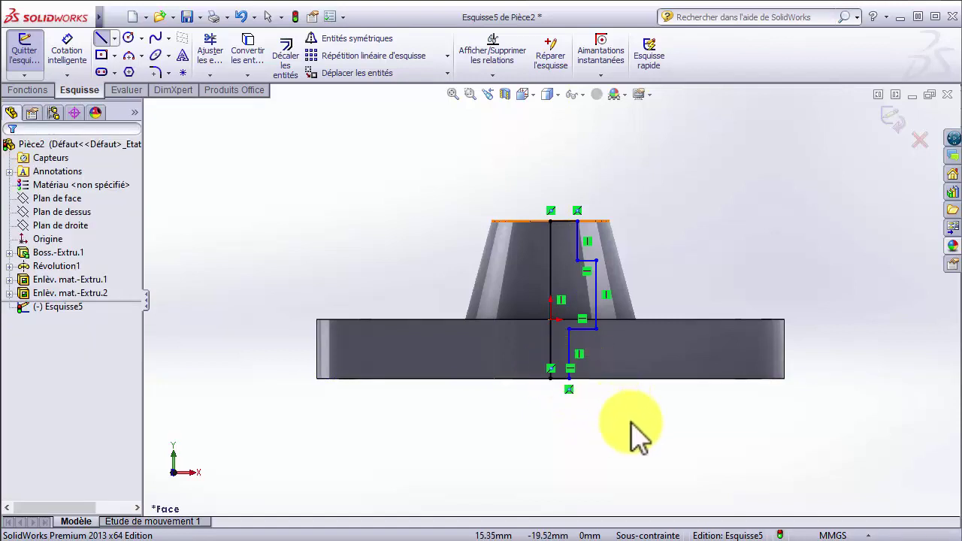
Check the upper bore diameter in the PDF drawing and dimension the upper step 10 mm from the central axis line
{"action": "left_click", "coordinate": [67, 46]}
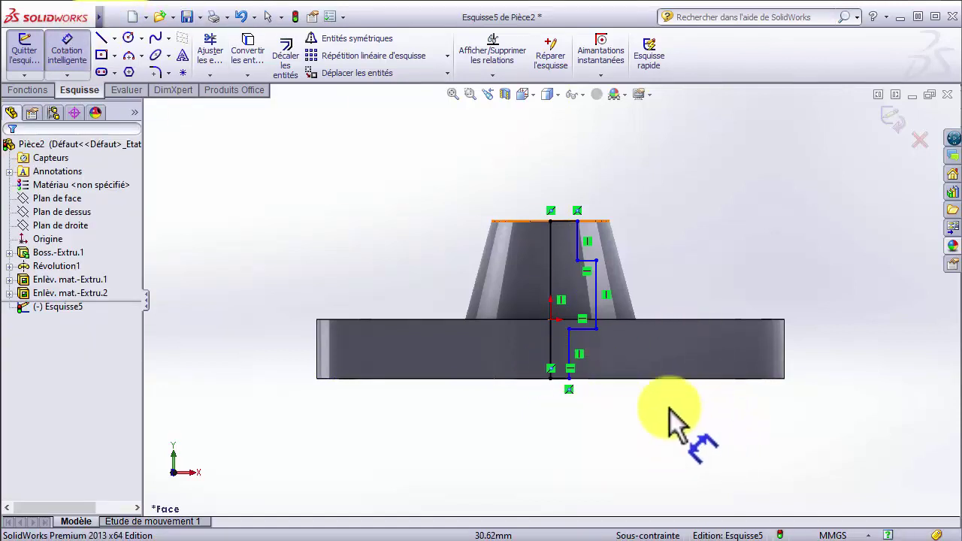
{"action": "left_click", "coordinate": [552, 248]}
{"action": "left_click", "coordinate": [576, 233]}
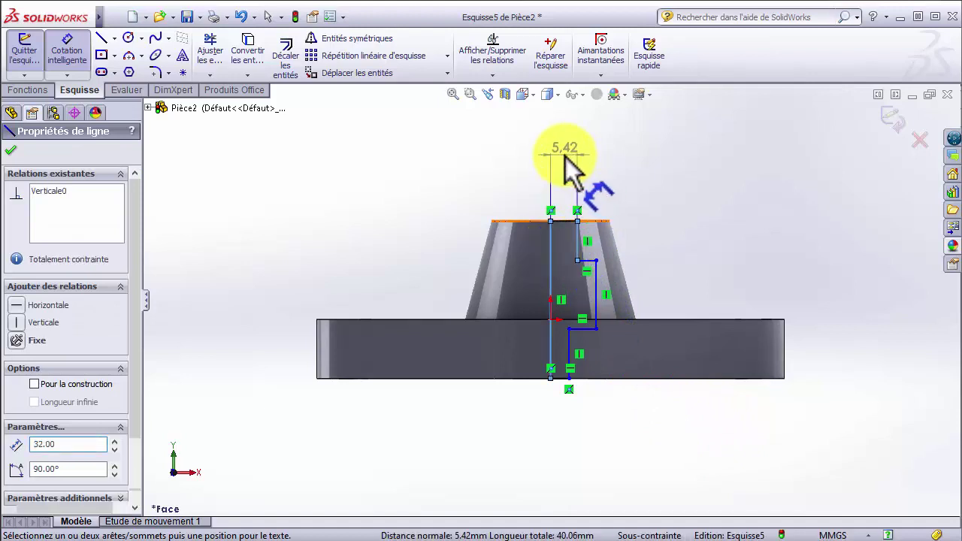
{"action": "left_click", "coordinate": [567, 159]}
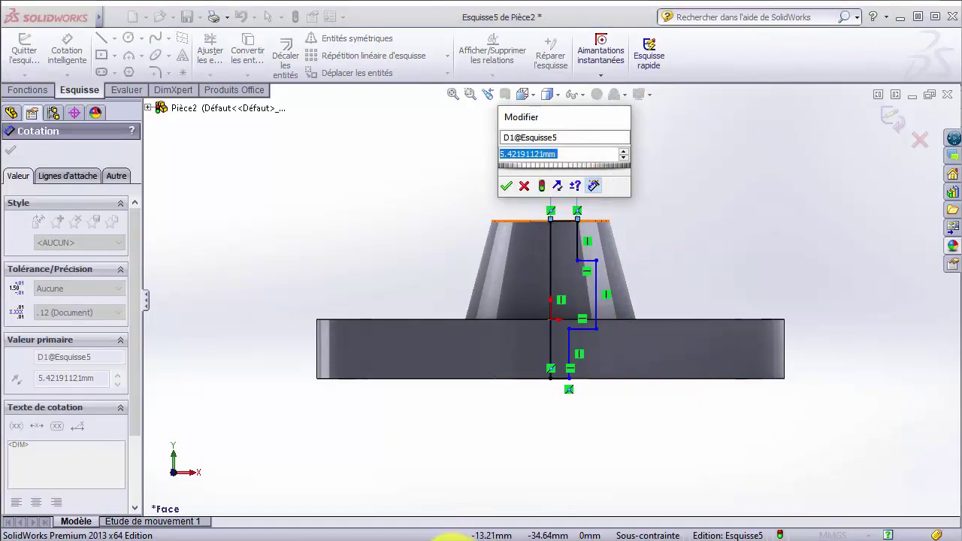
{"action": "key", "text": "alt+Tab"}
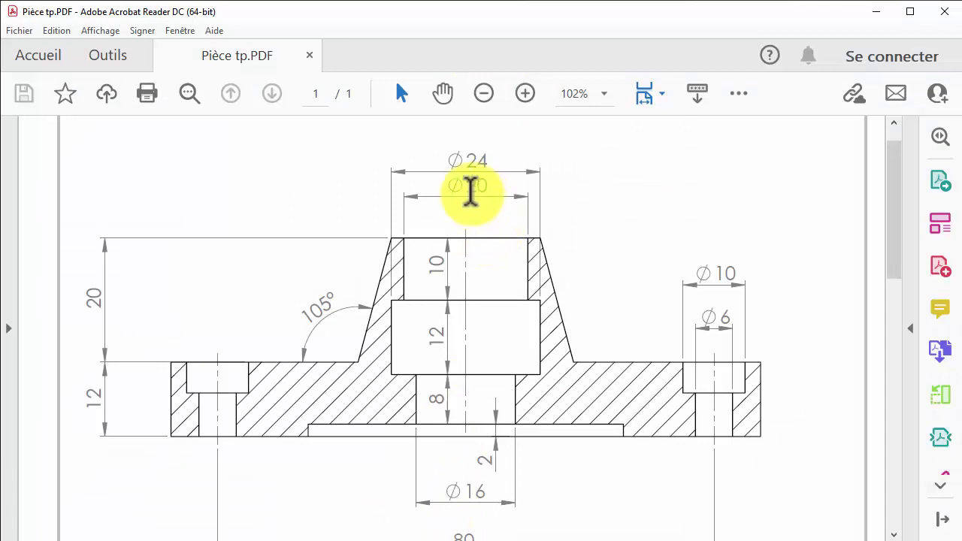
{"action": "mouse_move", "coordinate": [488, 538]}
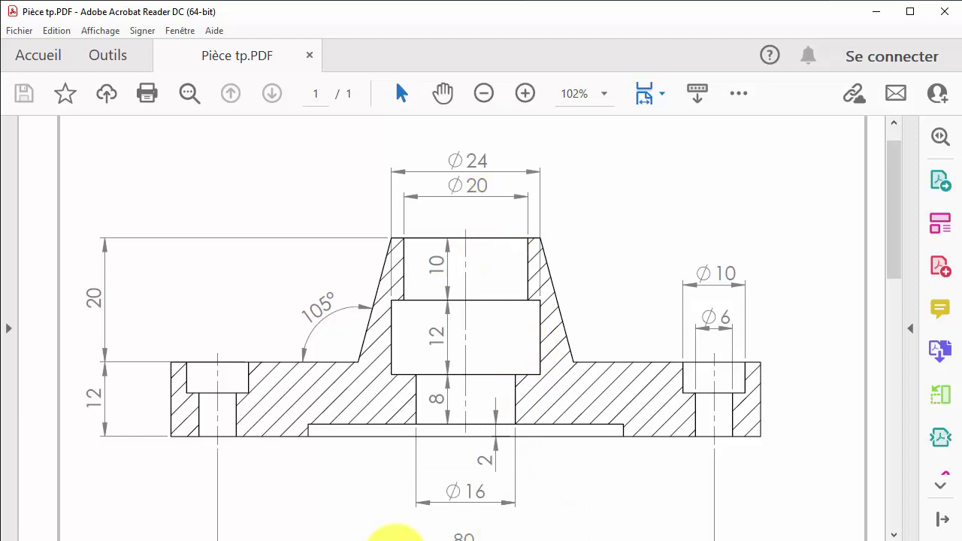
{"action": "left_click", "coordinate": [385, 539]}
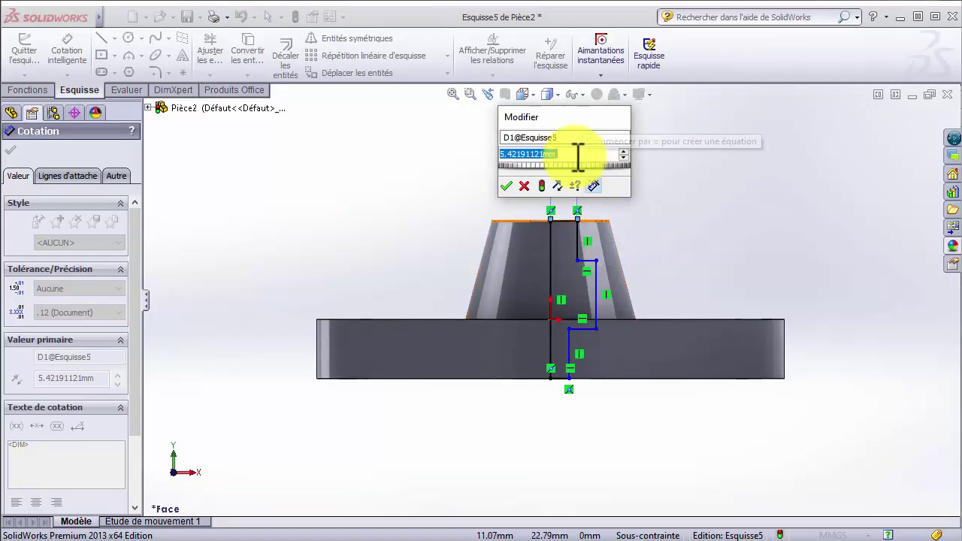
{"action": "type", "text": "10"}
{"action": "key", "text": "Return"}
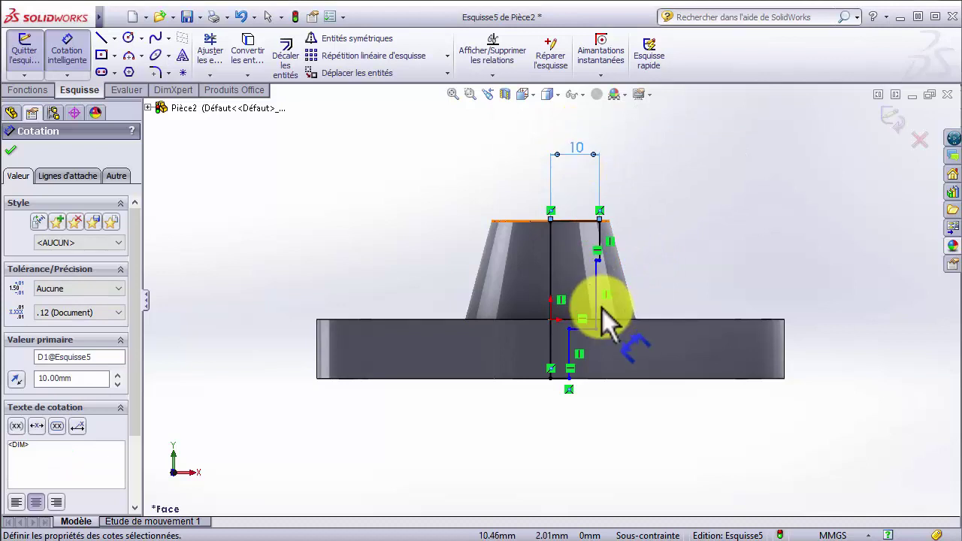
Dimension the middle step 12 mm and the lower step 8 mm from the central axis line
{"action": "left_click", "coordinate": [552, 280]}
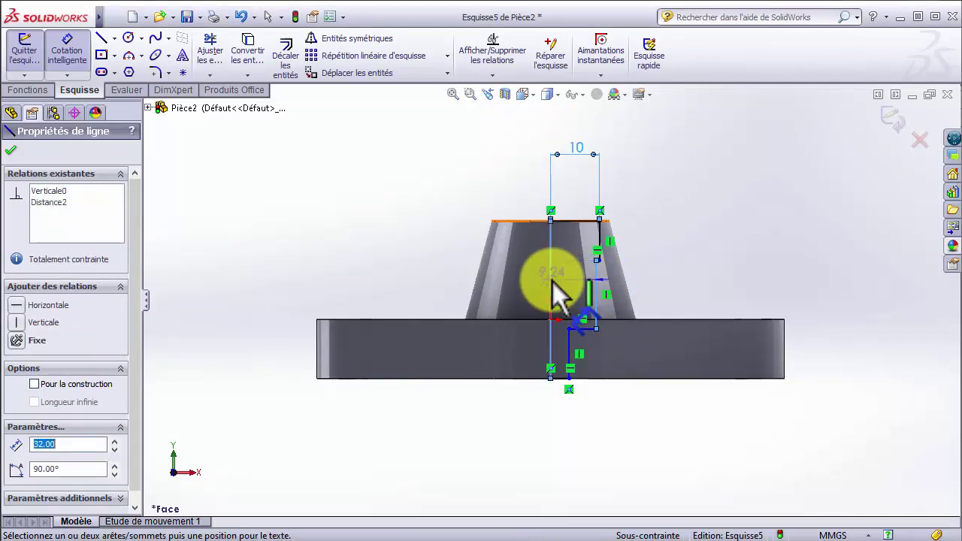
{"action": "left_click", "coordinate": [601, 143]}
{"action": "type", "text": "12"}
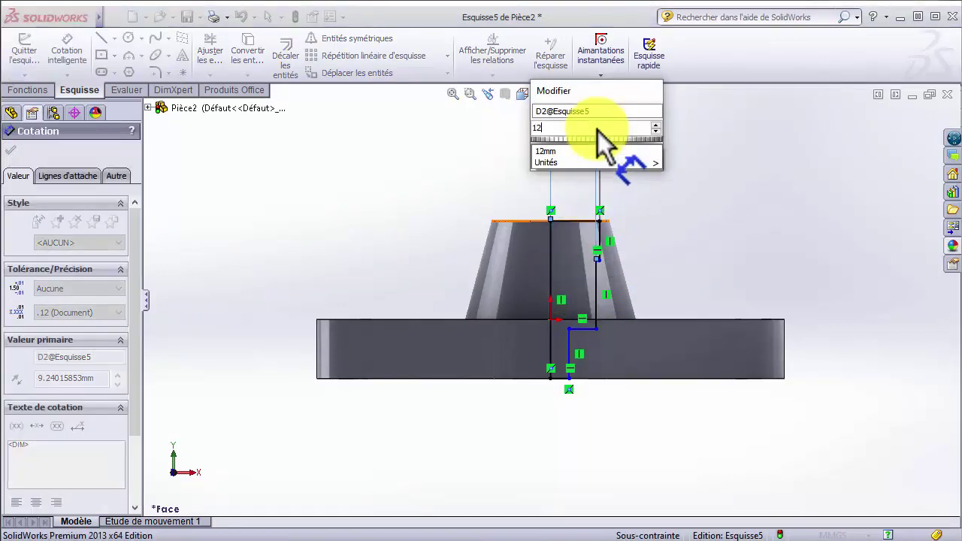
{"action": "key", "text": "Return"}
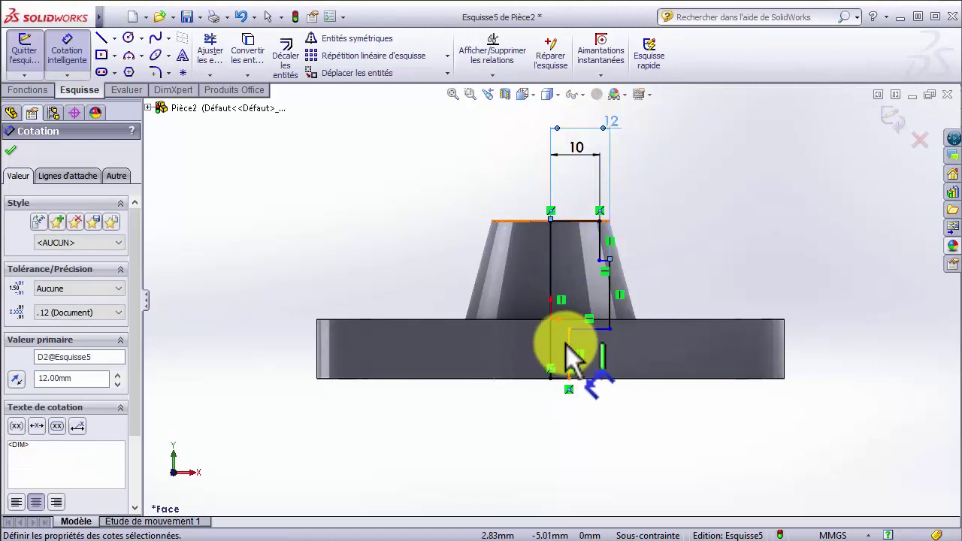
{"action": "left_click", "coordinate": [568, 346]}
{"action": "left_click", "coordinate": [552, 347]}
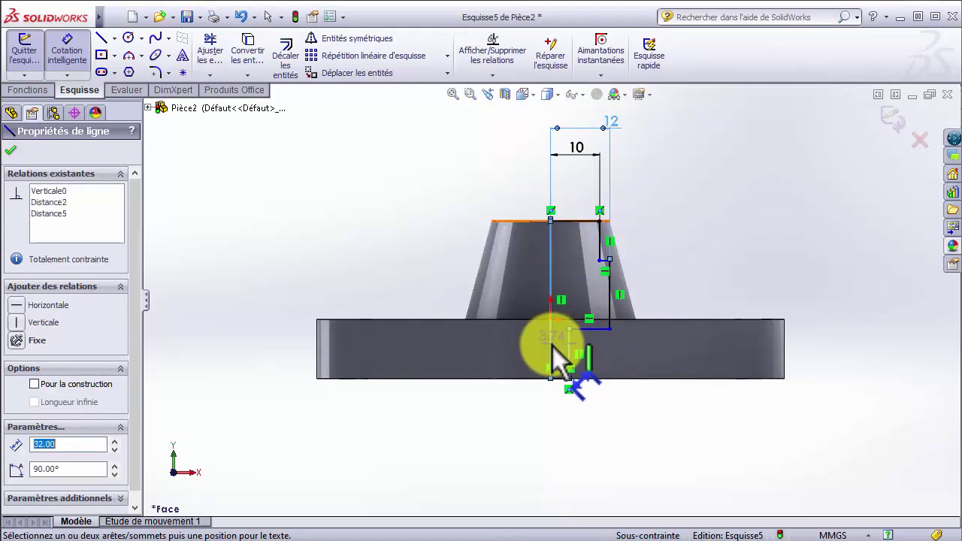
{"action": "left_click", "coordinate": [569, 430]}
{"action": "type", "text": "8"}
{"action": "key", "text": "Return"}
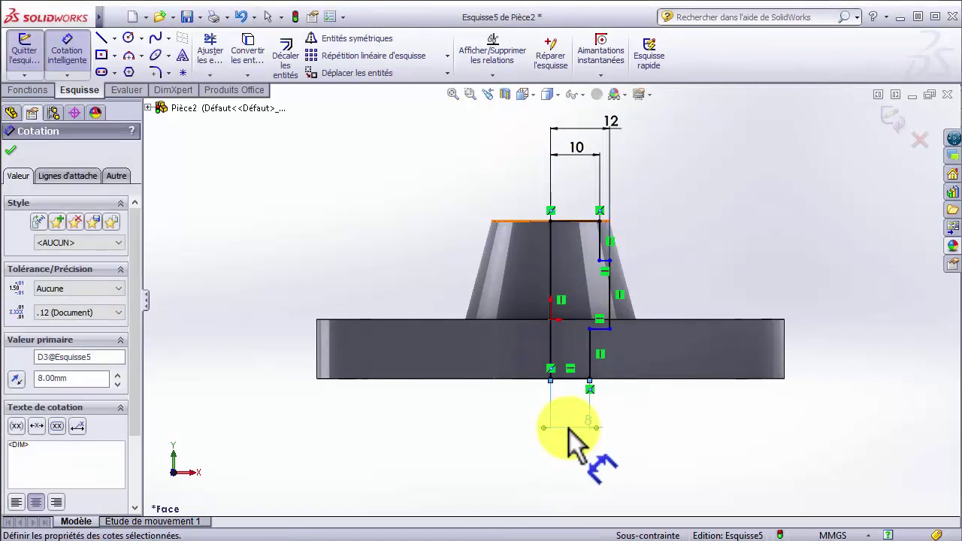
Dimension the profile's upper vertical line as 10 mm and its middle vertical line as 12 mm
{"action": "left_click", "coordinate": [601, 242]}
{"action": "left_click", "coordinate": [652, 243]}
{"action": "type", "text": "10"}
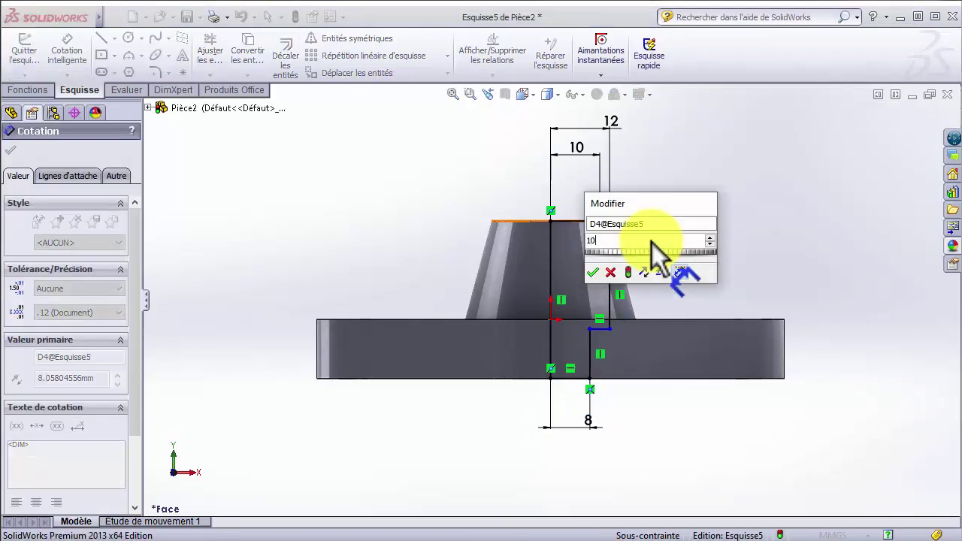
{"action": "key", "text": "Return"}
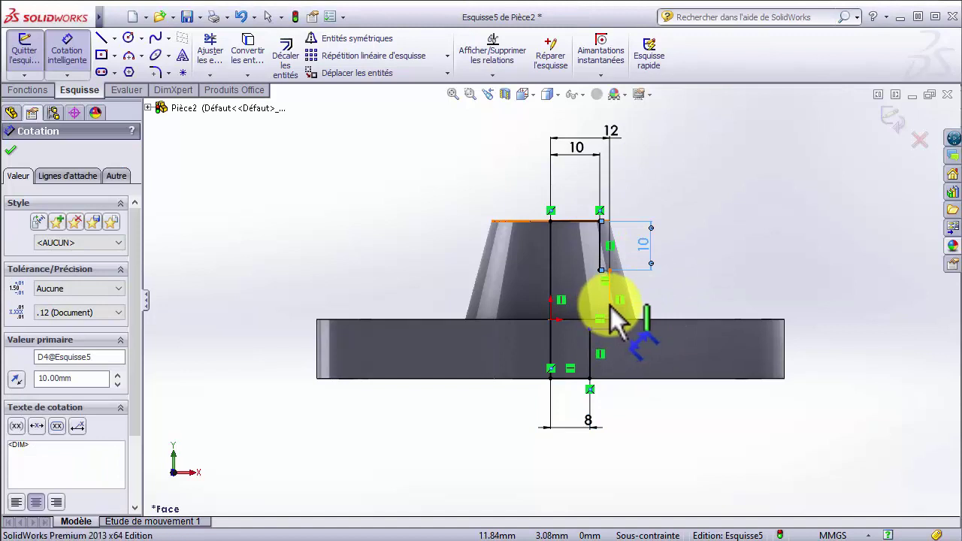
{"action": "left_click", "coordinate": [610, 306]}
{"action": "left_click", "coordinate": [663, 305]}
{"action": "type", "text": "12"}
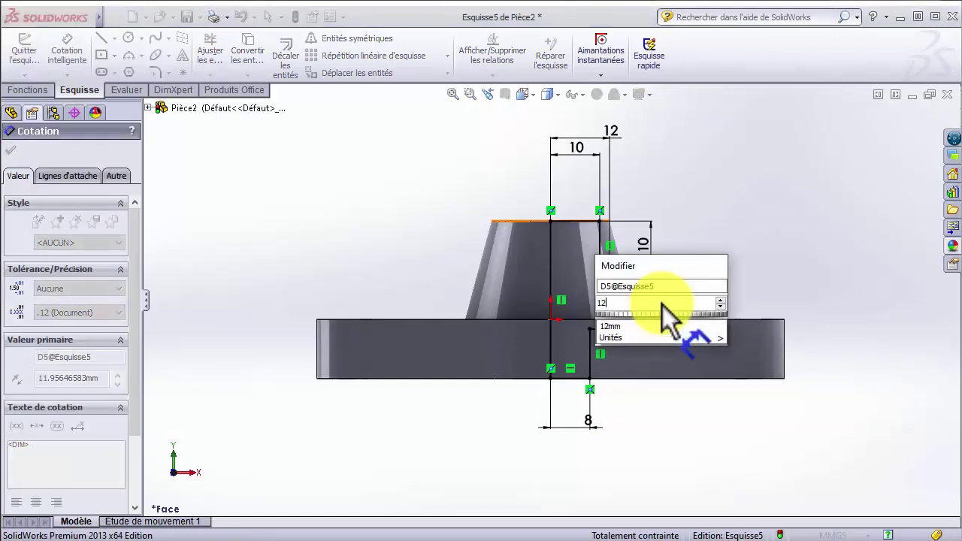
{"action": "key", "text": "Return"}
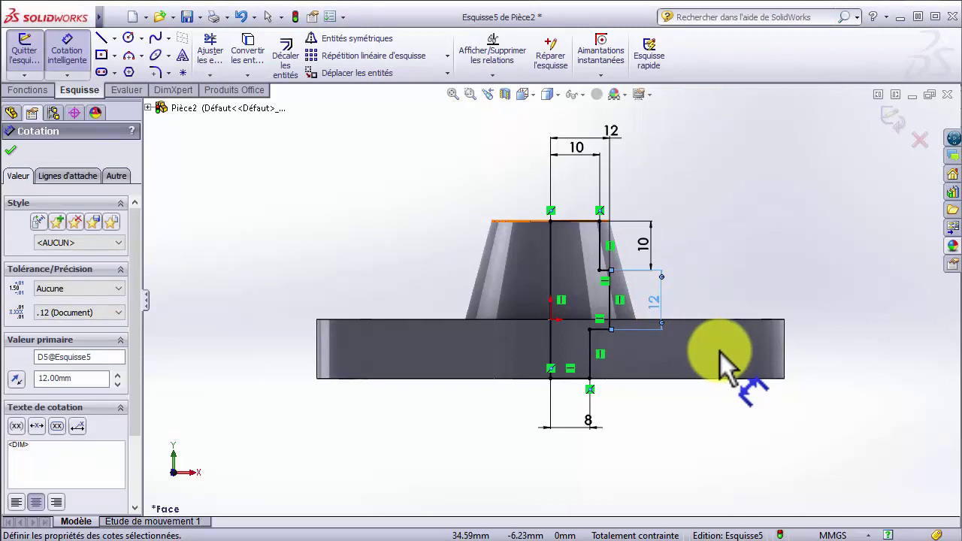
Revolve-cut the stepped profile 360 degrees about its central vertical line to form the stepped bore
{"action": "left_click", "coordinate": [30, 90]}
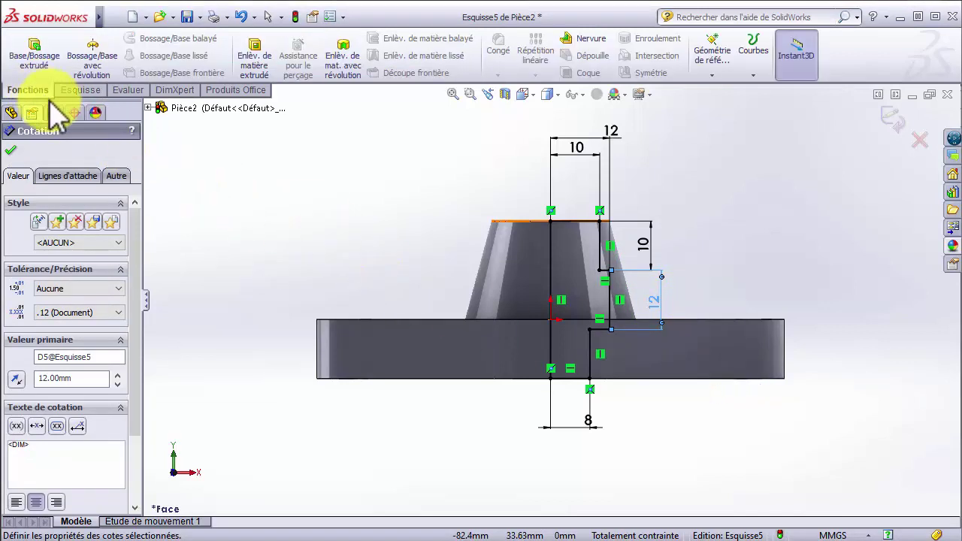
{"action": "left_click", "coordinate": [348, 54]}
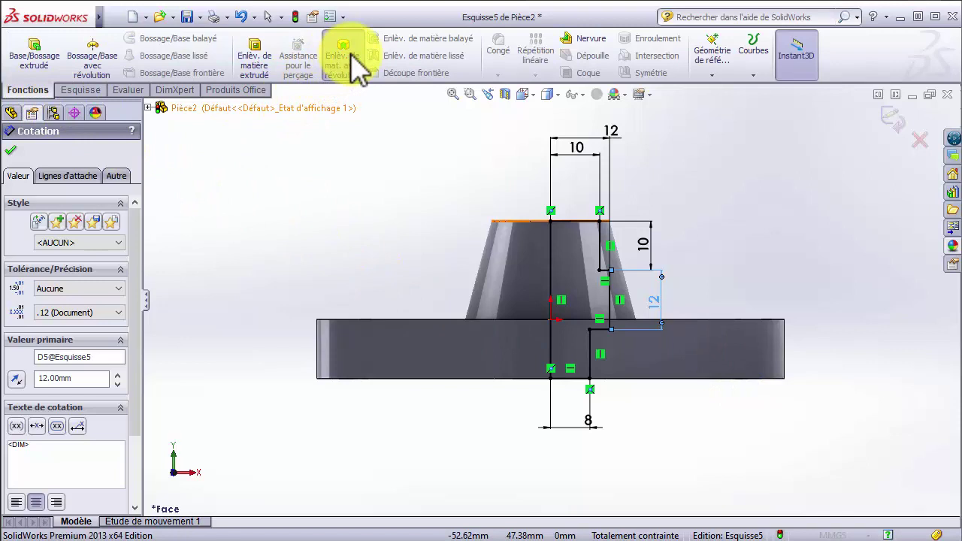
{"action": "left_click", "coordinate": [552, 269]}
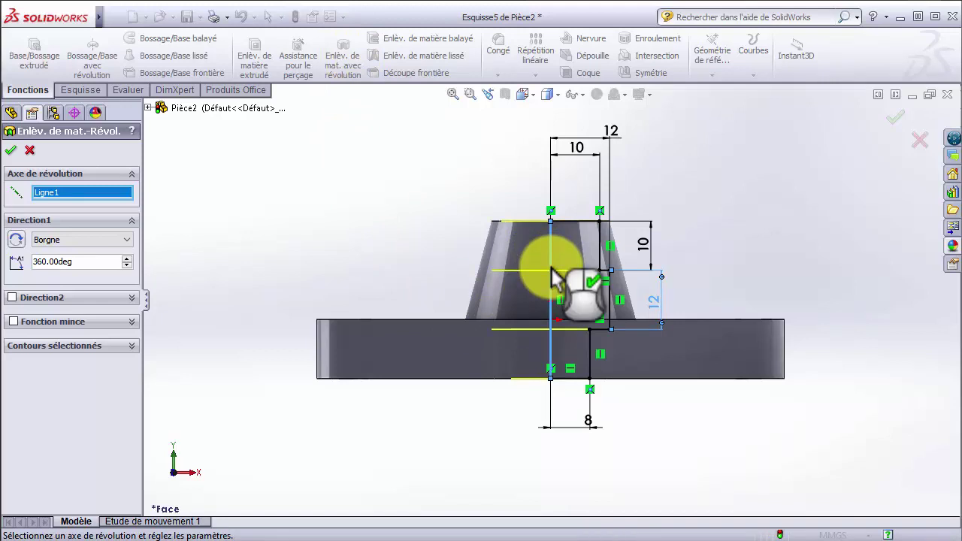
{"action": "right_click", "coordinate": [554, 272]}
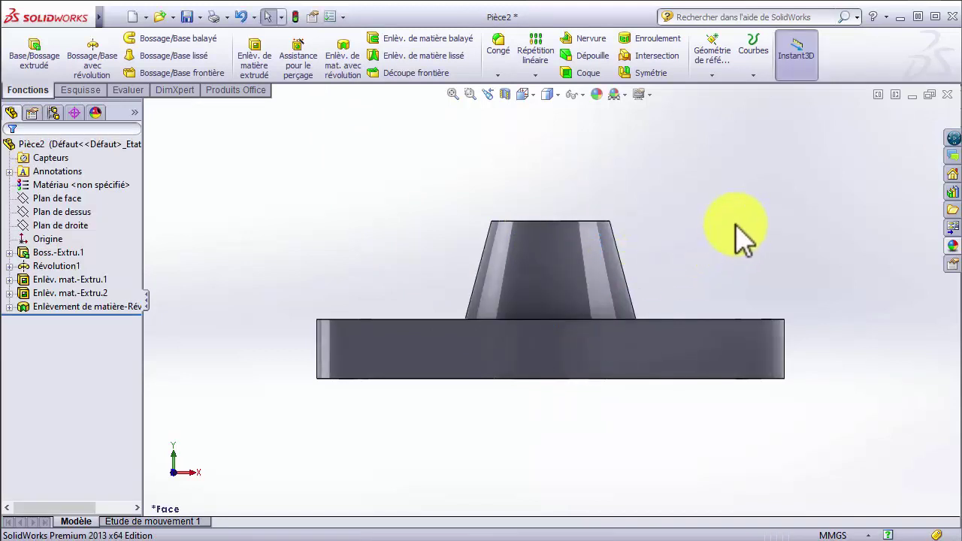
Inspect the stepped bore in a section view cut on Plan de face, and turn the section view off
{"action": "left_click", "coordinate": [504, 94]}
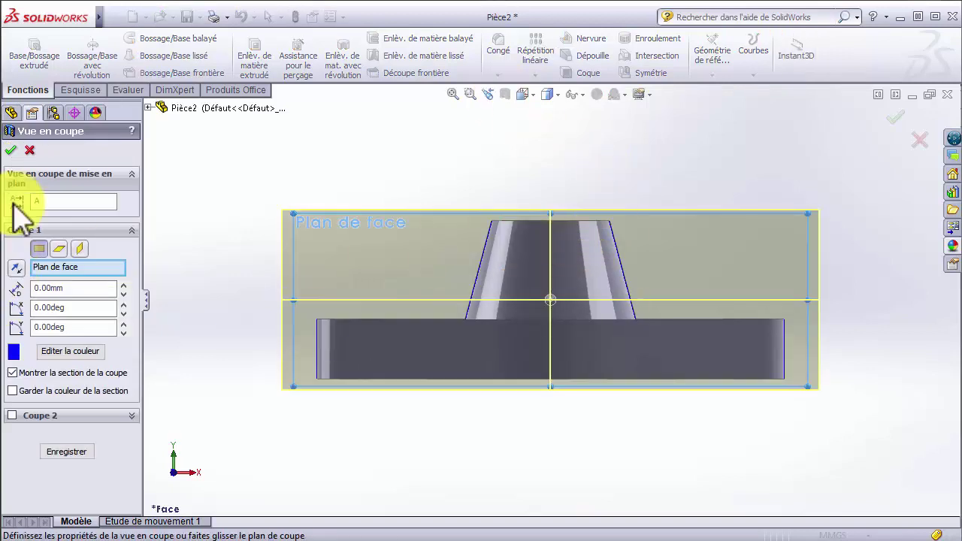
{"action": "left_click", "coordinate": [11, 149]}
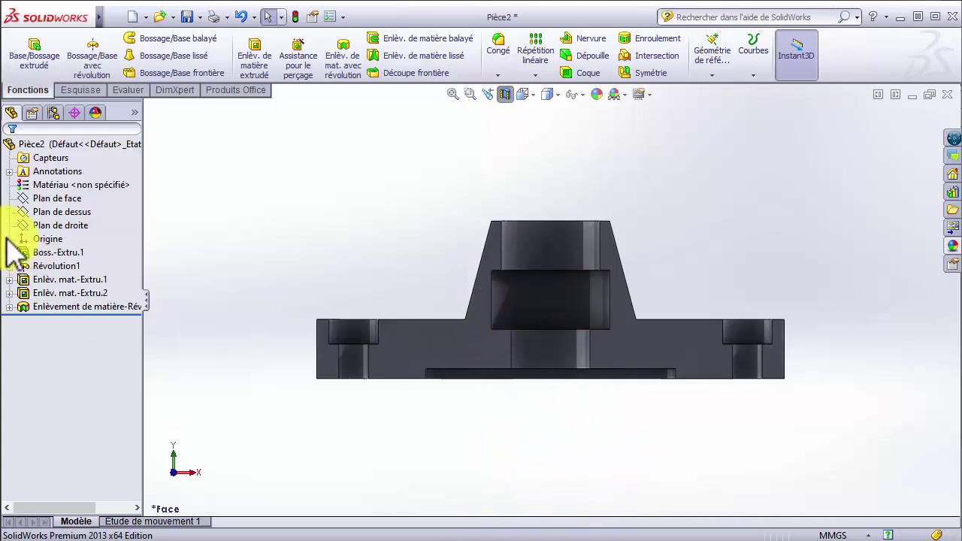
{"action": "left_click", "coordinate": [506, 95]}
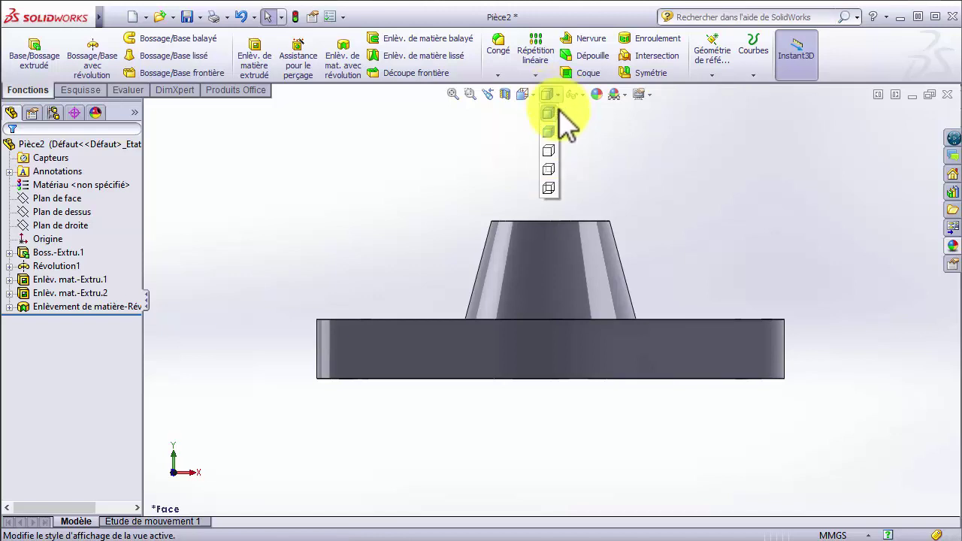